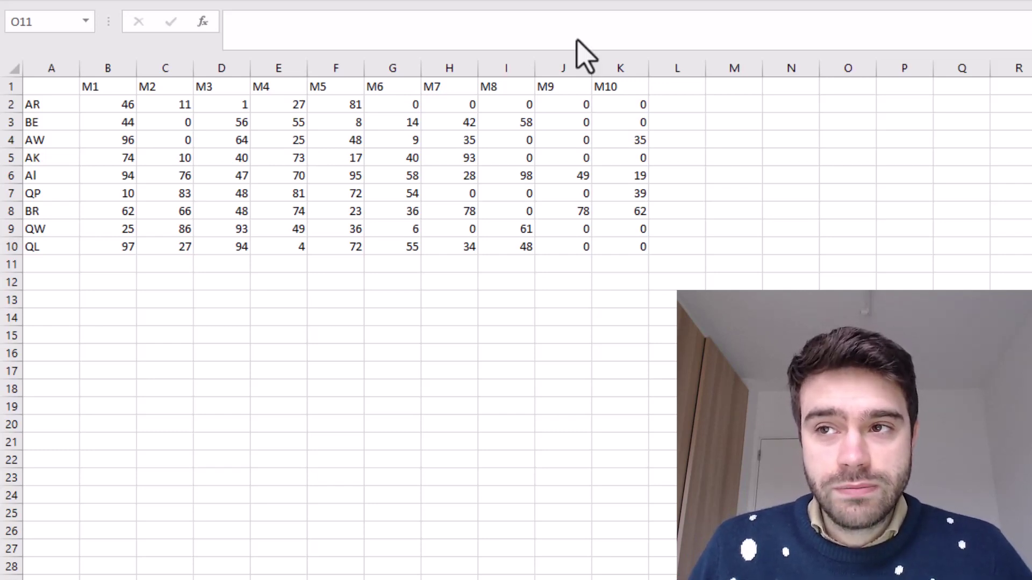
- Enter =IF(B2:K2=0,0,1) in cell B12 to flag the AR row's zero and nonzero months
{"action": "left_click", "coordinate": [107, 282]}
{"action": "type", "text": "=IF("}
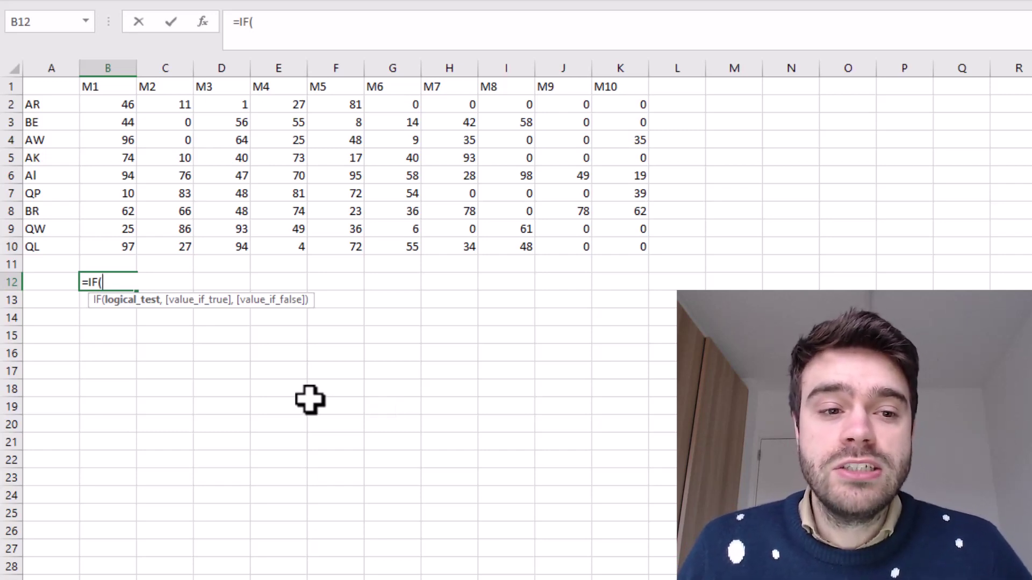
{"action": "left_click_drag", "start_coordinate": [120, 105], "coordinate": [612, 110]}
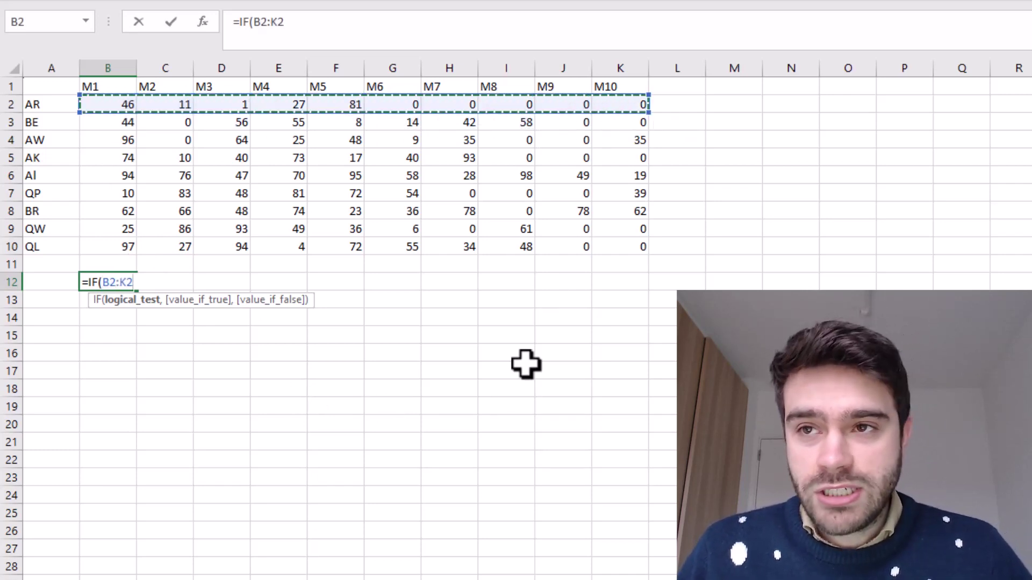
{"action": "type", "text": "=0"}
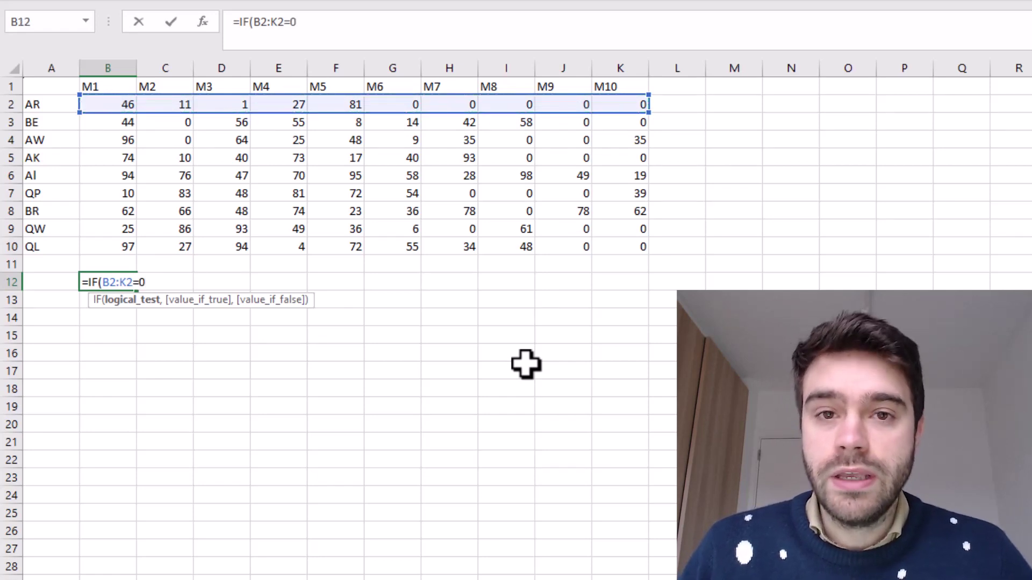
{"action": "type", "text": ",0"}
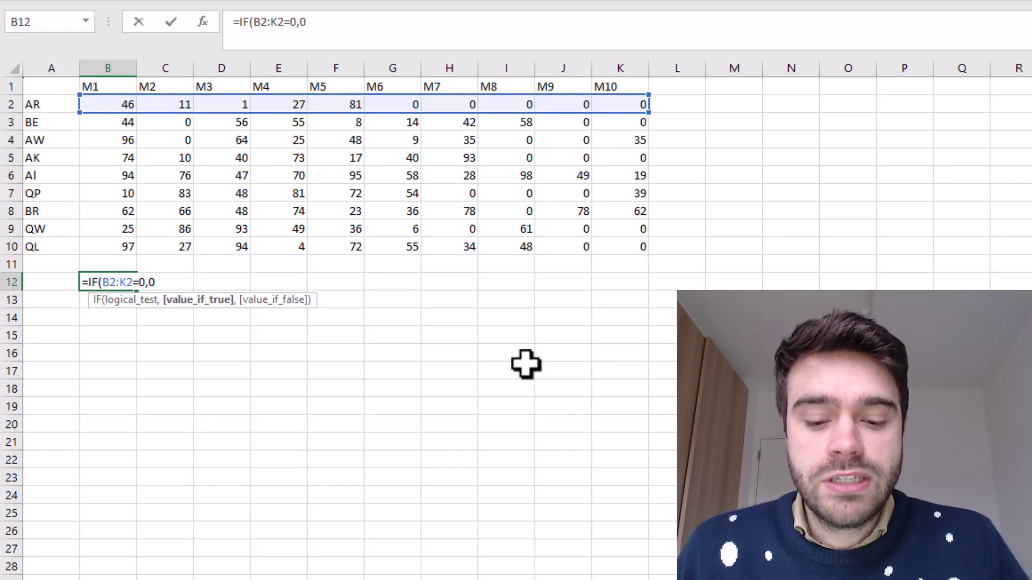
{"action": "type", "text": ",1)"}
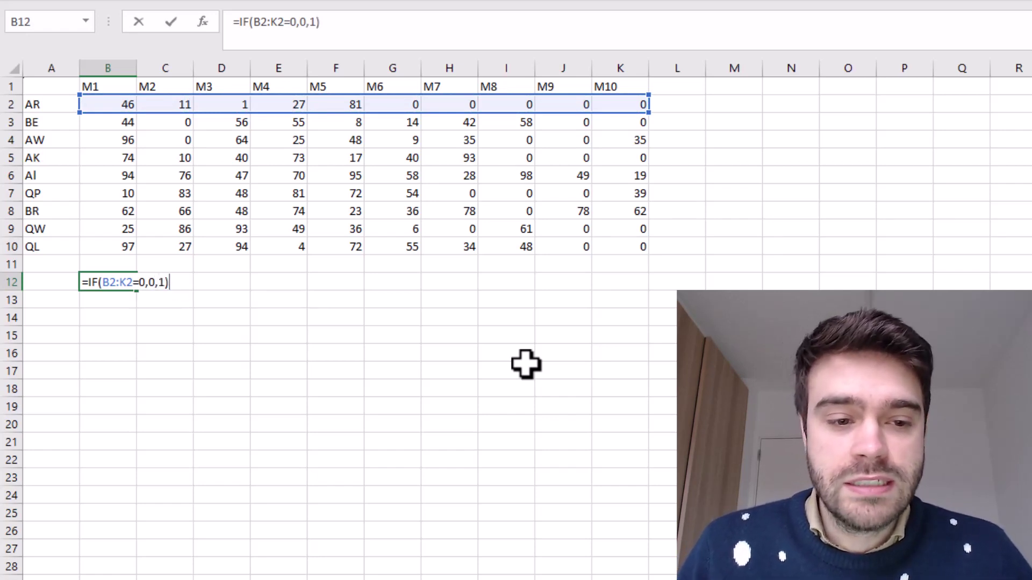
{"action": "key", "text": "Return"}
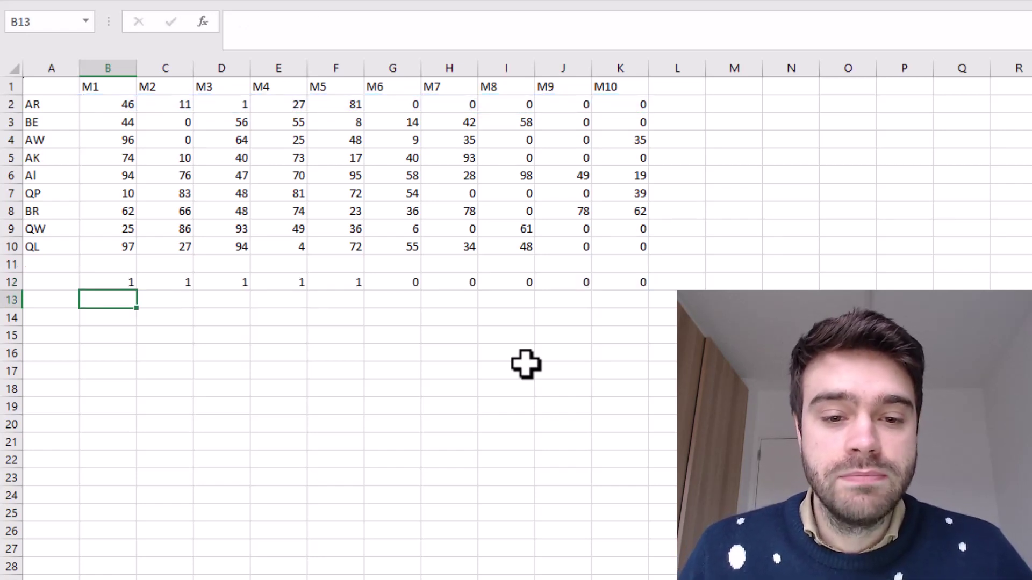
- Fill the B12 flag formula down through B15 and check the flags against their source rows
{"action": "left_click", "coordinate": [129, 281]}
{"action": "left_click_drag", "start_coordinate": [137, 291], "coordinate": [136, 339]}
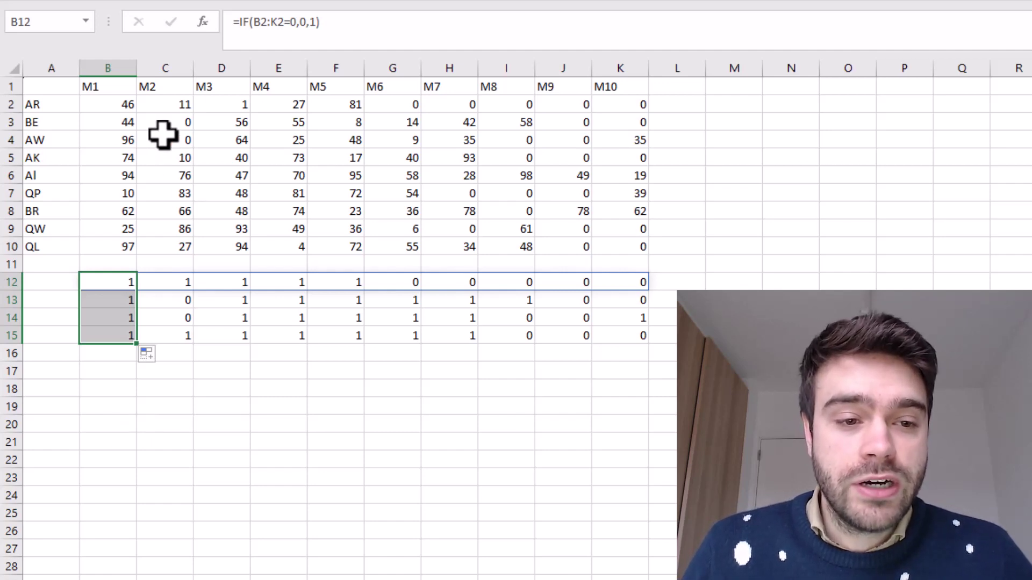
{"action": "left_click", "coordinate": [122, 123]}
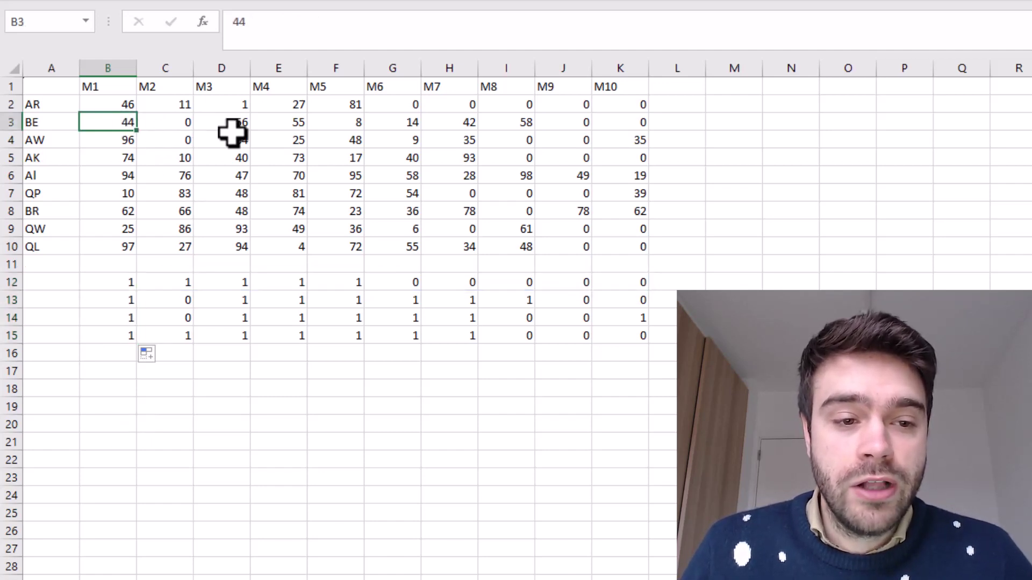
{"action": "left_click", "coordinate": [126, 299]}
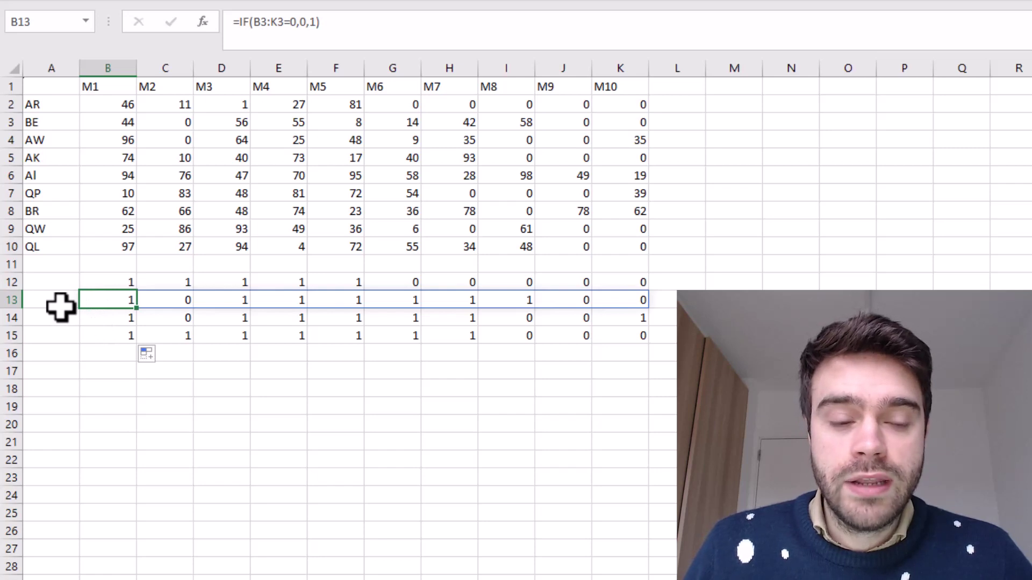
{"action": "left_click", "coordinate": [173, 140]}
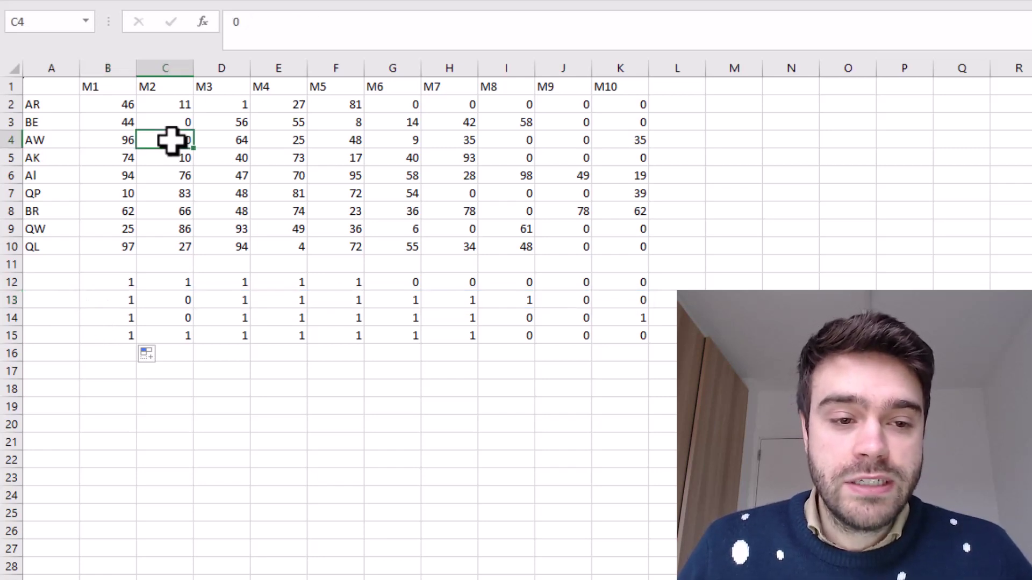
{"action": "left_click", "coordinate": [171, 304]}
{"action": "left_click", "coordinate": [670, 296]}
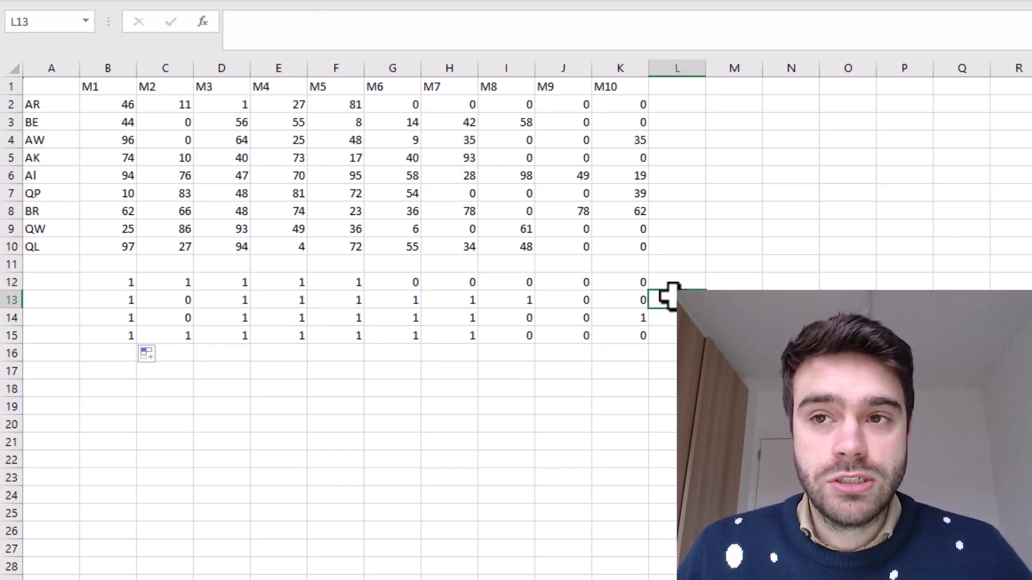
{"action": "left_click", "coordinate": [665, 337]}
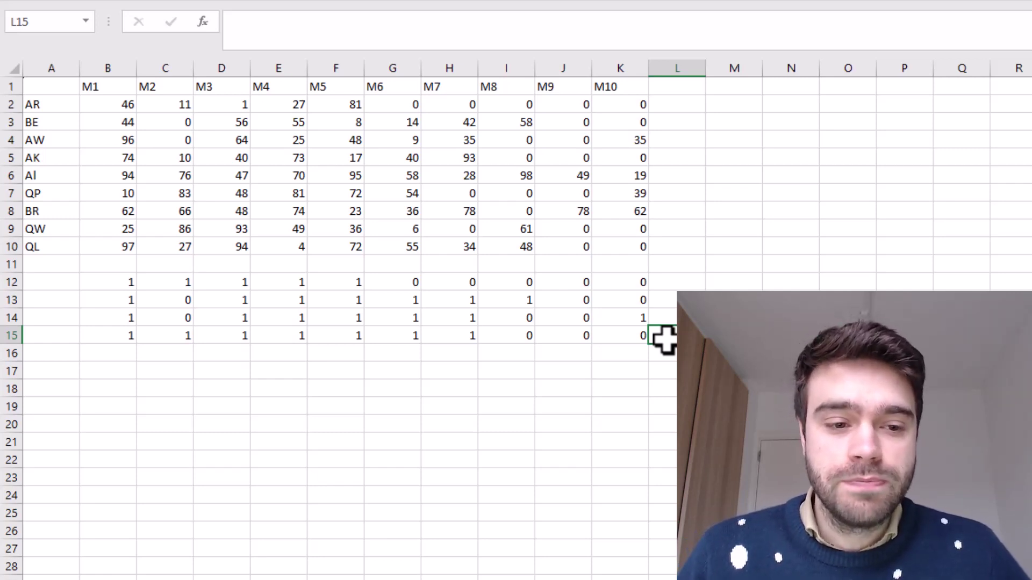
- Start a SCAN formula in cell B17 with initial value 0 and the spilled array B12#
{"action": "left_click", "coordinate": [110, 371]}
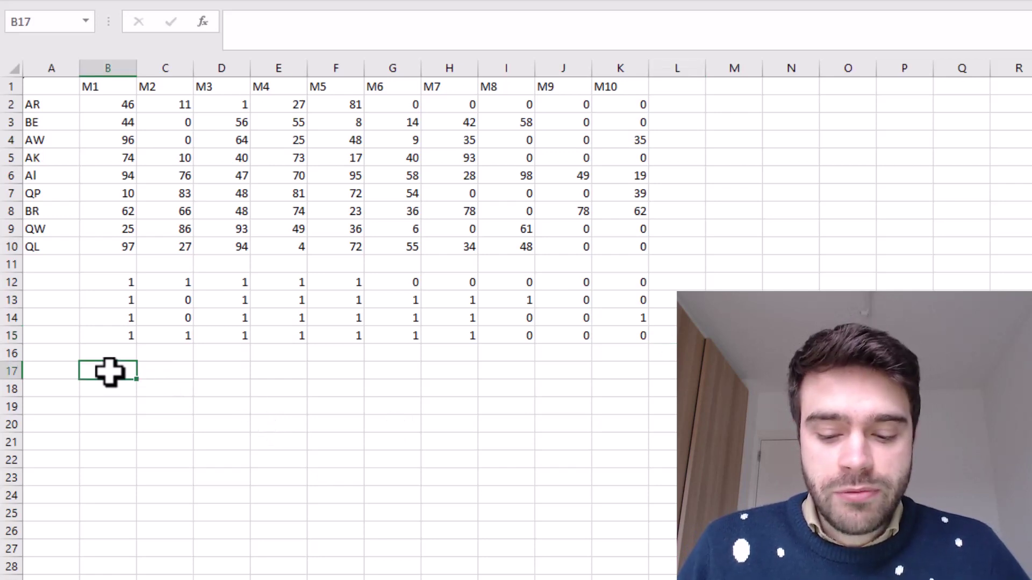
{"action": "type", "text": "=SCA"}
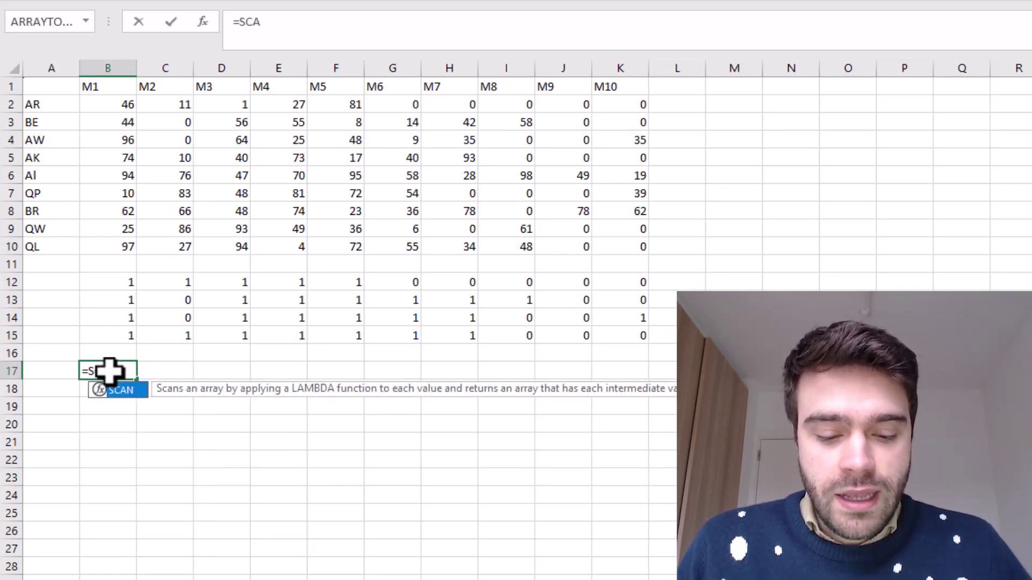
{"action": "type", "text": "N("}
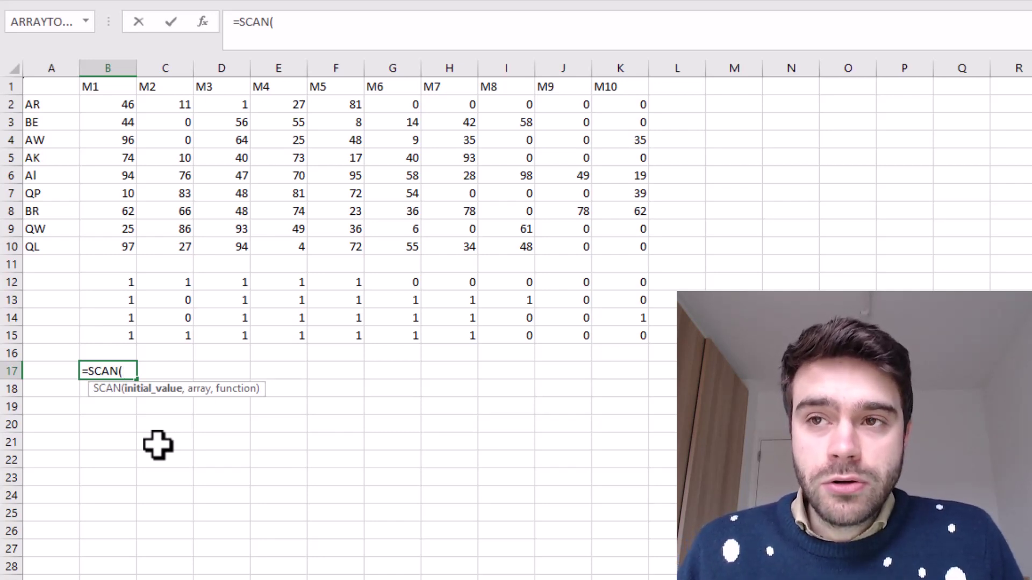
{"action": "type", "text": "0,"}
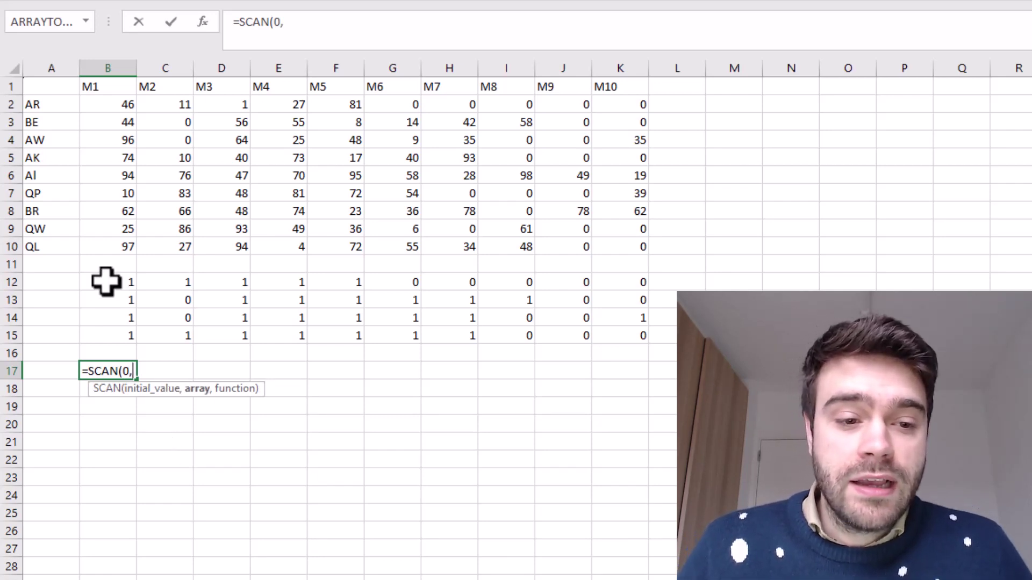
{"action": "left_click_drag", "start_coordinate": [106, 282], "coordinate": [623, 284]}
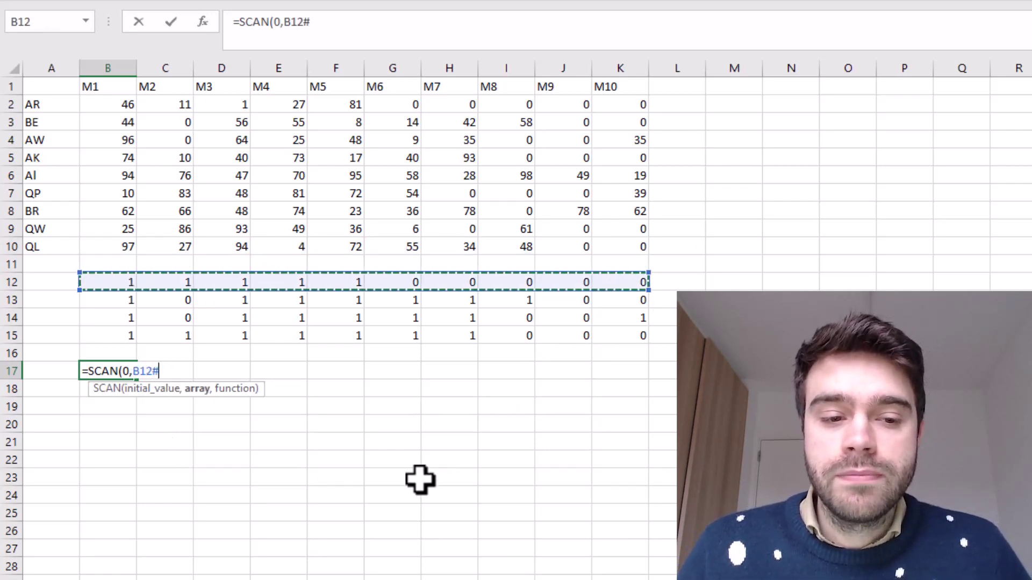
{"action": "type", "text": ","}
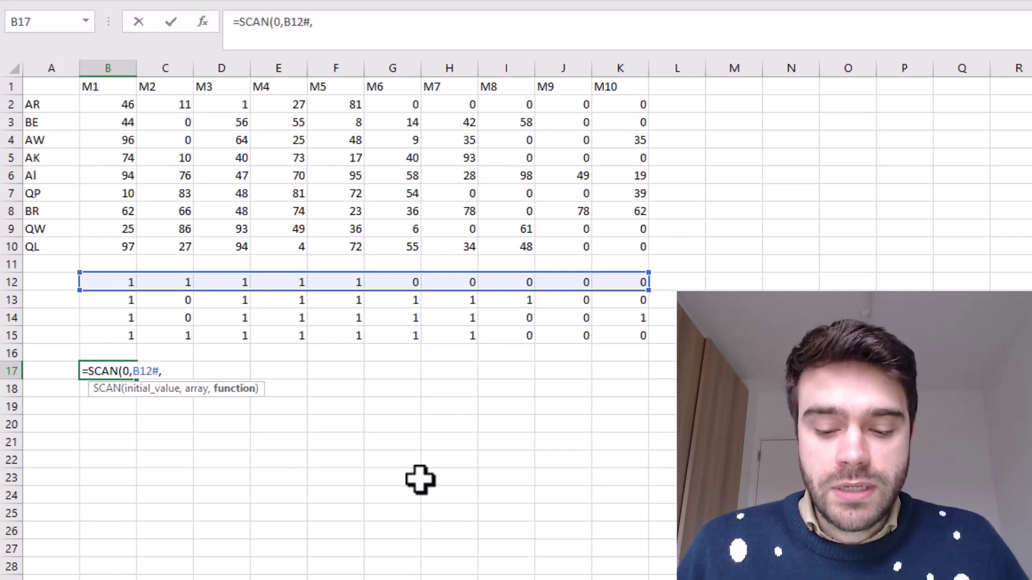
- Add a LAMBDA with parameters a and b as the function argument of the SCAN formula
{"action": "type", "text": "LAMBD"}
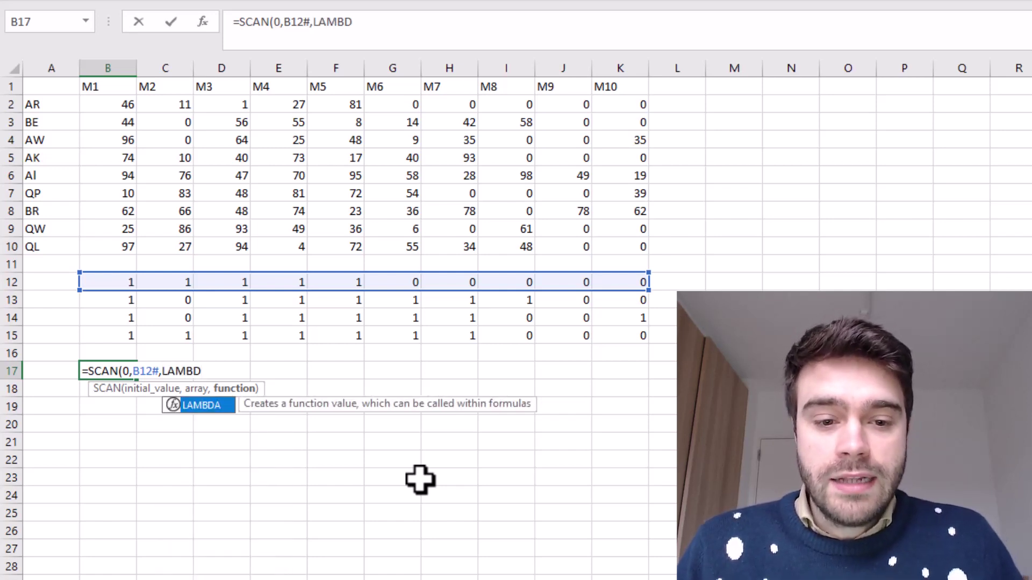
{"action": "type", "text": "A"}
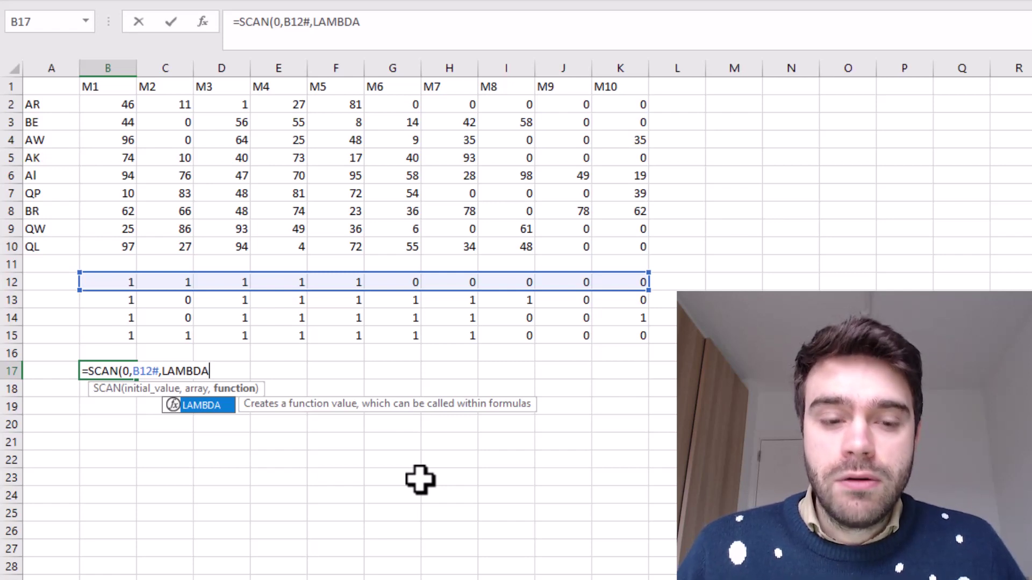
{"action": "type", "text": "()"}
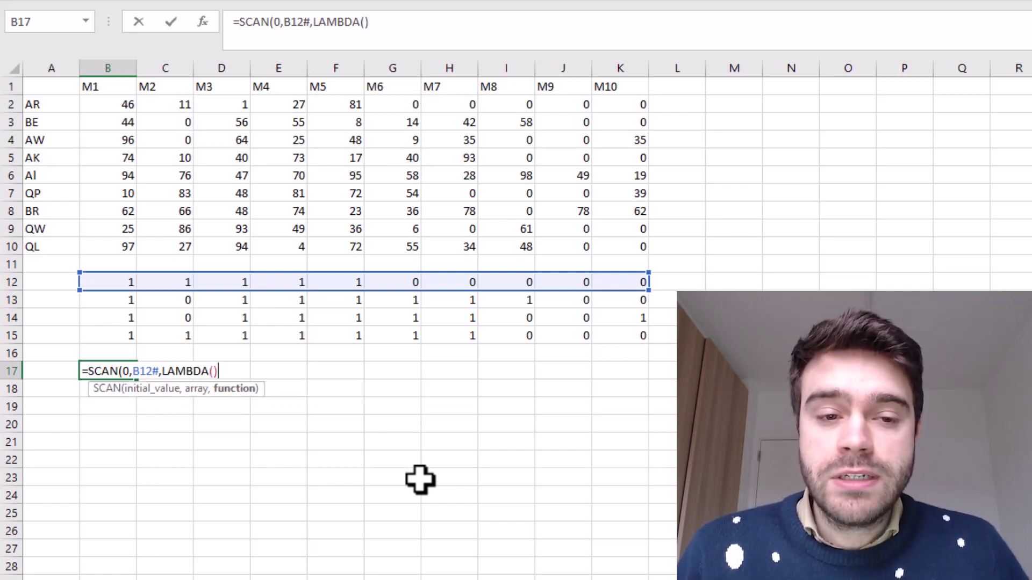
{"action": "left_click", "coordinate": [362, 25]}
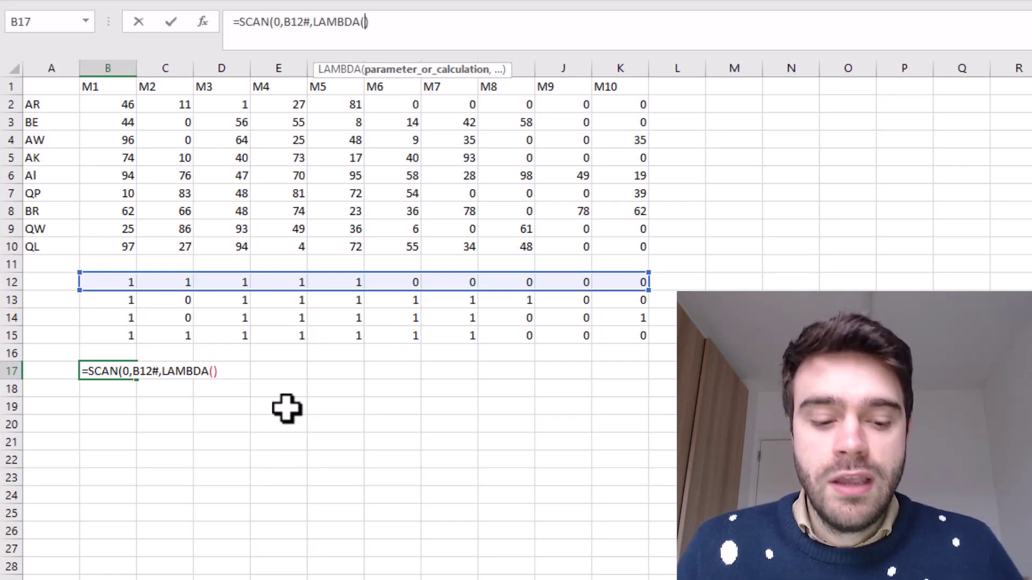
{"action": "type", "text": "a,"}
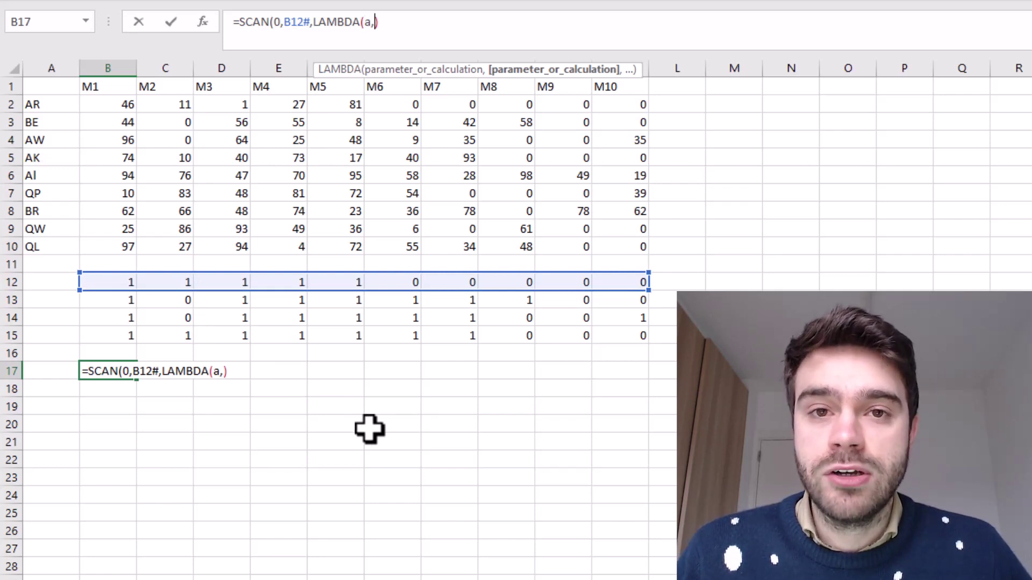
{"action": "type", "text": "b"}
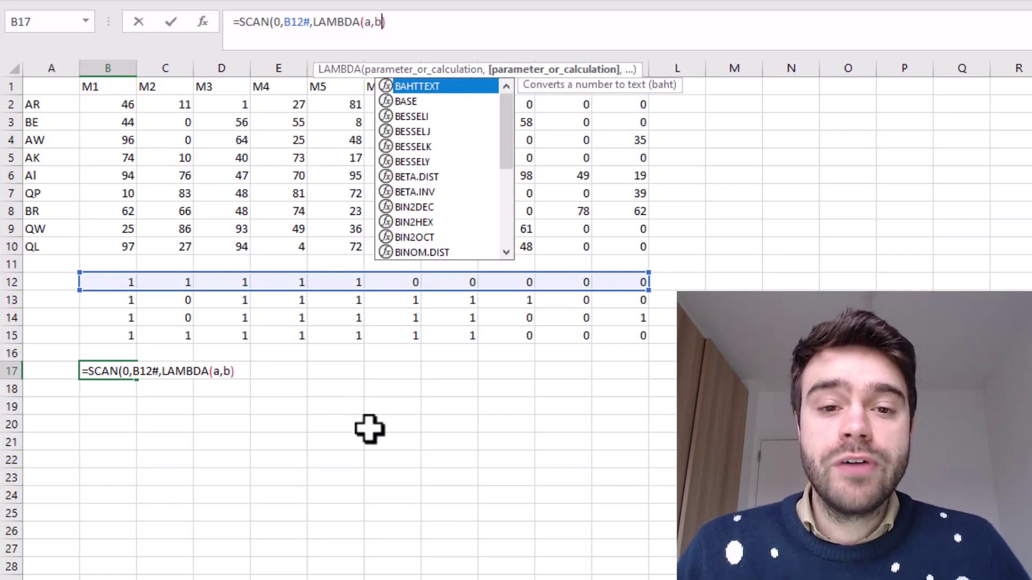
{"action": "type", "text": ","}
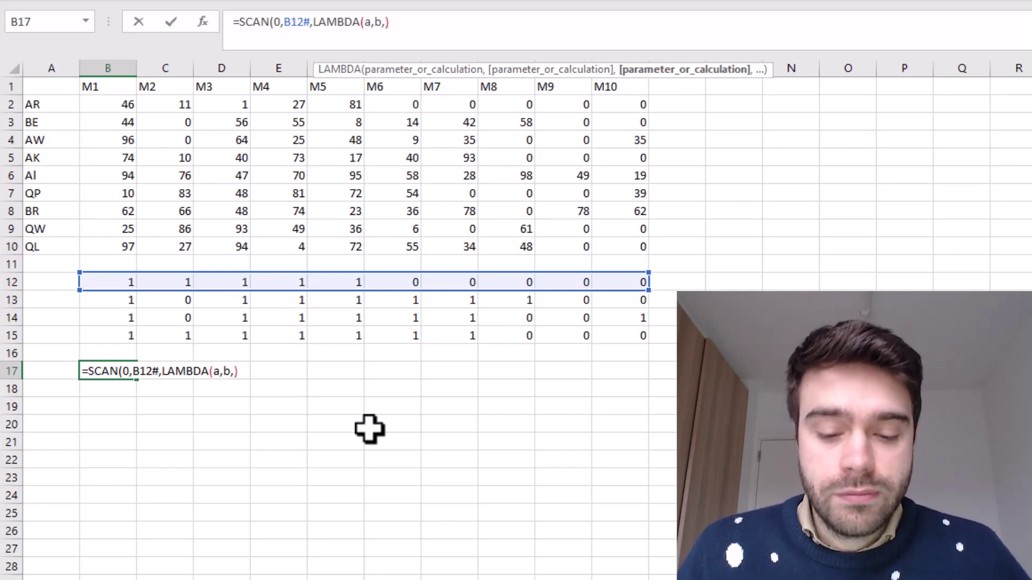
- Give the LAMBDA in the B17 SCAN formula the calculation IF(b=0,0,a+b)
{"action": "type", "text": "IF("}
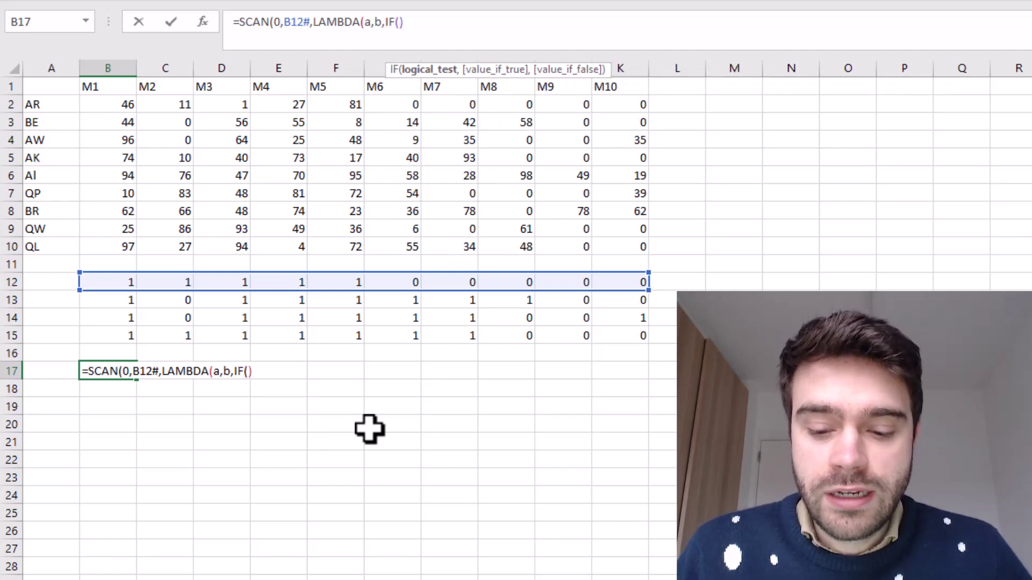
{"action": "type", "text": ")"}
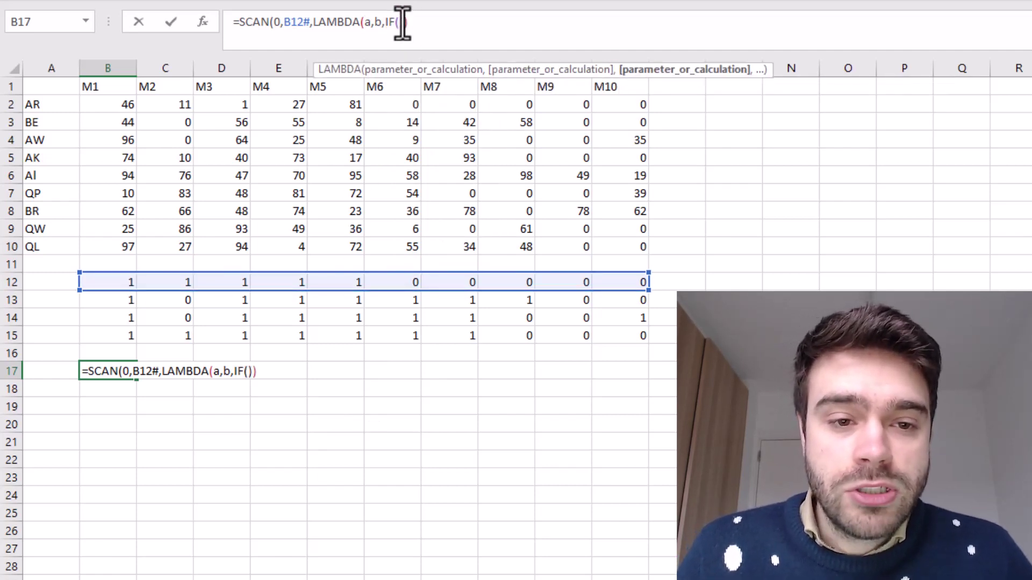
{"action": "key", "text": "Left"}
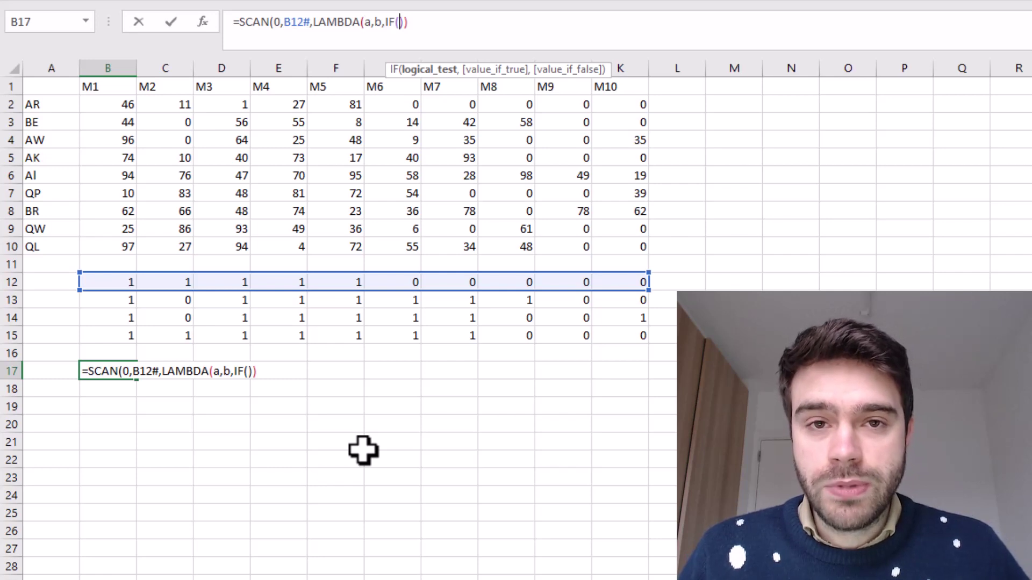
{"action": "type", "text": "b=0"}
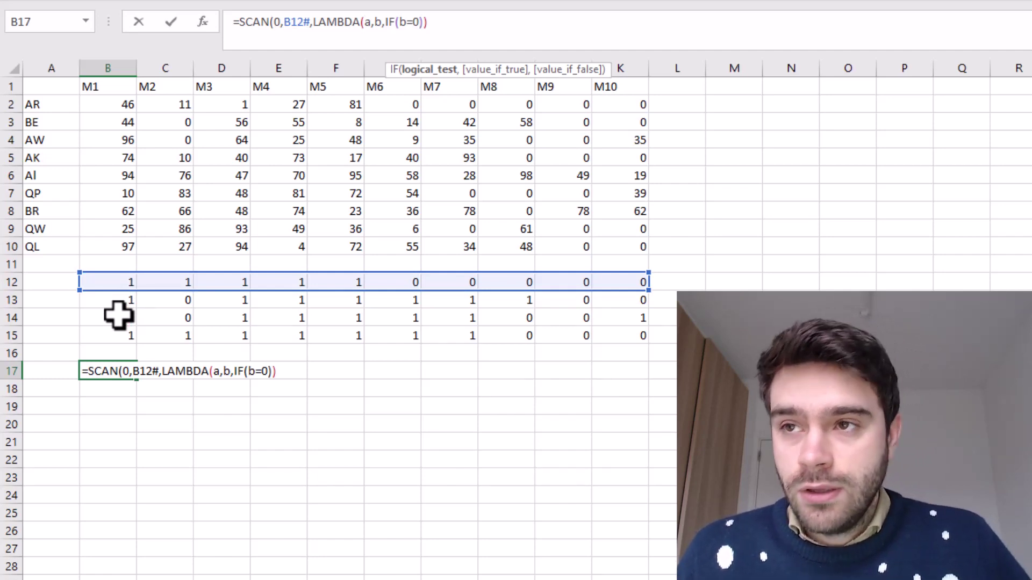
{"action": "type", "text": ",0"}
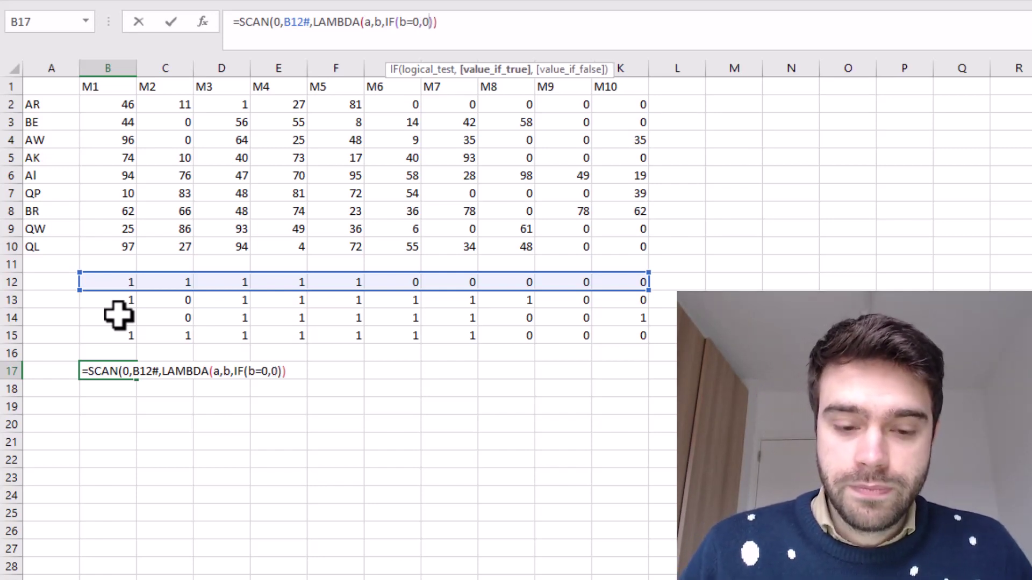
{"action": "type", "text": ","}
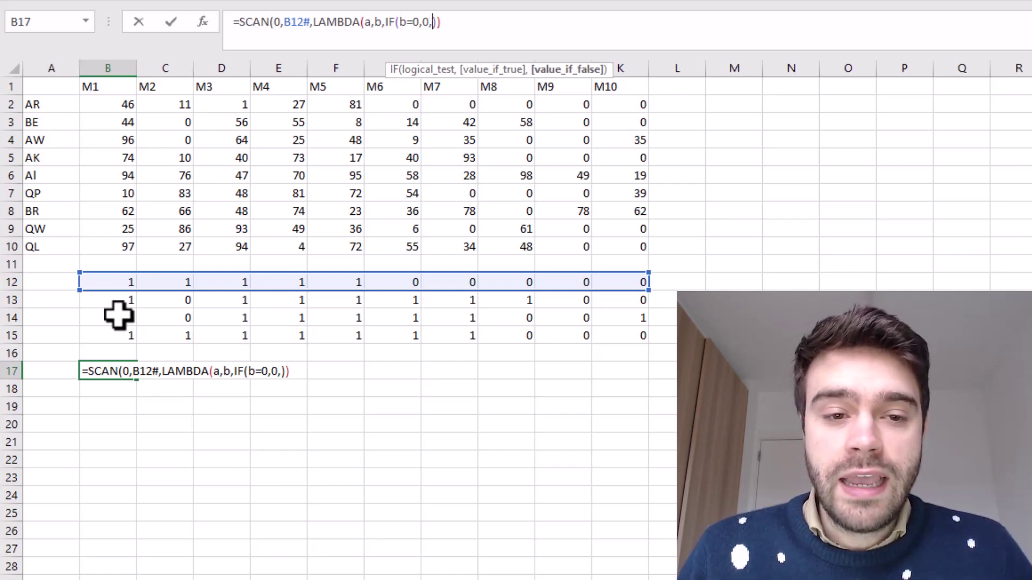
{"action": "type", "text": "a+b"}
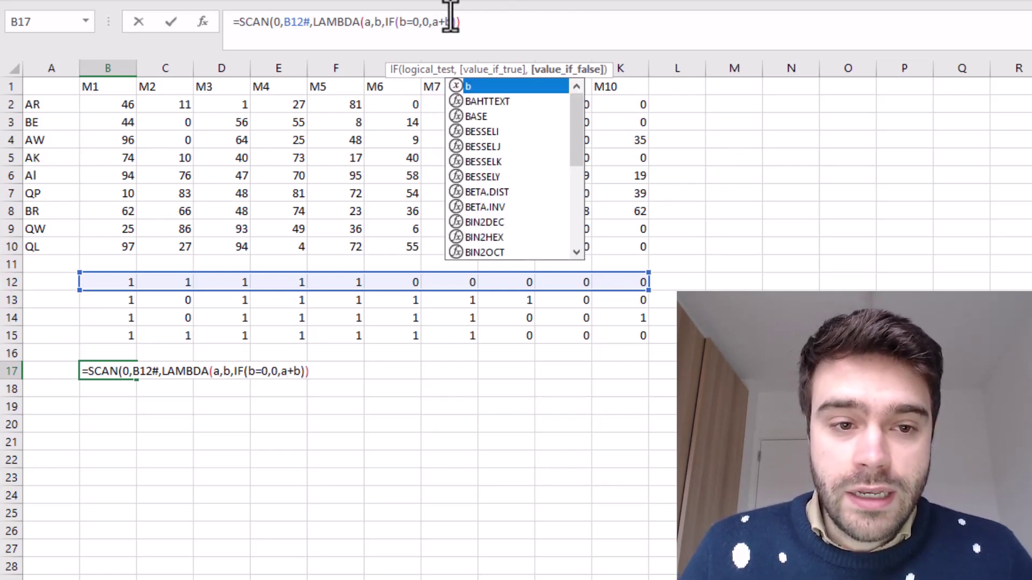
- Review how the SCAN initial value and the a+b expression in the B17 formula work together on the row 12 flags
{"action": "left_click", "coordinate": [433, 21]}
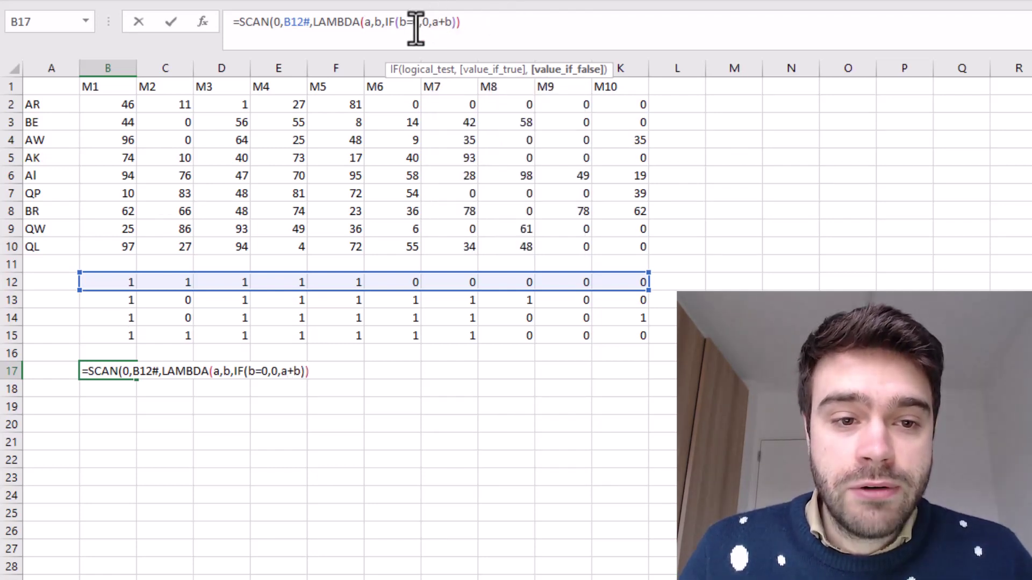
{"action": "left_click", "coordinate": [276, 22]}
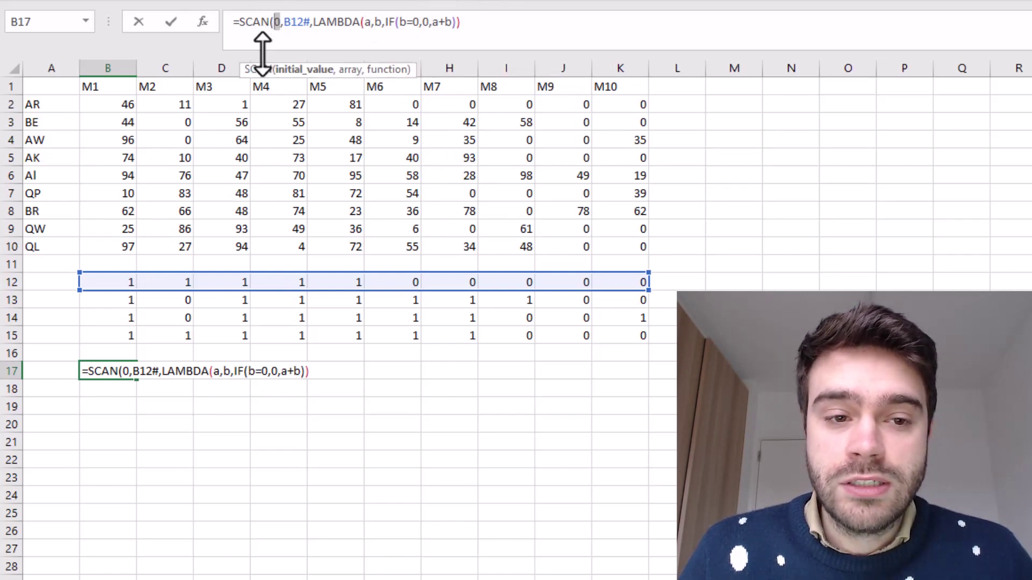
{"action": "left_click", "coordinate": [446, 22]}
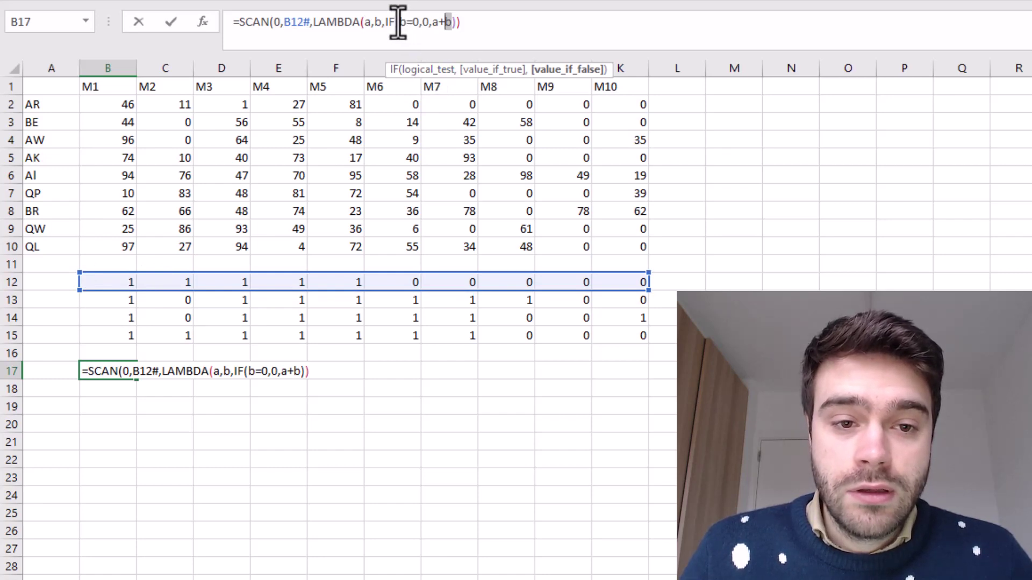
{"action": "left_click_drag", "start_coordinate": [401, 21], "coordinate": [450, 21]}
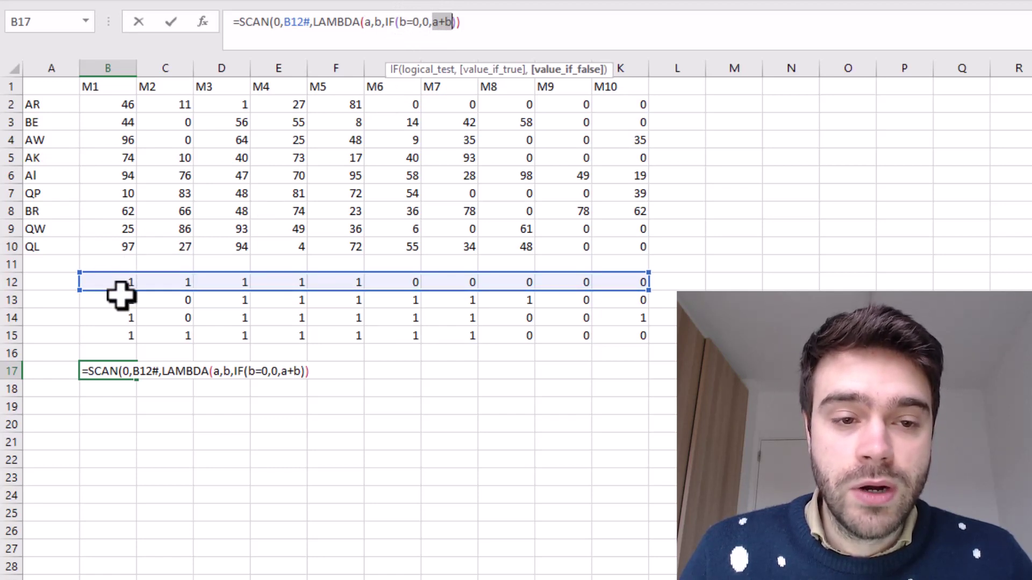
{"action": "left_click", "coordinate": [465, 24]}
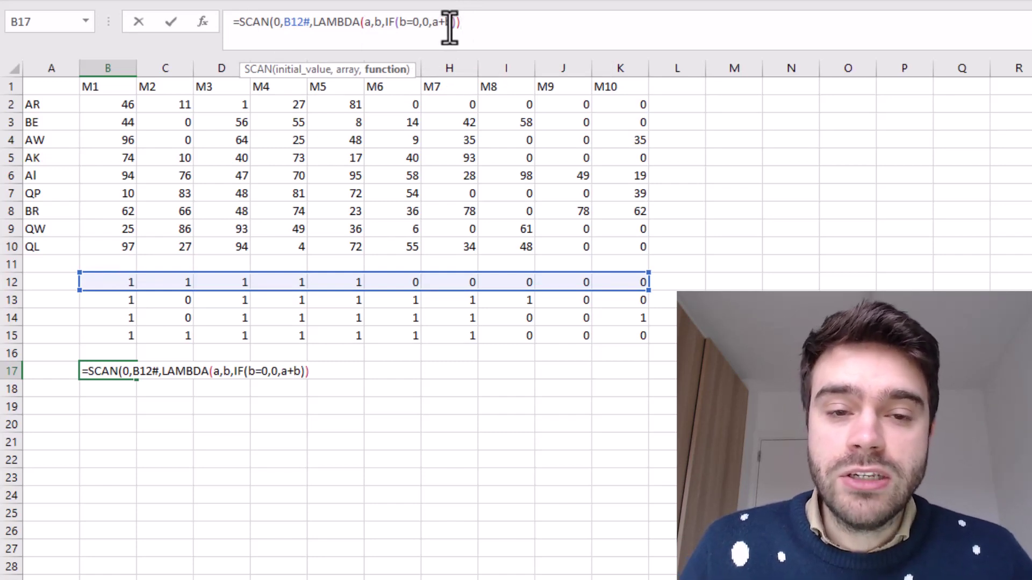
{"action": "left_click", "coordinate": [275, 25]}
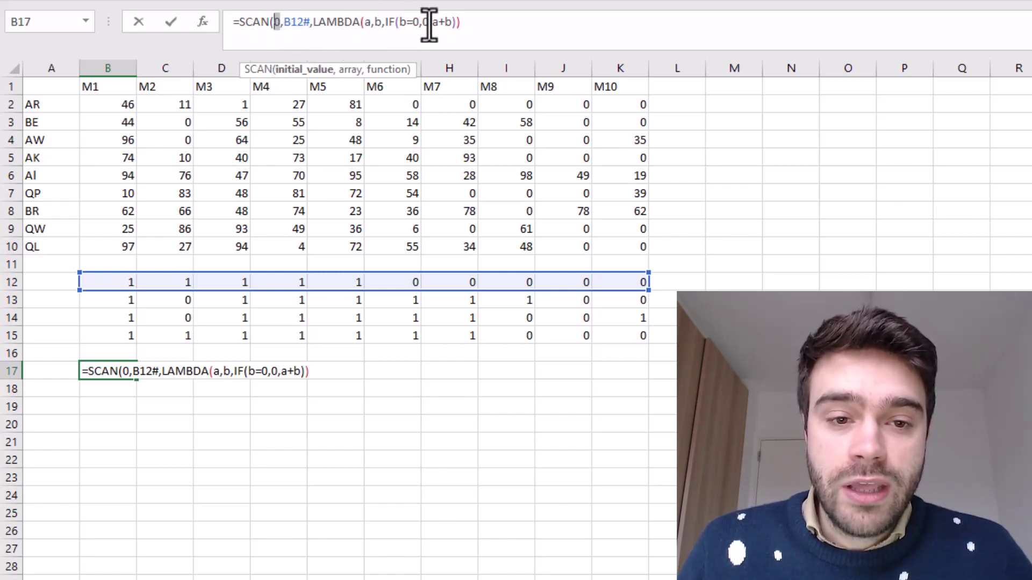
{"action": "left_click_drag", "start_coordinate": [433, 24], "coordinate": [451, 25]}
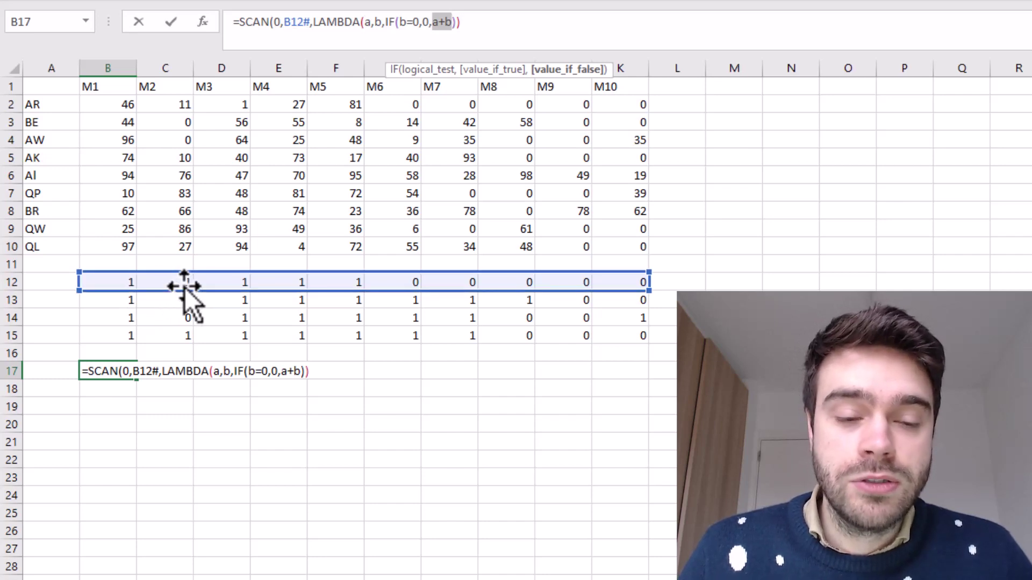
- Close and enter the B17 formula as =SCAN(0,B12#,LAMBDA(a,b,IF(b=0,0,a+b))), and check the running counts it spills
{"action": "left_click", "coordinate": [508, 22]}
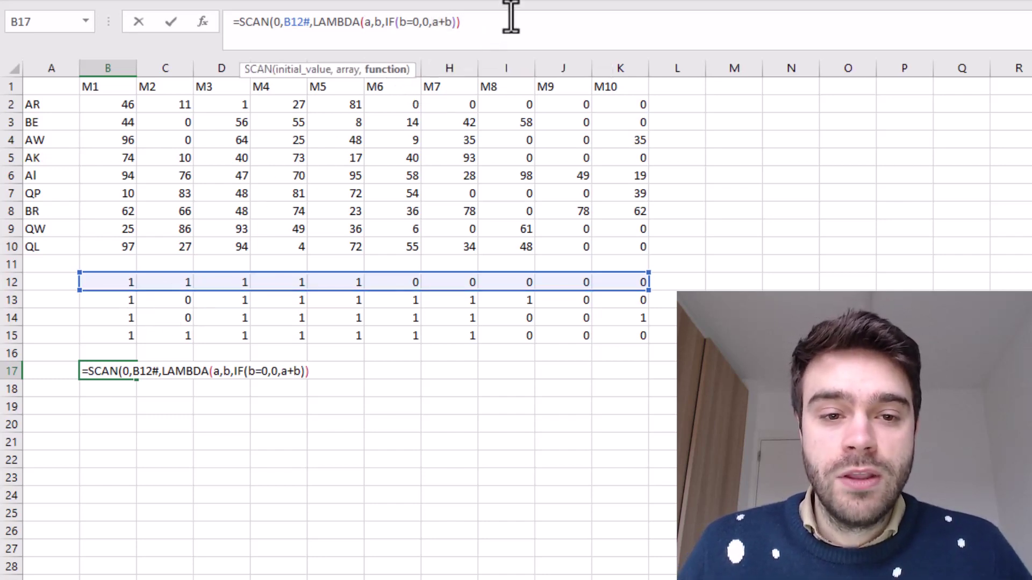
{"action": "type", "text": ")"}
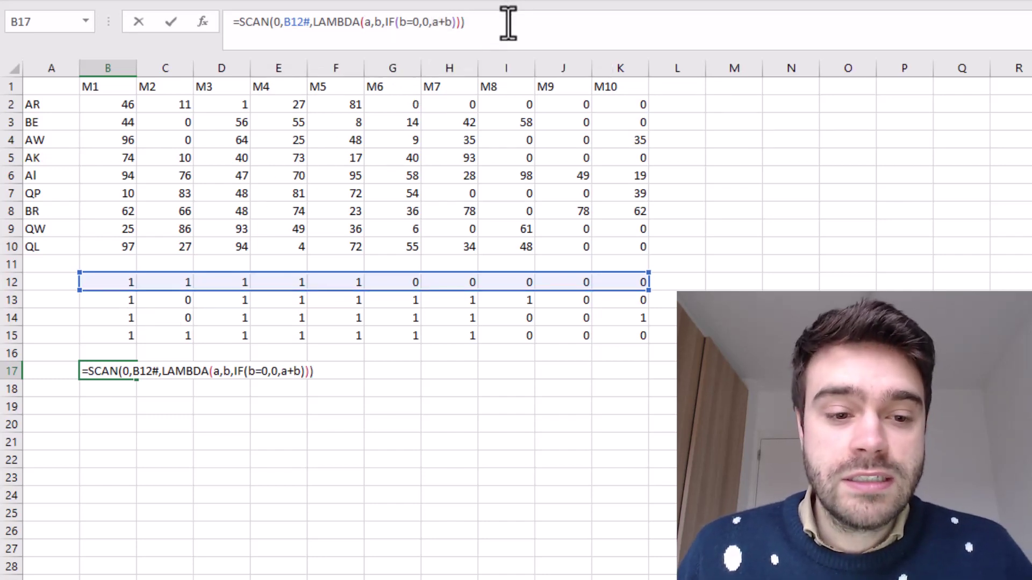
{"action": "key", "text": "Return"}
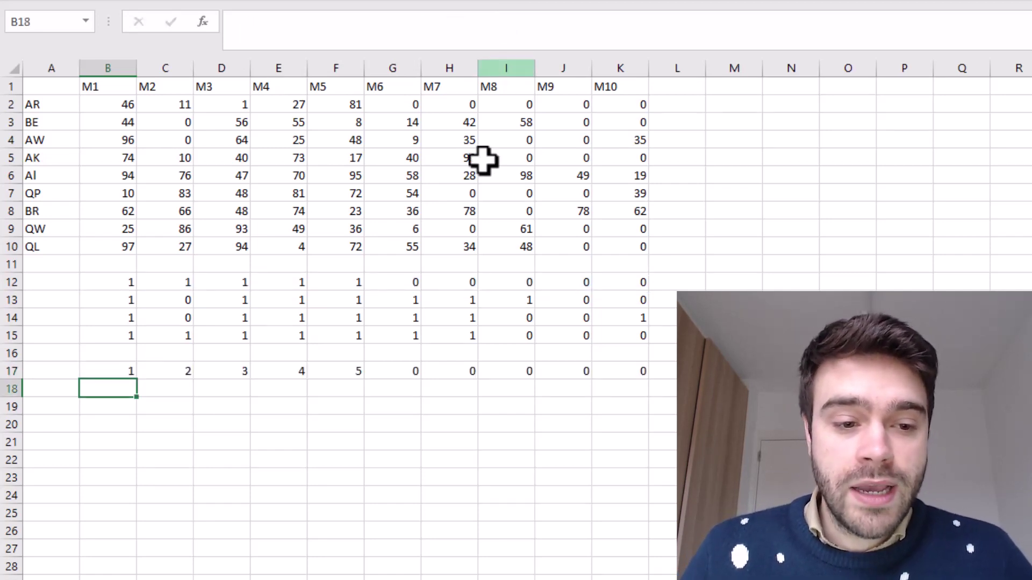
{"action": "left_click", "coordinate": [115, 370]}
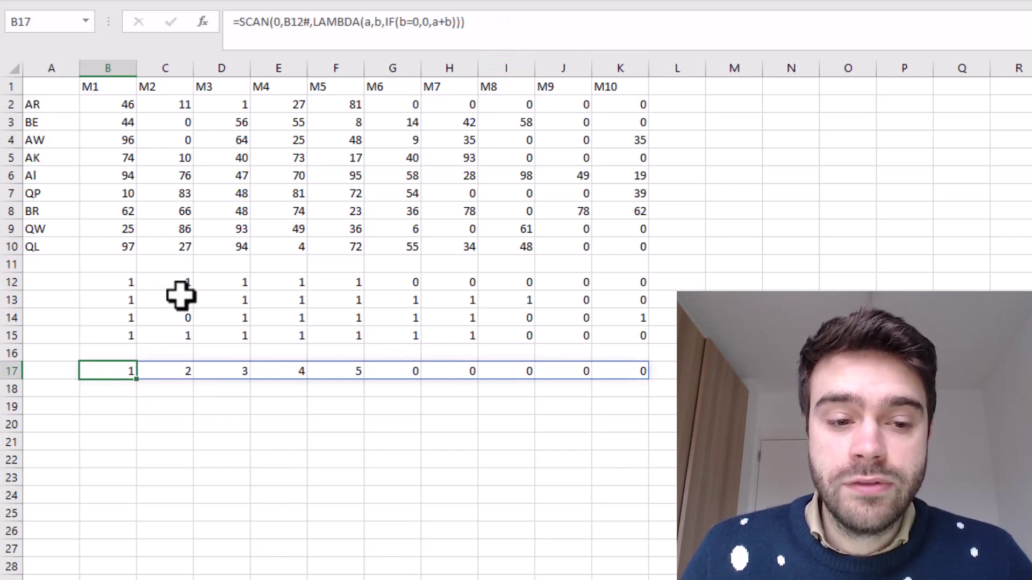
{"action": "left_click", "coordinate": [191, 374]}
{"action": "left_click", "coordinate": [226, 371]}
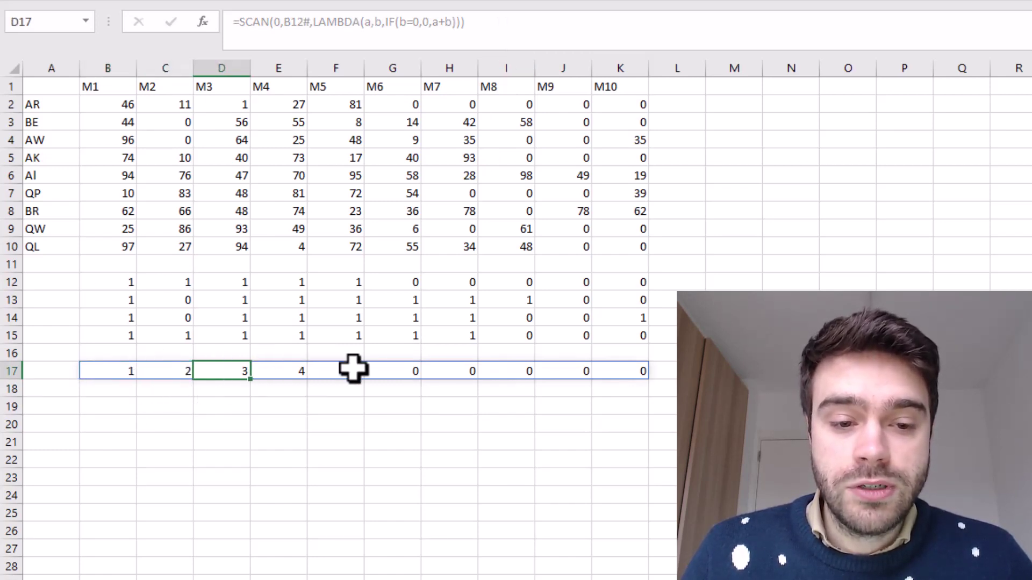
- Fill the B17 SCAN formula down through B20
{"action": "left_click", "coordinate": [118, 371]}
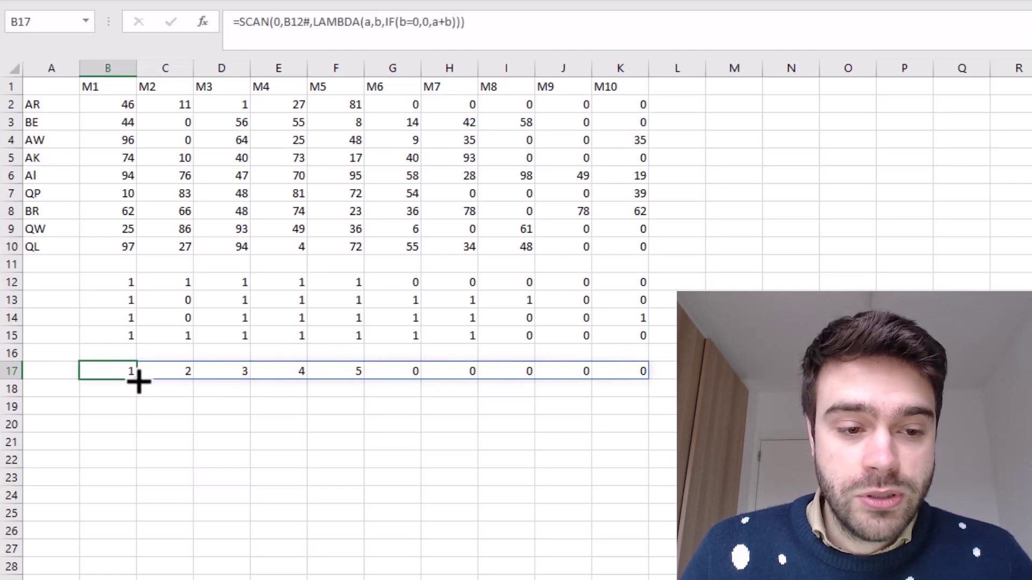
{"action": "left_click_drag", "start_coordinate": [137, 380], "coordinate": [133, 430]}
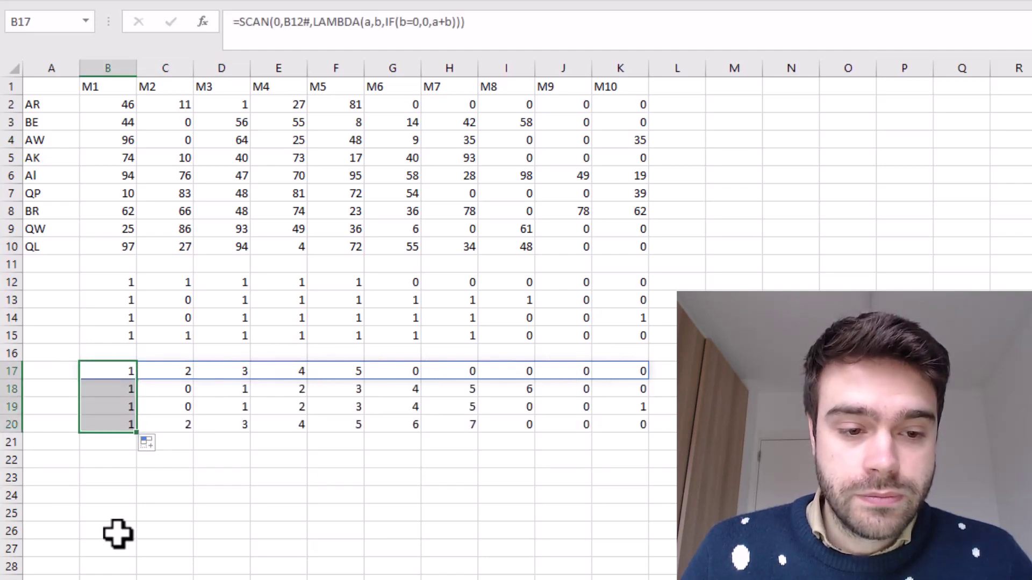
{"action": "left_click", "coordinate": [185, 480]}
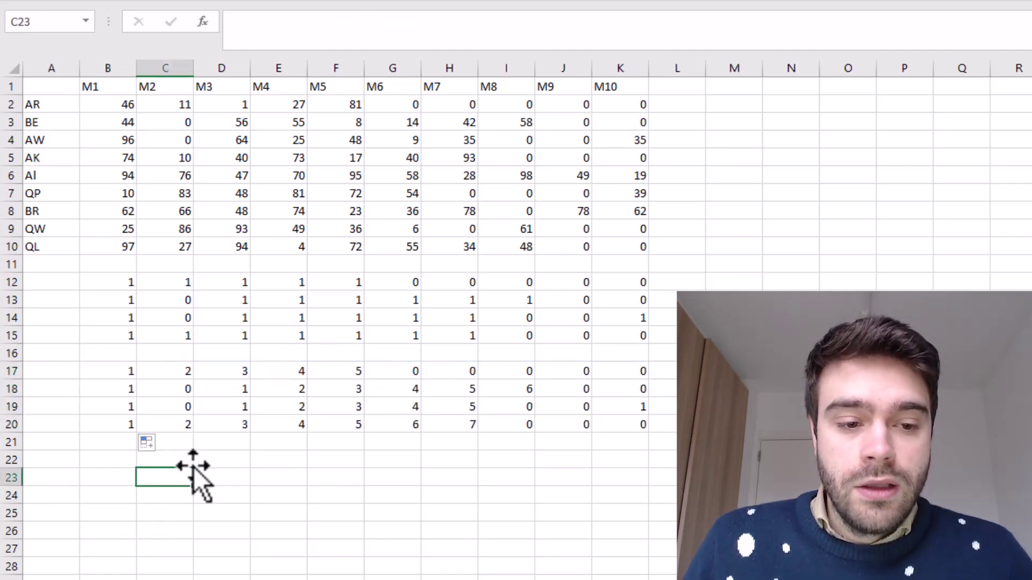
- Compare the M1 and M2 running counts in row 18 with the BE row's flags in row 13
{"action": "left_click", "coordinate": [118, 387]}
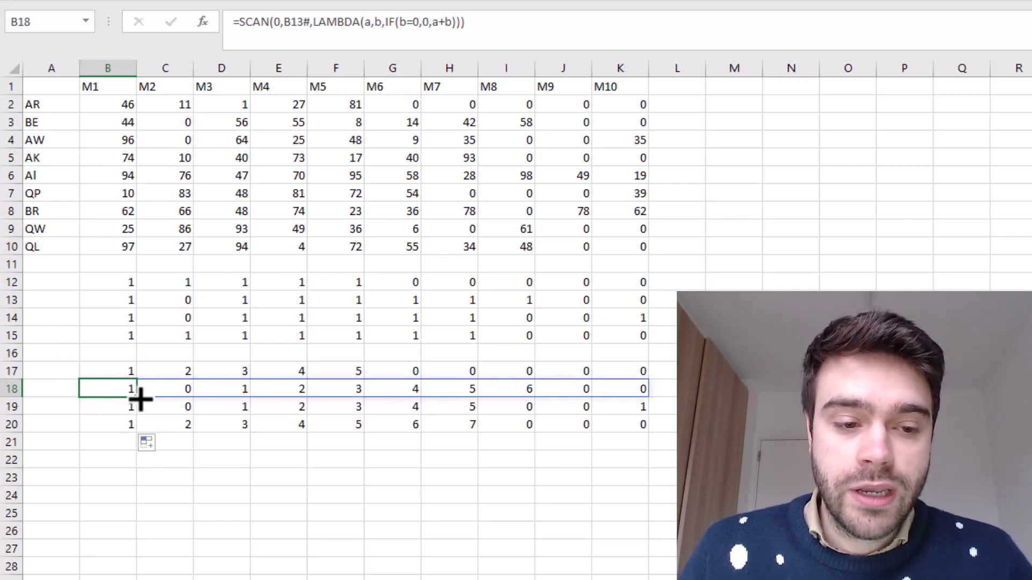
{"action": "left_click", "coordinate": [121, 297]}
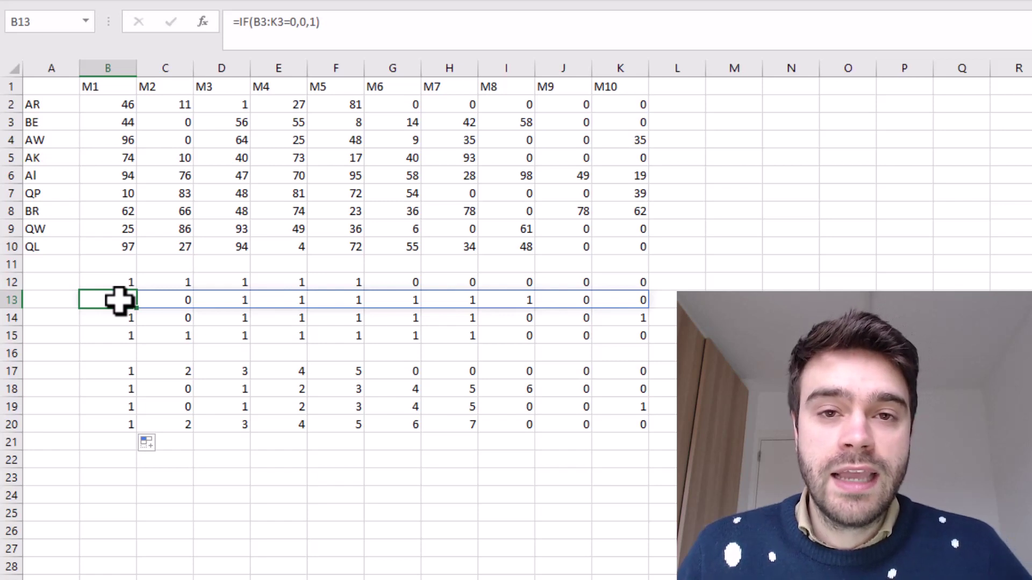
{"action": "left_click", "coordinate": [123, 387]}
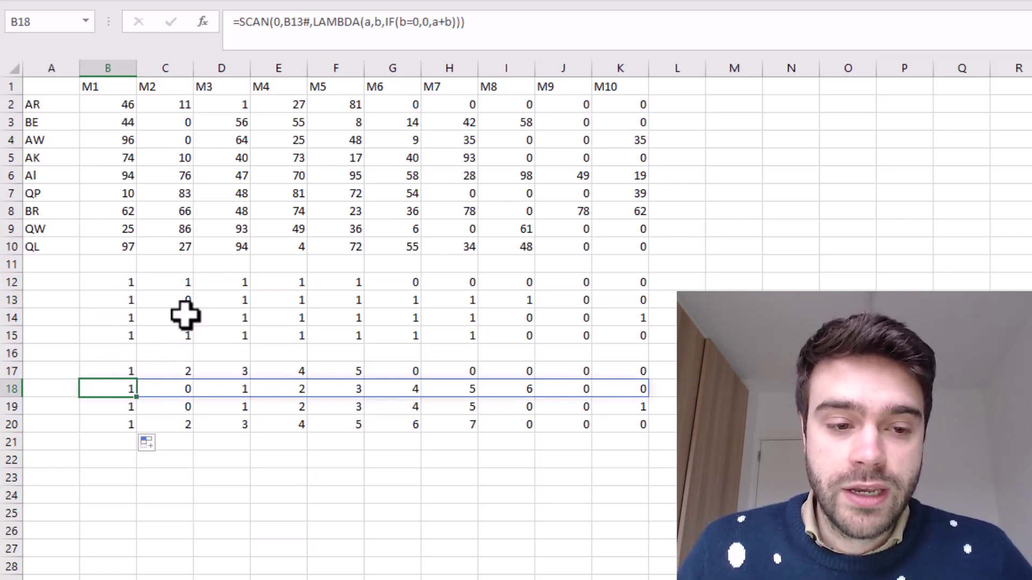
{"action": "left_click", "coordinate": [176, 61]}
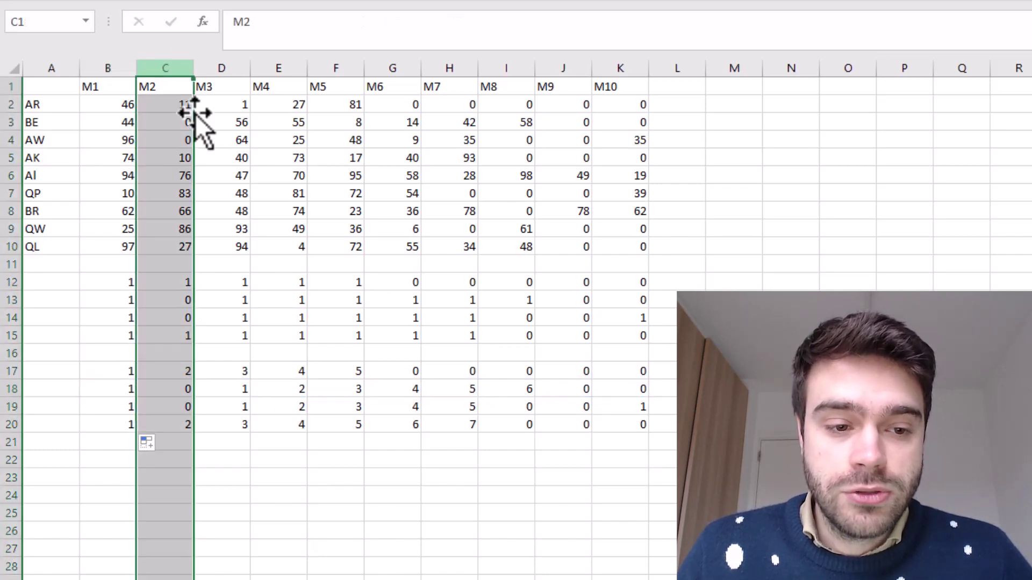
{"action": "left_click", "coordinate": [177, 300]}
{"action": "left_click", "coordinate": [184, 387]}
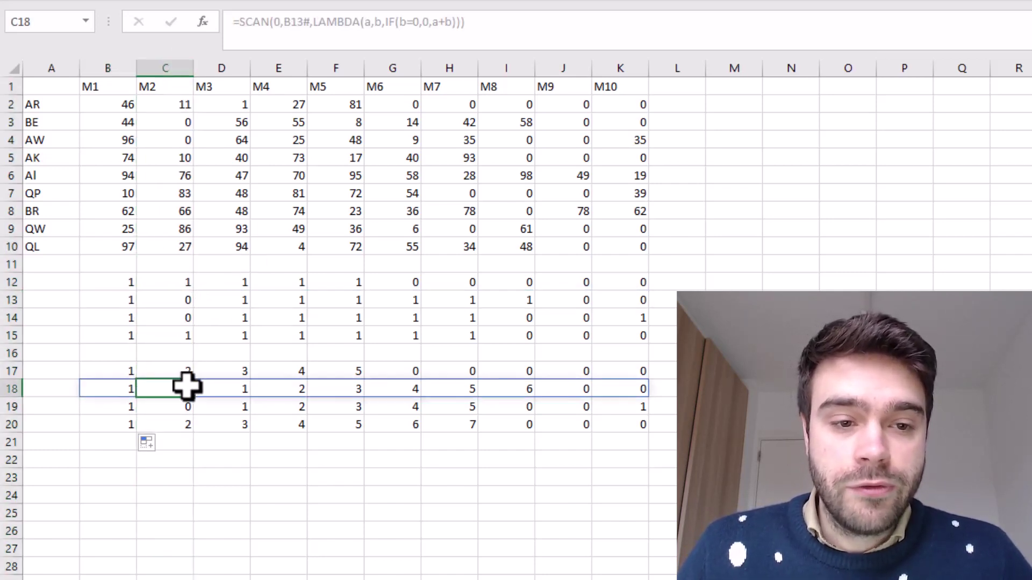
{"action": "left_click", "coordinate": [418, 25]}
{"action": "key", "text": "ctrl+a"}
{"action": "key", "text": "BackSpace"}
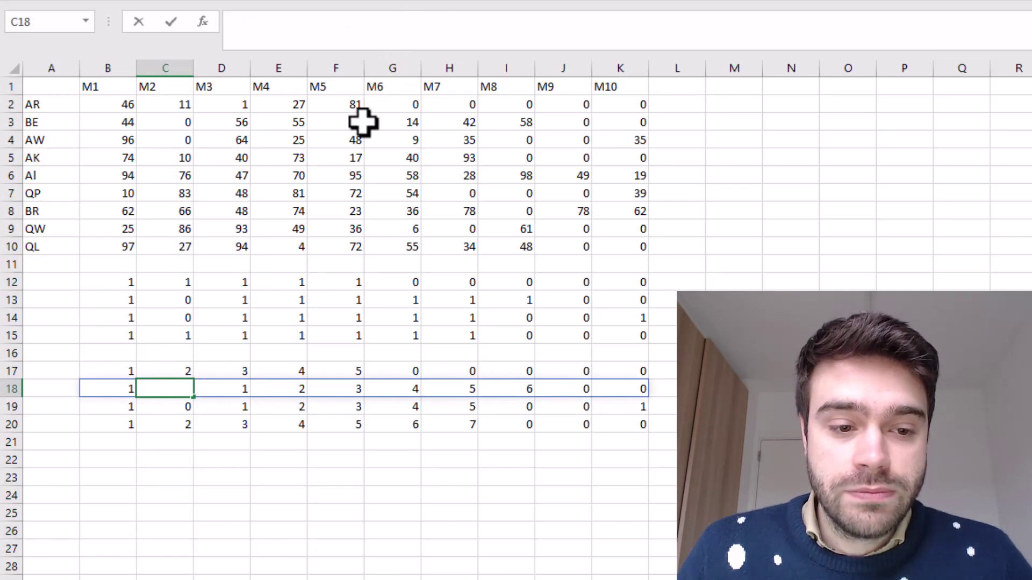
{"action": "key", "text": "Escape"}
- Examine how the running count restarts across row 18, checking the M5 count against its flag in F13 and the count in F19
{"action": "left_click", "coordinate": [127, 387]}
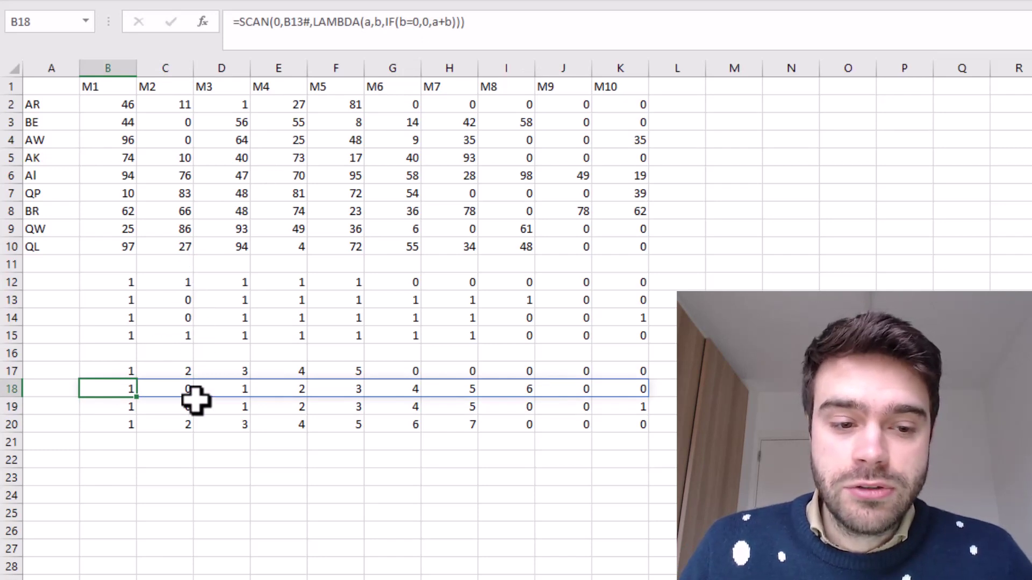
{"action": "left_click", "coordinate": [182, 391]}
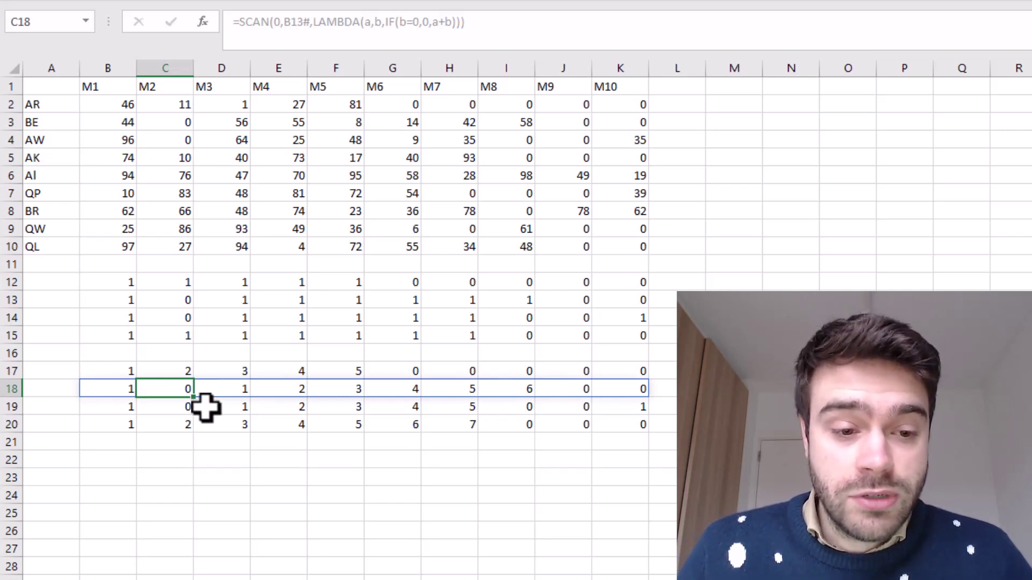
{"action": "left_click", "coordinate": [319, 420]}
{"action": "left_click", "coordinate": [336, 390]}
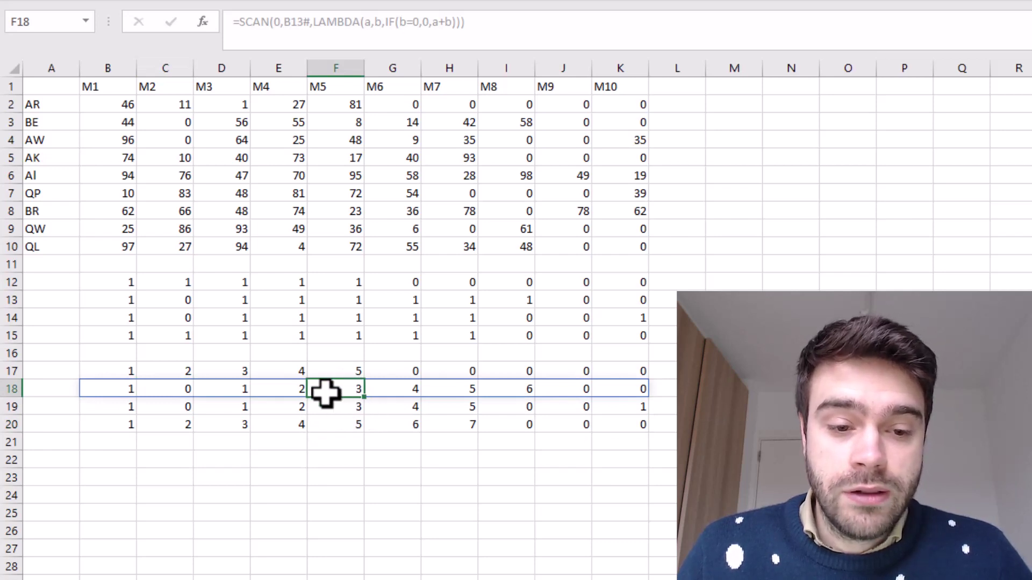
{"action": "left_click", "coordinate": [346, 301]}
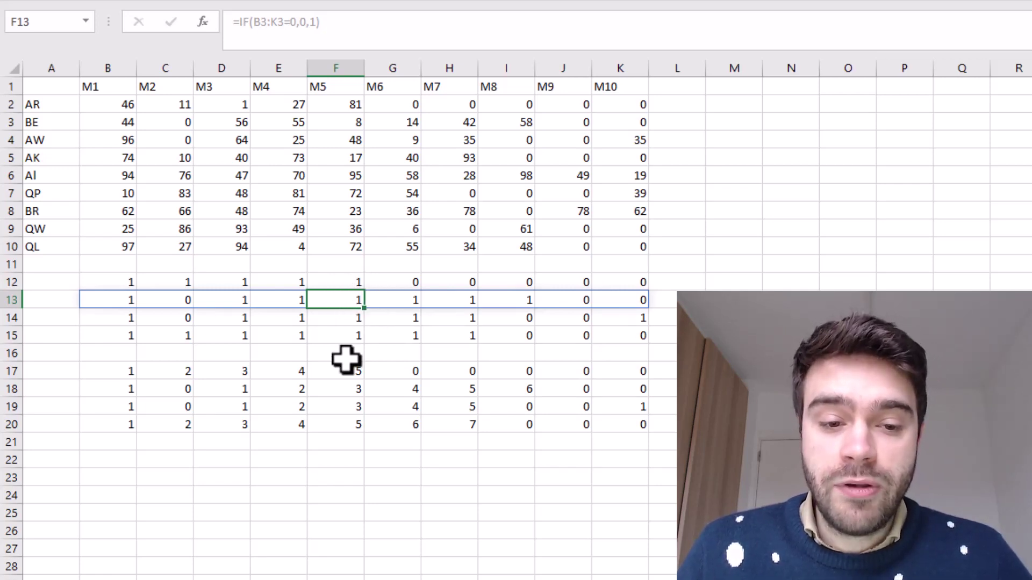
{"action": "left_click", "coordinate": [344, 391]}
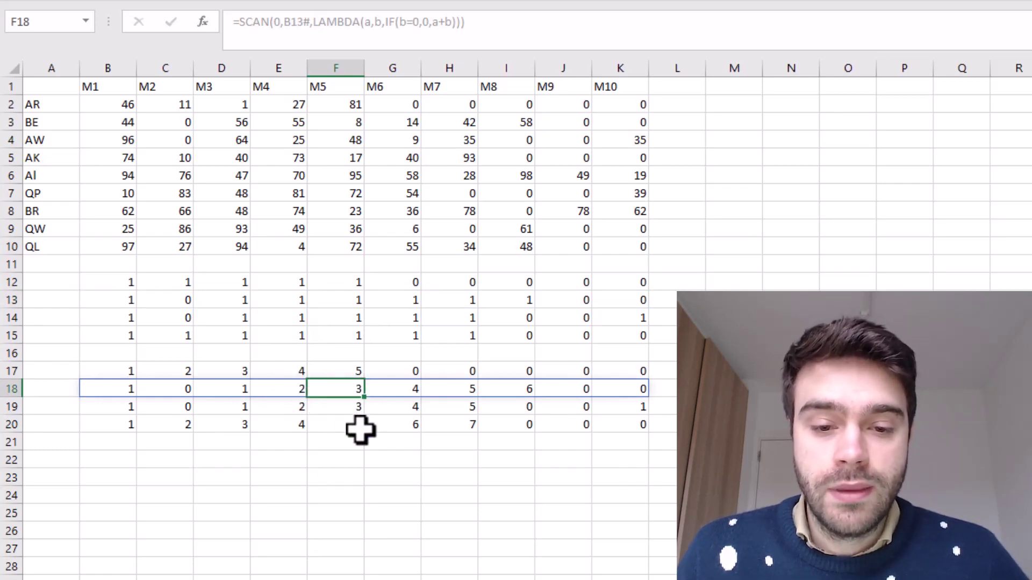
{"action": "key", "text": "Down"}
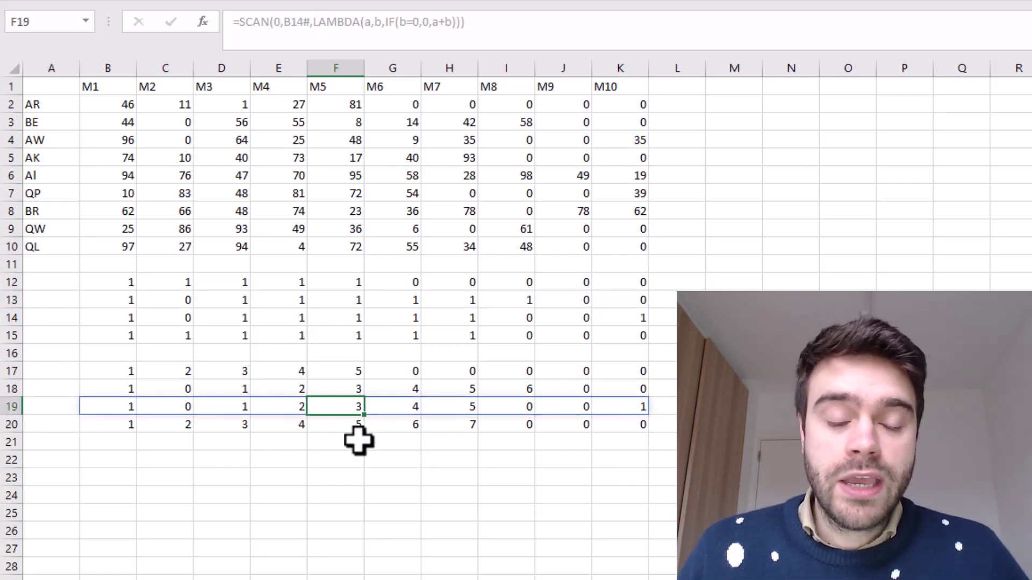
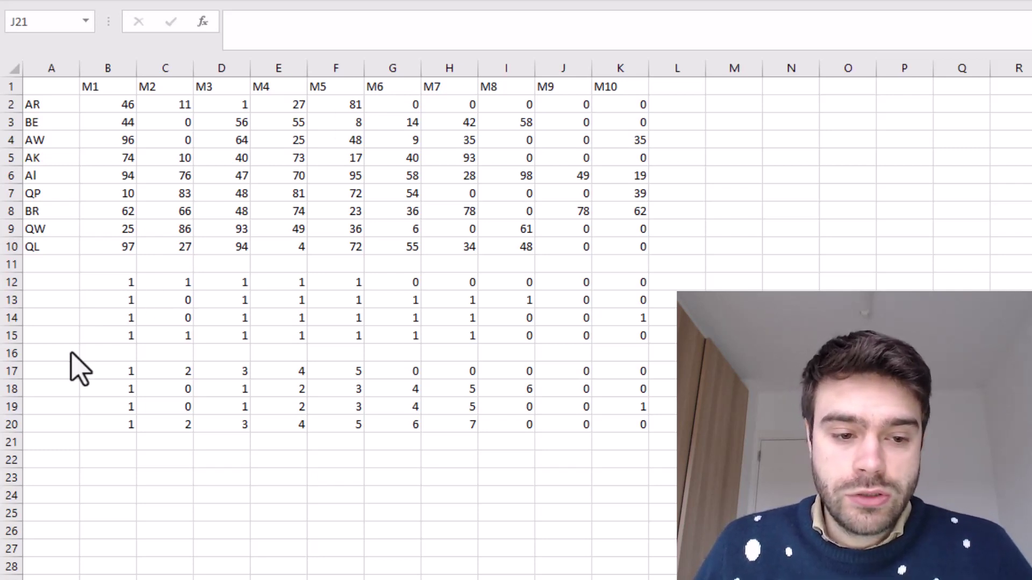
- Enter the B22 formula =IF(B17#>=5,1,0) to flag months where the running count reaches at least five
{"action": "left_click", "coordinate": [108, 458]}
{"action": "type", "text": "=IF("}
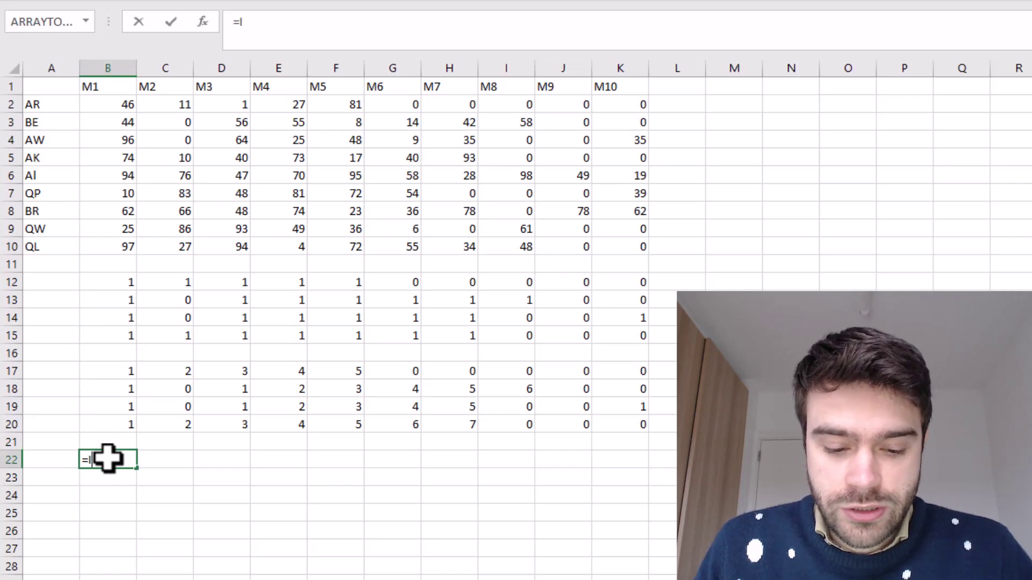
{"action": "left_click", "coordinate": [126, 370]}
{"action": "left_click_drag", "start_coordinate": [126, 370], "coordinate": [639, 372]}
{"action": "type", "text": ">=5"}
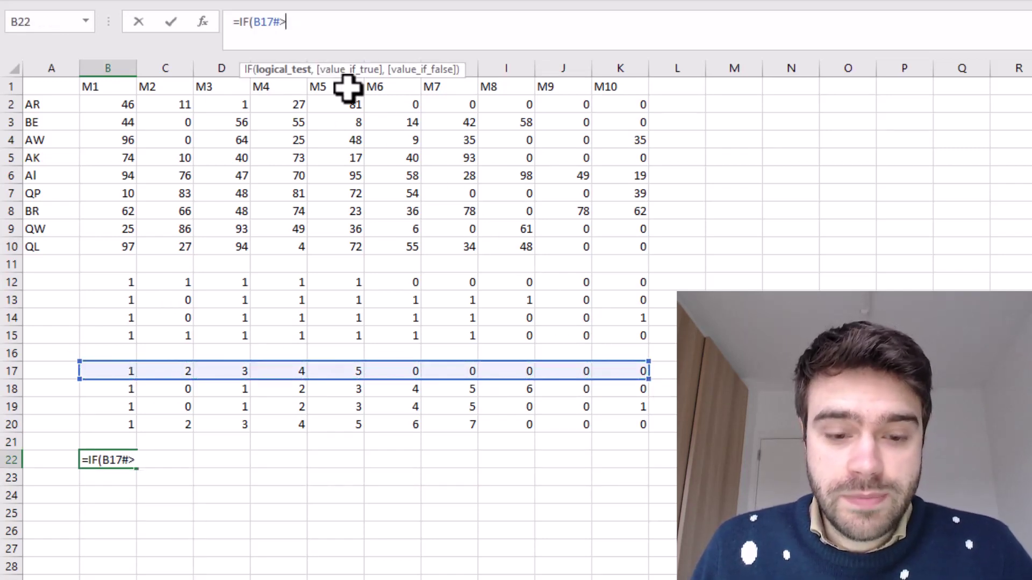
{"action": "type", "text": ",1,0)"}
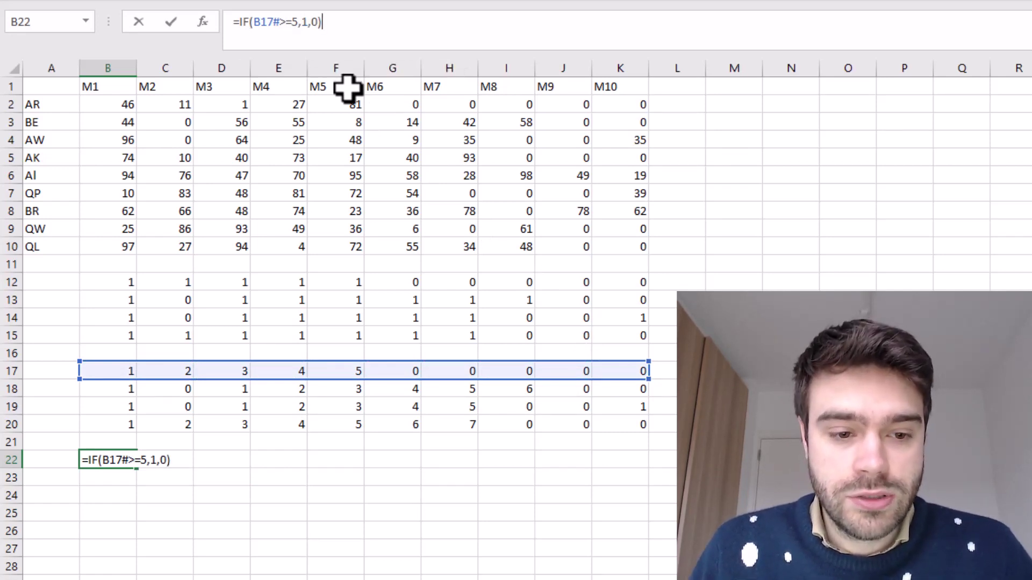
{"action": "key", "text": "Return"}
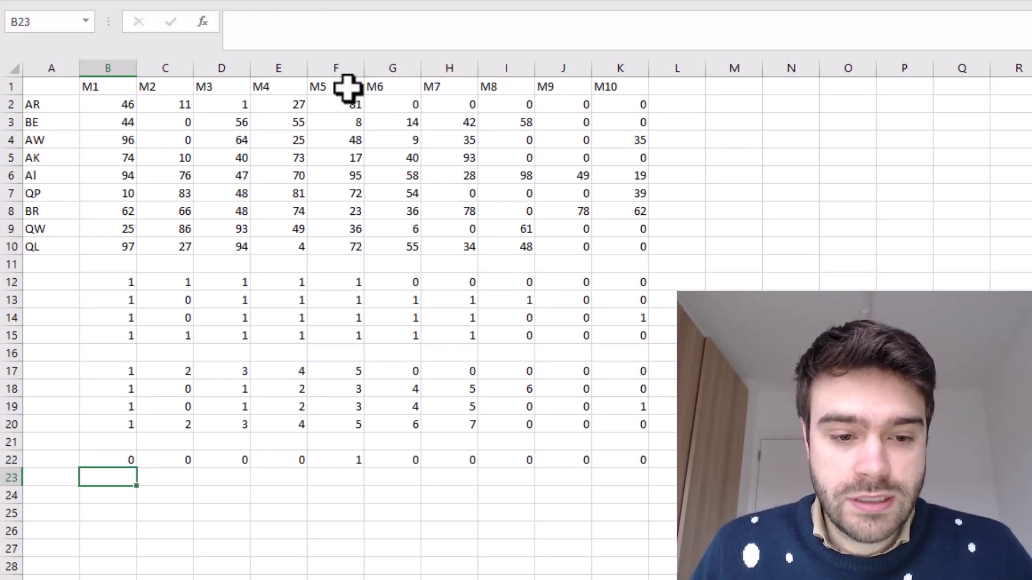
- Fill the B22 IF formula down through B25 and check the M6 and M7 flags in row 25
{"action": "left_click", "coordinate": [132, 462]}
{"action": "left_click_drag", "start_coordinate": [138, 468], "coordinate": [139, 519]}
{"action": "left_click", "coordinate": [482, 560]}
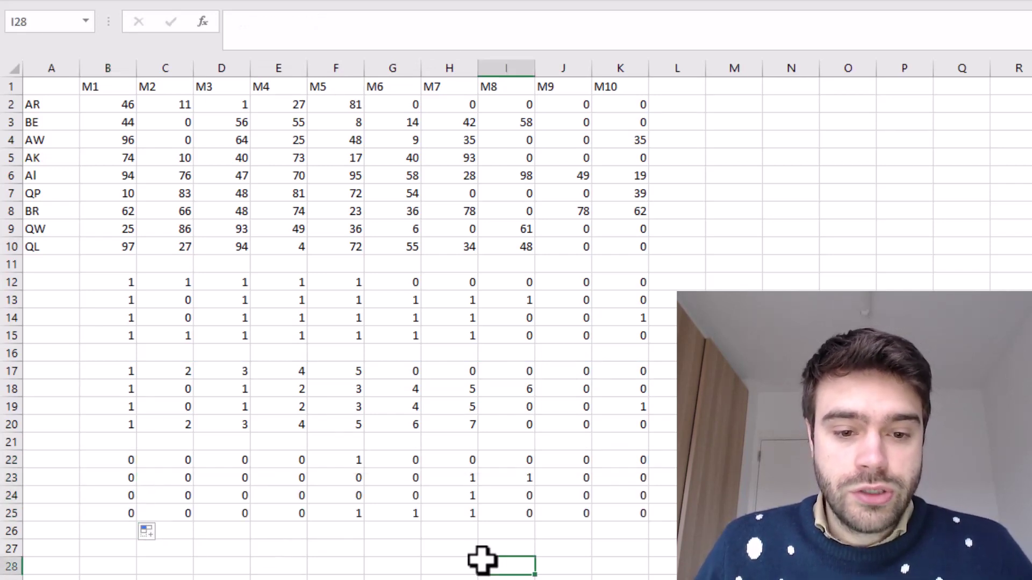
{"action": "left_click", "coordinate": [438, 516]}
{"action": "left_click", "coordinate": [405, 518]}
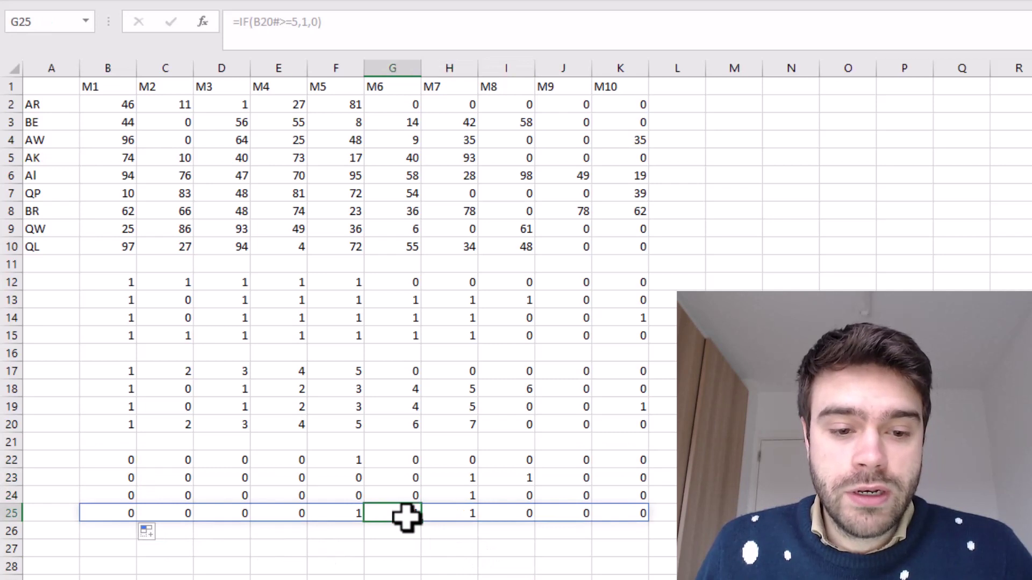
{"action": "left_click", "coordinate": [409, 533]}
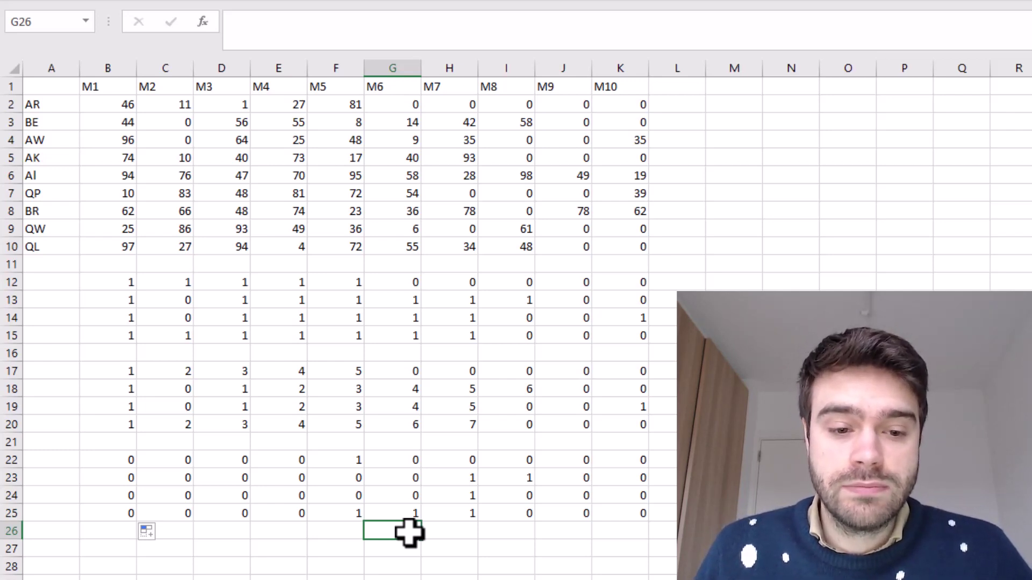
- Enter the B27 formula =XMATCH(1,B22#,0,-1) to find the last flagged month, and check it against F22
{"action": "left_click", "coordinate": [104, 549]}
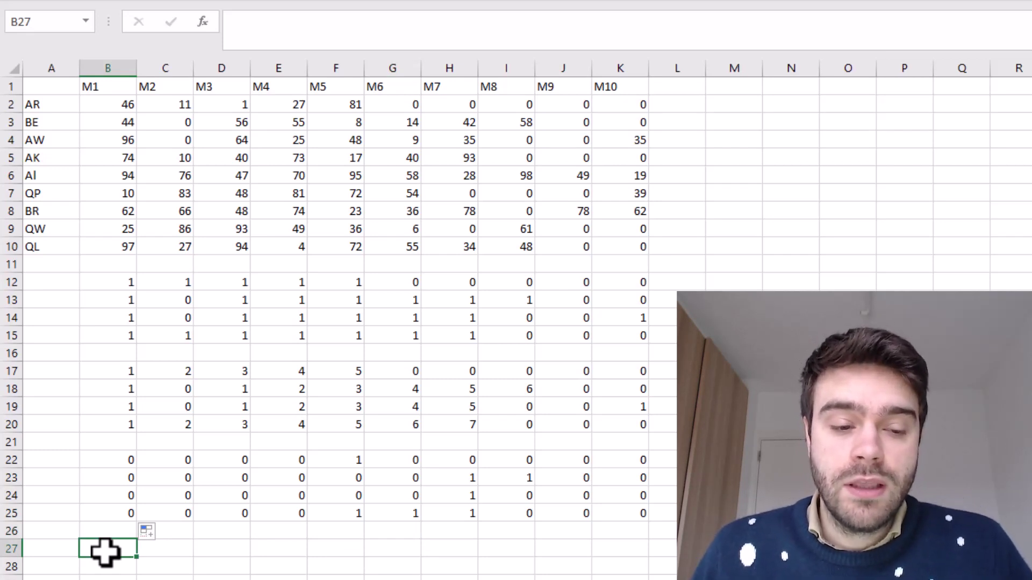
{"action": "type", "text": "=XMATCH("}
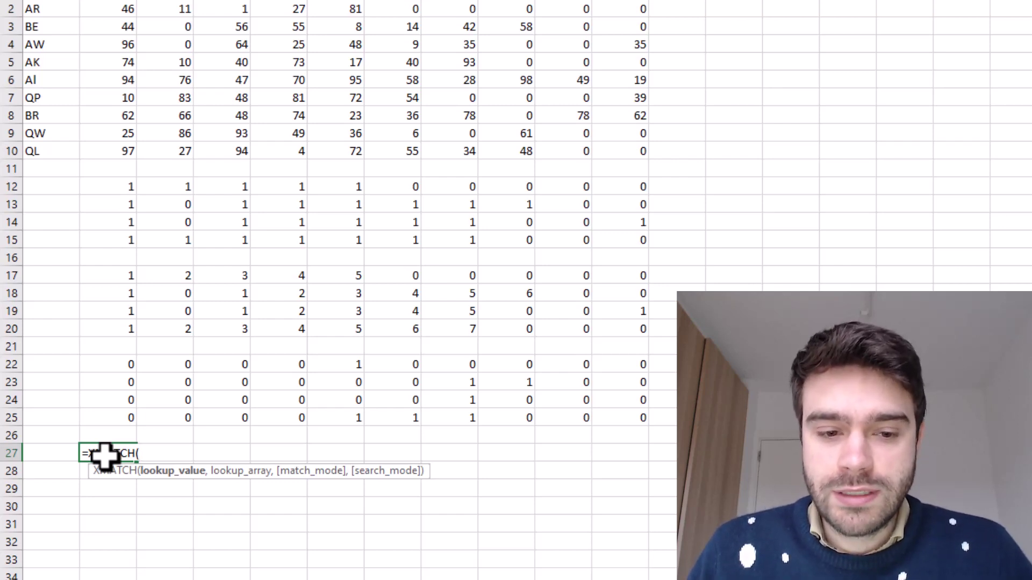
{"action": "type", "text": "1,"}
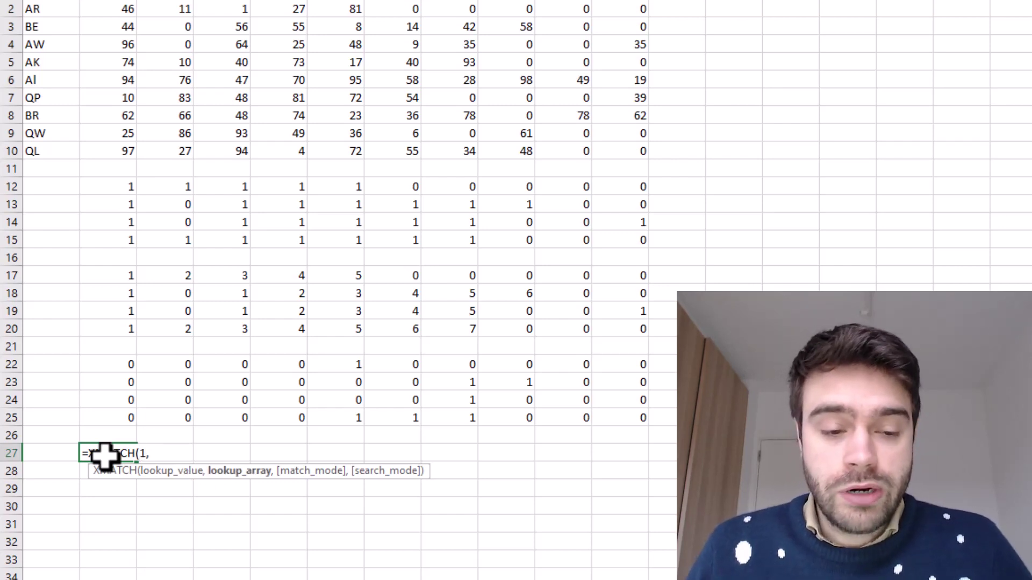
{"action": "left_click_drag", "start_coordinate": [627, 361], "coordinate": [123, 376]}
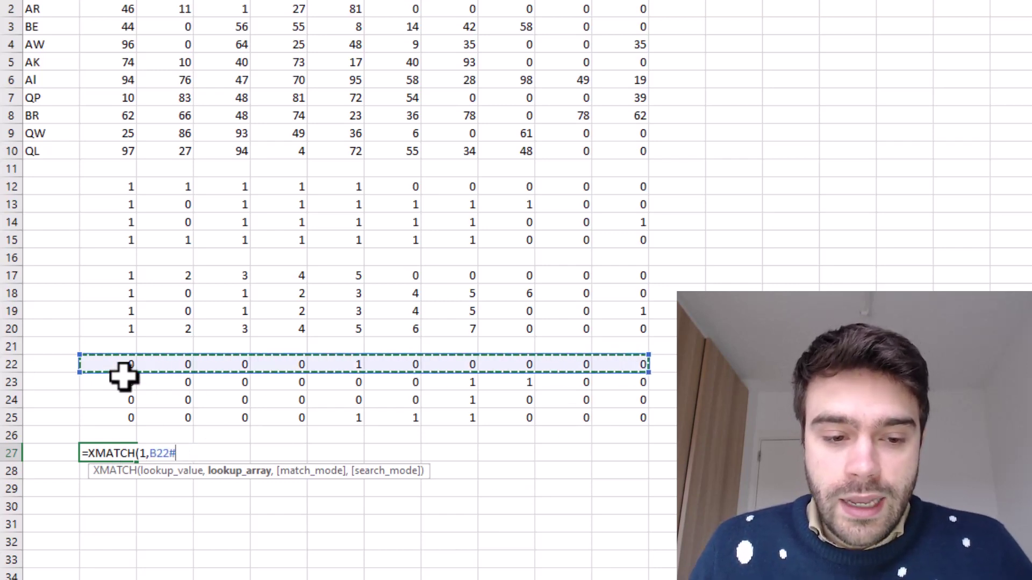
{"action": "type", "text": ","}
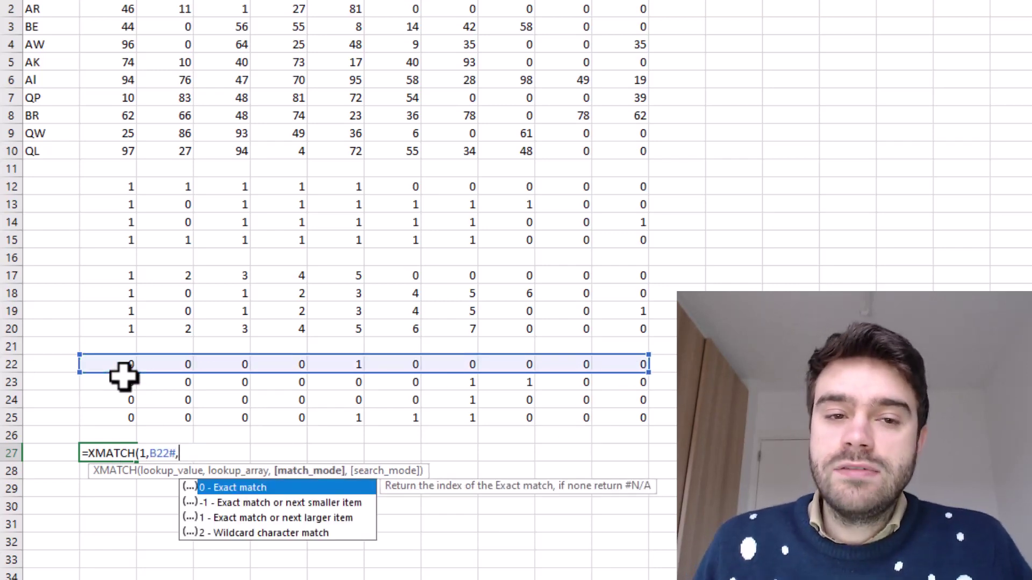
{"action": "type", "text": "0"}
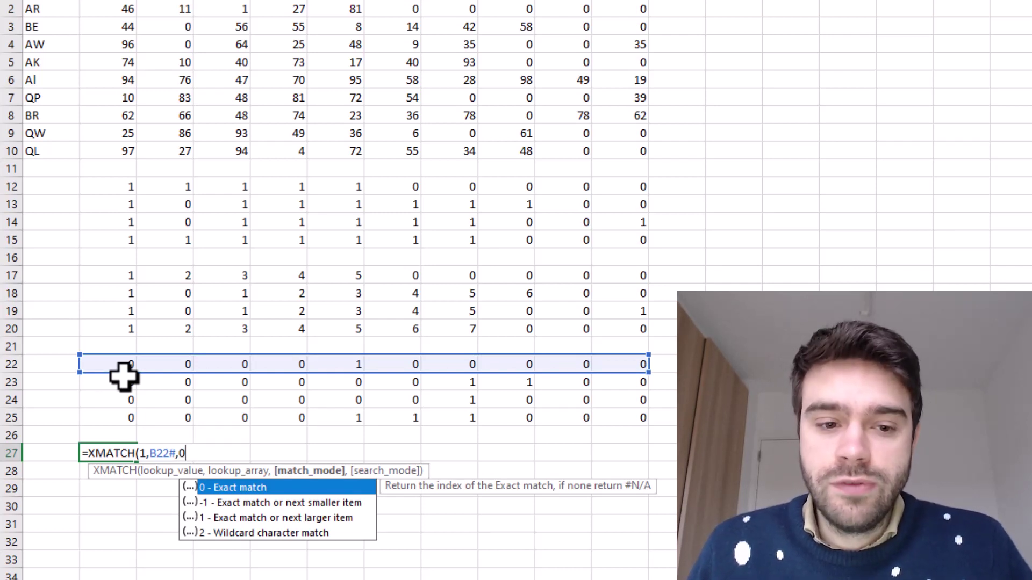
{"action": "type", "text": ","}
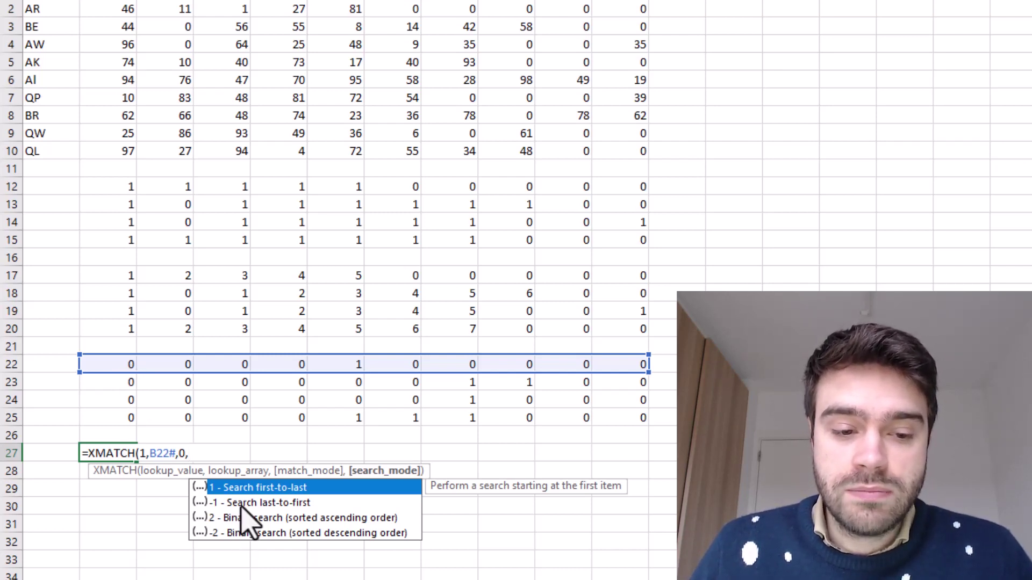
{"action": "key", "text": "Down"}
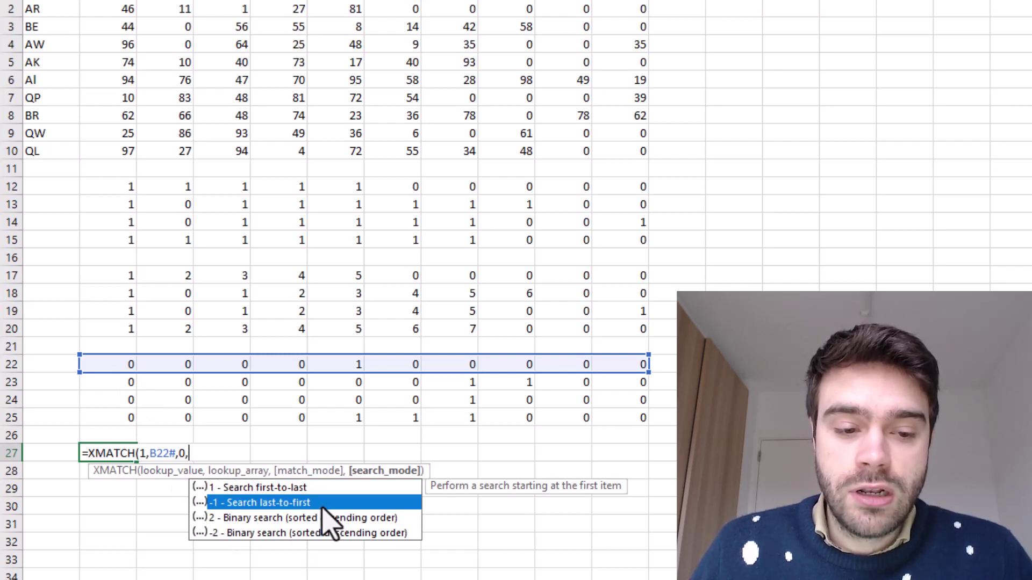
{"action": "key", "text": "Tab"}
{"action": "type", "text": ")"}
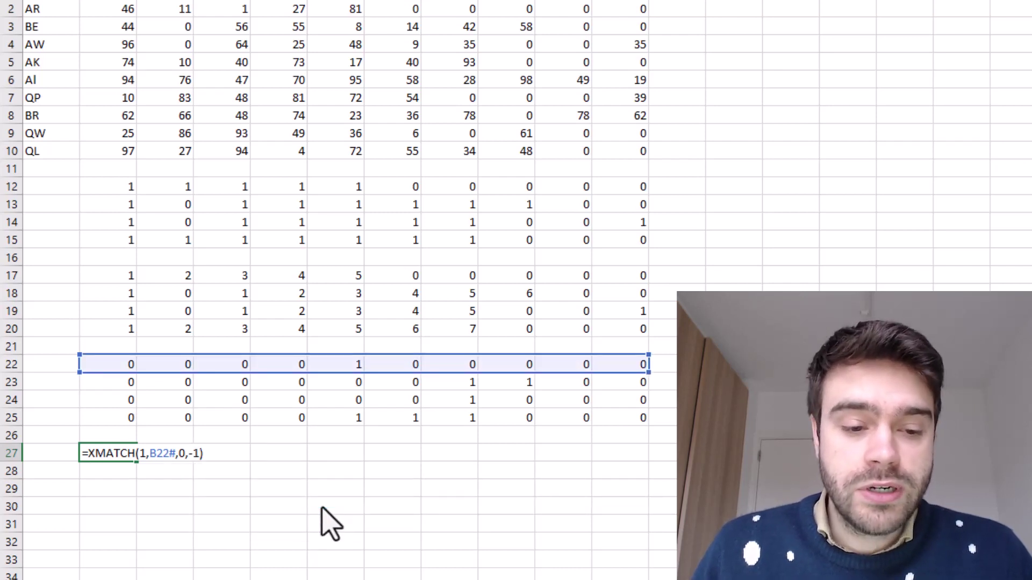
{"action": "key", "text": "ctrl+Return"}
{"action": "key", "text": "Down"}
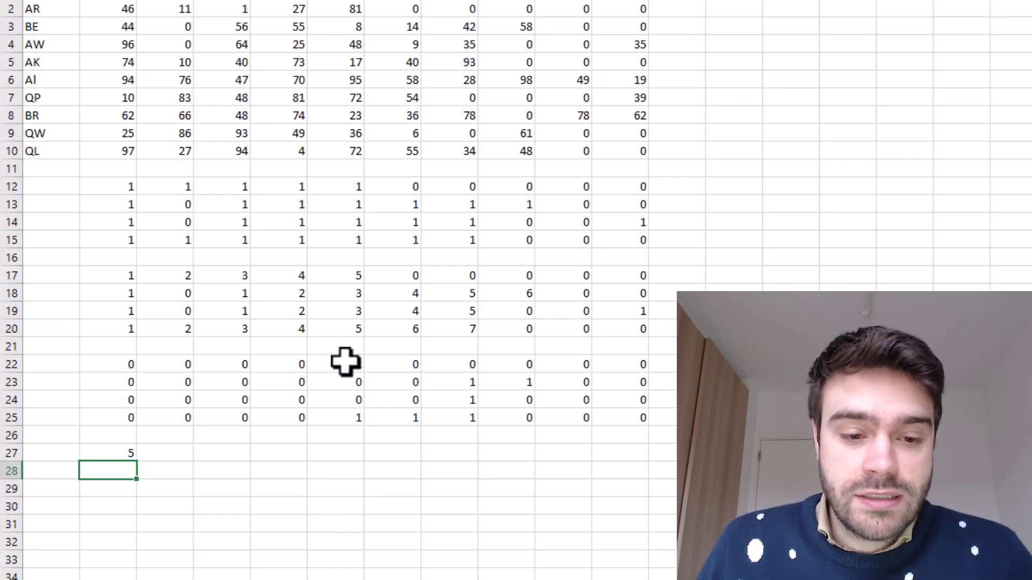
{"action": "left_click", "coordinate": [325, 364]}
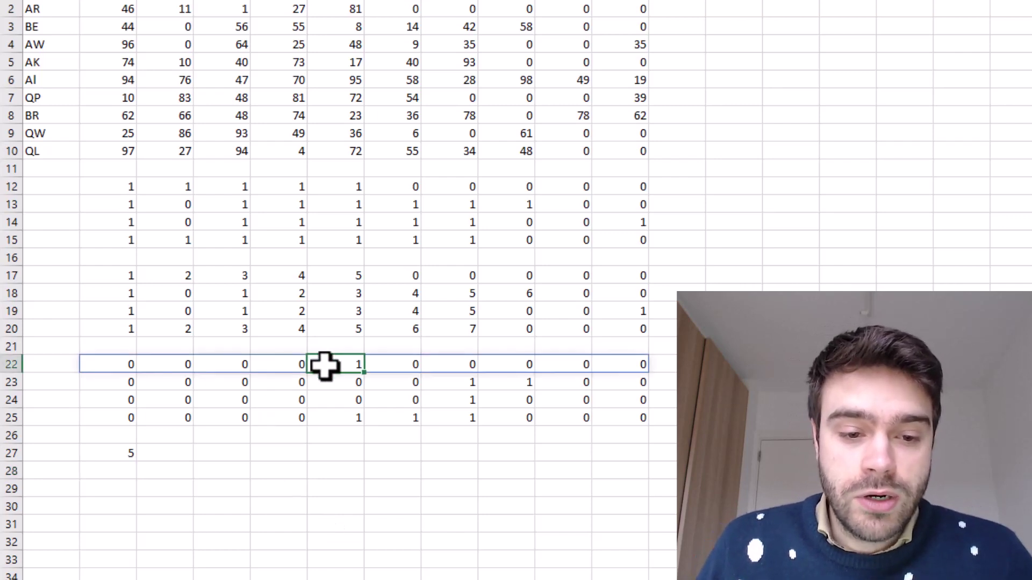
- Fill the B27 XMATCH formula down through B30 and compare the positions with the last flags in rows 23 to 25
{"action": "left_click", "coordinate": [129, 454]}
{"action": "left_click_drag", "start_coordinate": [137, 461], "coordinate": [143, 512]}
{"action": "left_click", "coordinate": [330, 486]}
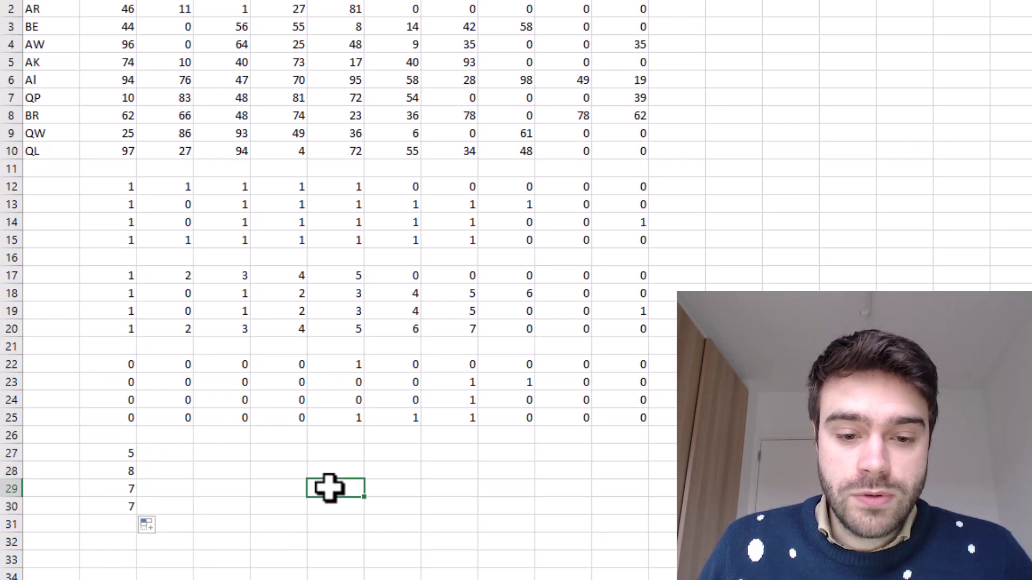
{"action": "left_click", "coordinate": [528, 378]}
{"action": "left_click_drag", "start_coordinate": [452, 399], "coordinate": [457, 418]}
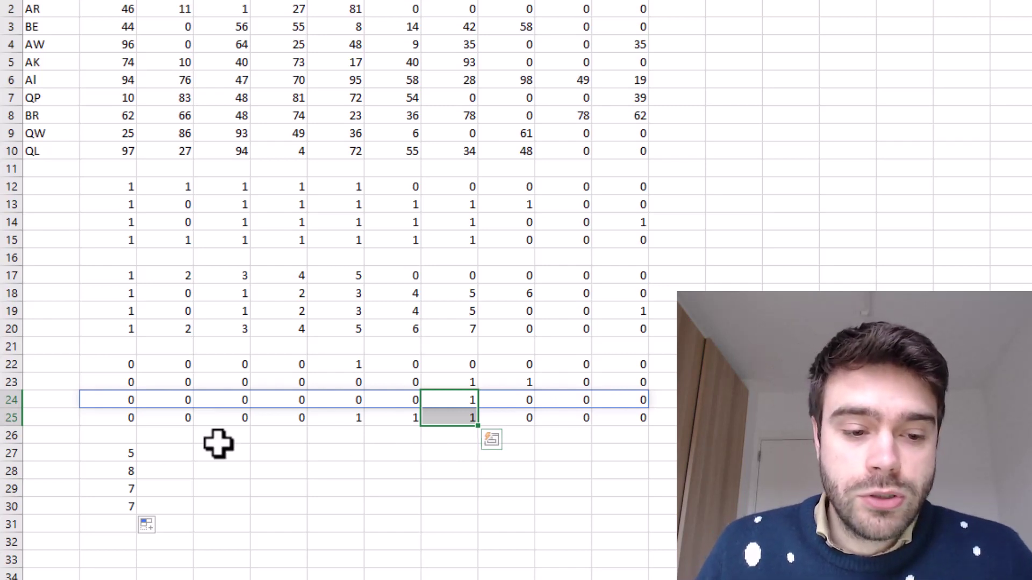
- Enter the D27 formula =TAKE(B2:J2,1,B27) to return the AR row's values up to the matched month
{"action": "left_click", "coordinate": [119, 453]}
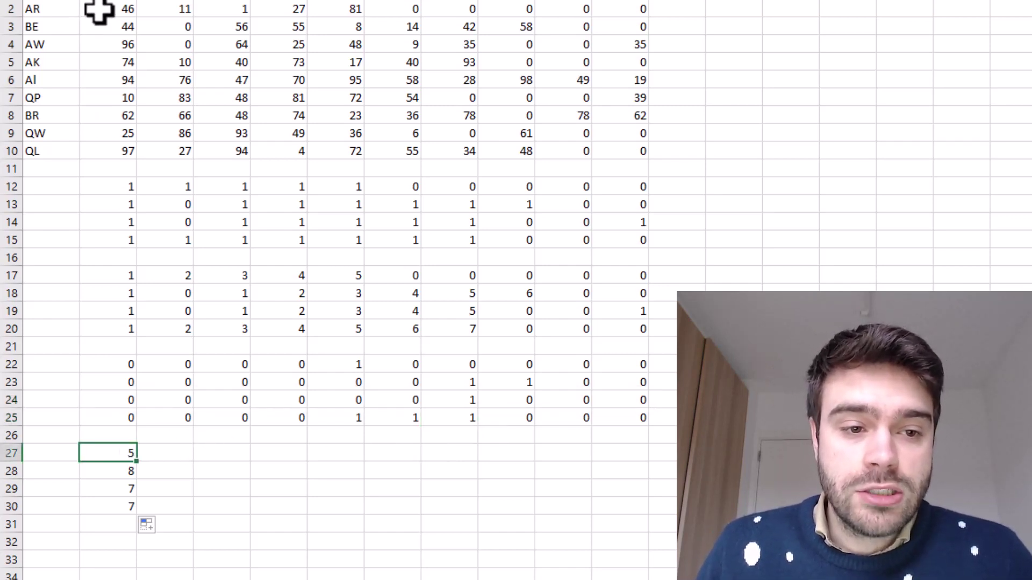
{"action": "left_click", "coordinate": [224, 453]}
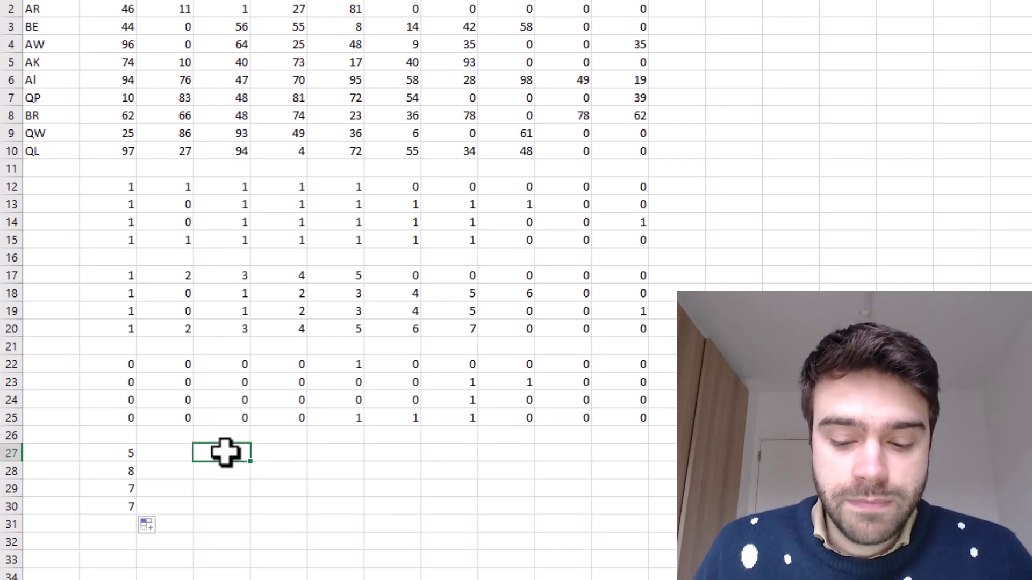
{"action": "type", "text": "=TAKE("}
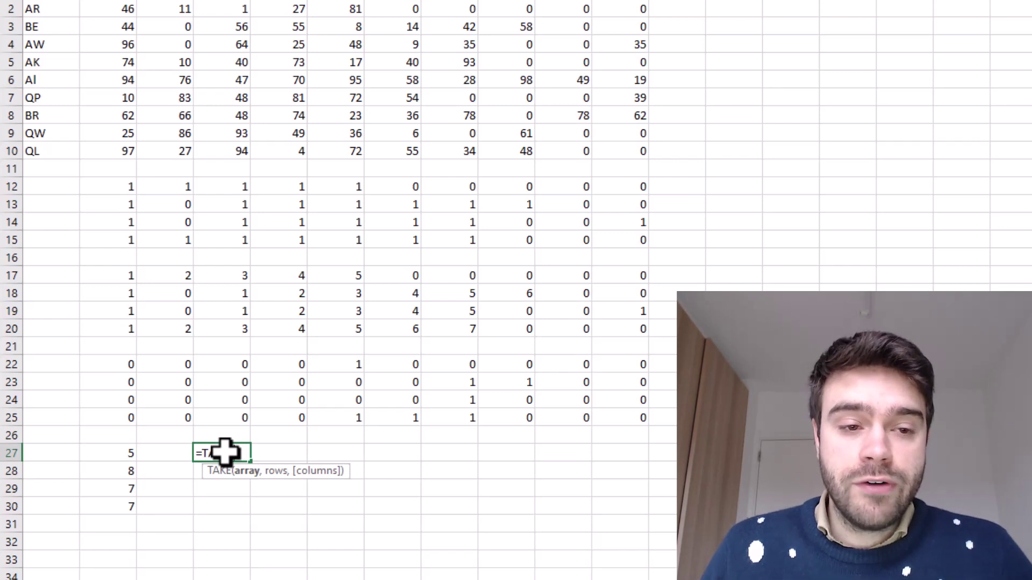
{"action": "left_click_drag", "start_coordinate": [126, 9], "coordinate": [578, 8]}
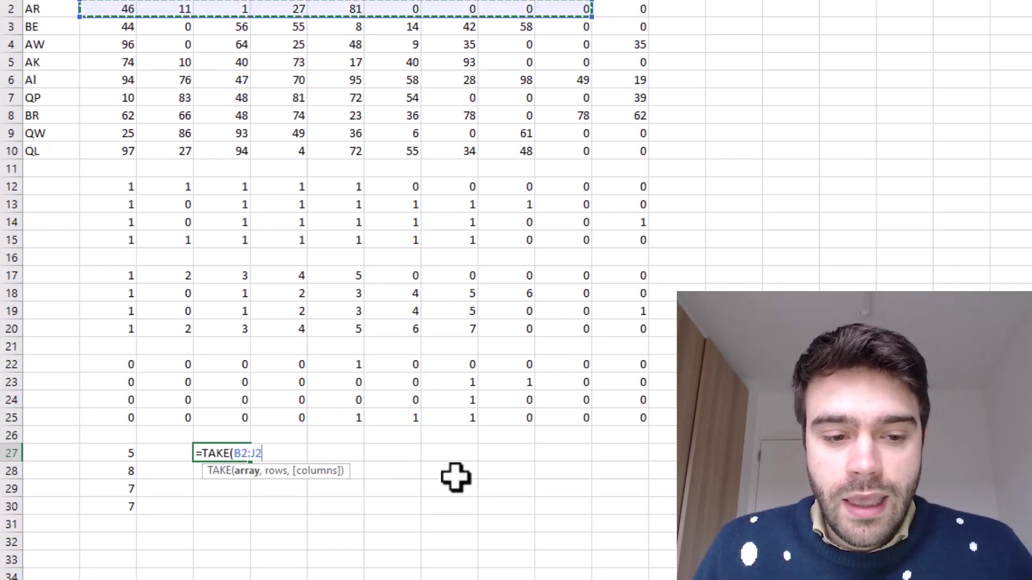
{"action": "type", "text": ","}
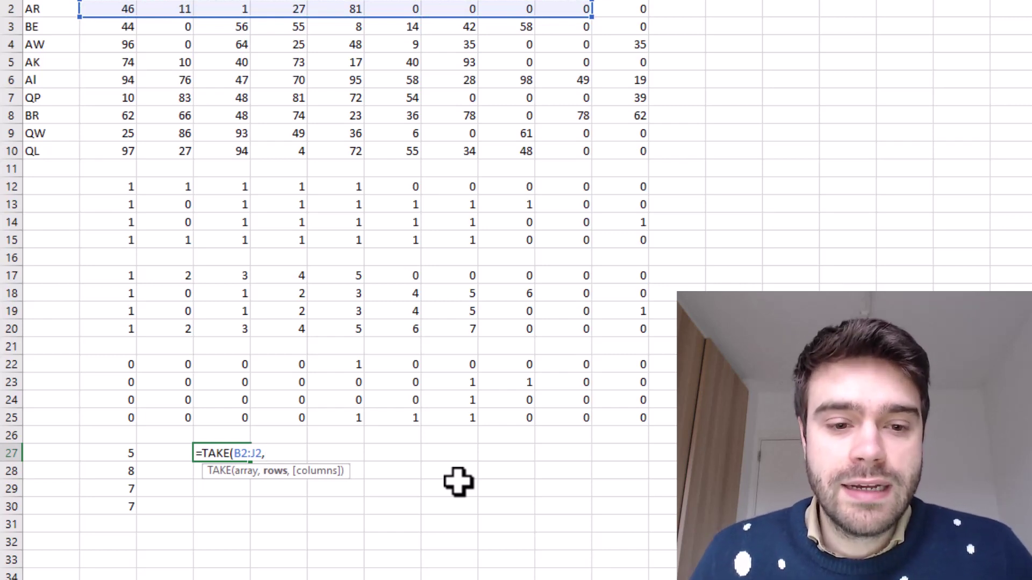
{"action": "type", "text": "1,"}
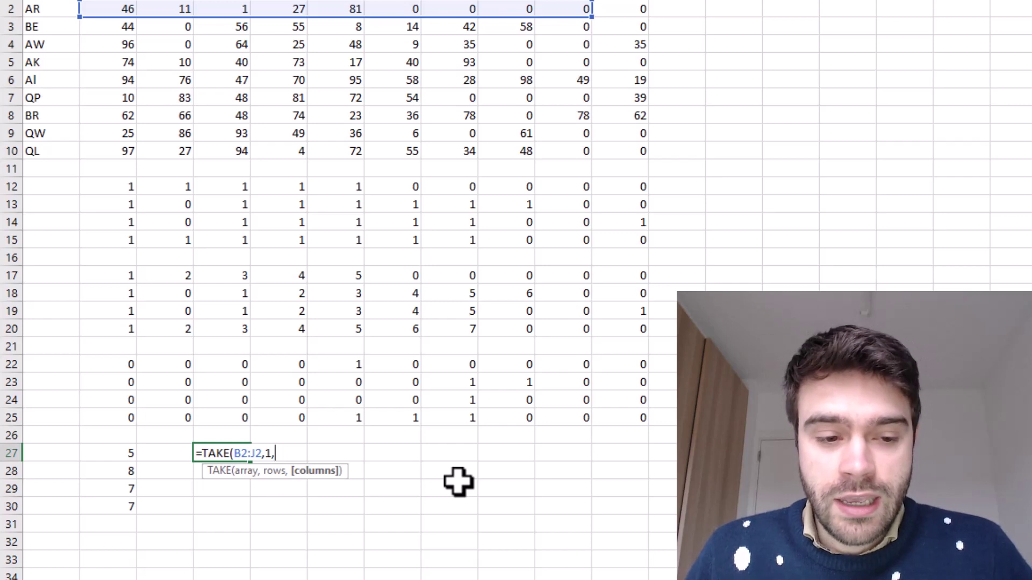
{"action": "left_click", "coordinate": [120, 453]}
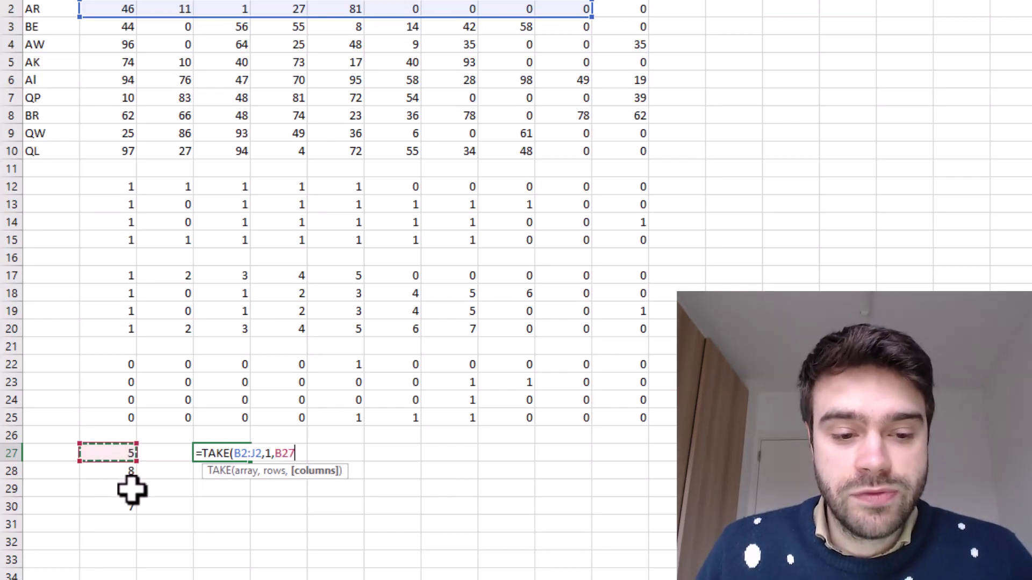
{"action": "type", "text": ")"}
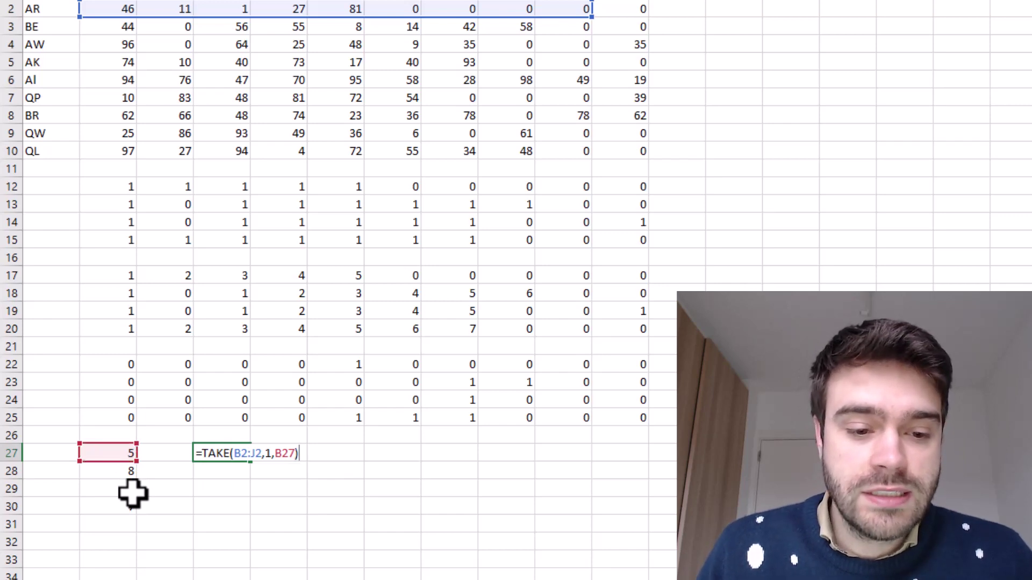
{"action": "key", "text": "Return"}
- Fill the D27 TAKE formula down through D30 and check the values it spills
{"action": "left_click", "coordinate": [231, 453]}
{"action": "left_click_drag", "start_coordinate": [250, 461], "coordinate": [241, 513]}
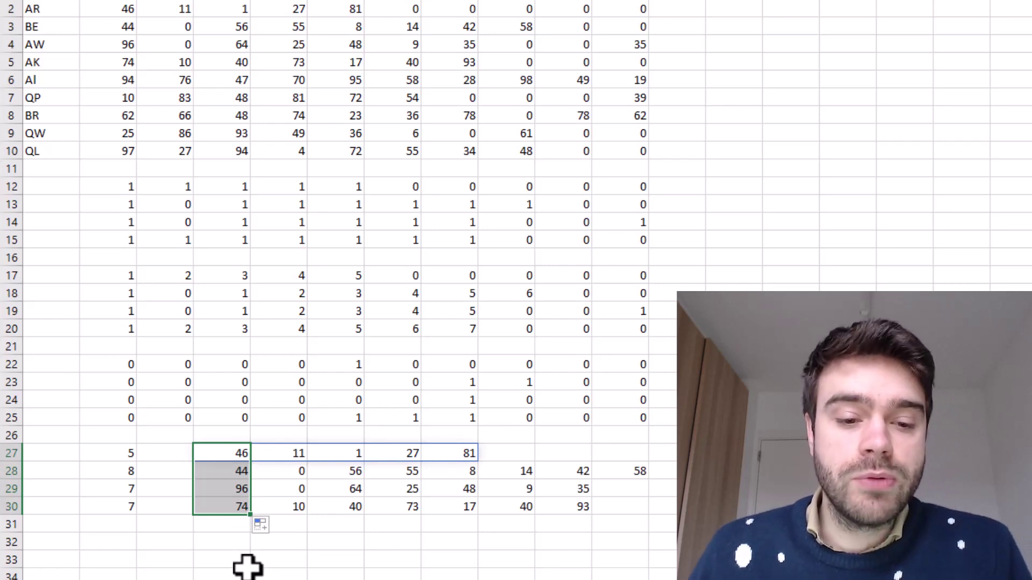
{"action": "left_click_drag", "start_coordinate": [640, 470], "coordinate": [354, 482]}
{"action": "left_click", "coordinate": [339, 539]}
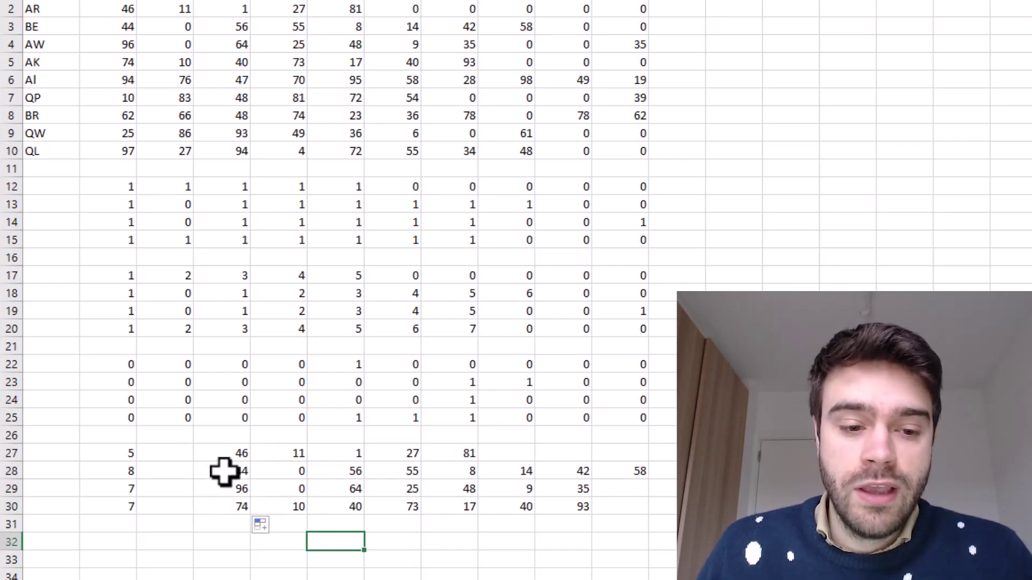
- Wrap the D27 formula in a second TAKE that keeps the last five columns: =TAKE(TAKE(B2:J2,1,B27),1,-5)
{"action": "left_click", "coordinate": [224, 452]}
{"action": "key", "text": "ctrl+shift+Right"}
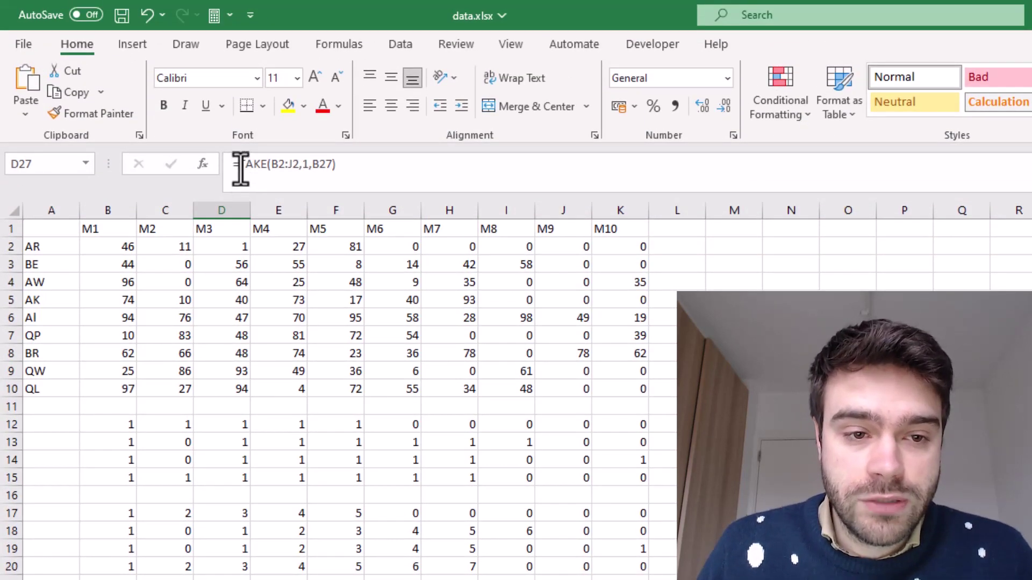
{"action": "left_click", "coordinate": [240, 165]}
{"action": "type", "text": "TAKE(B2:J2"}
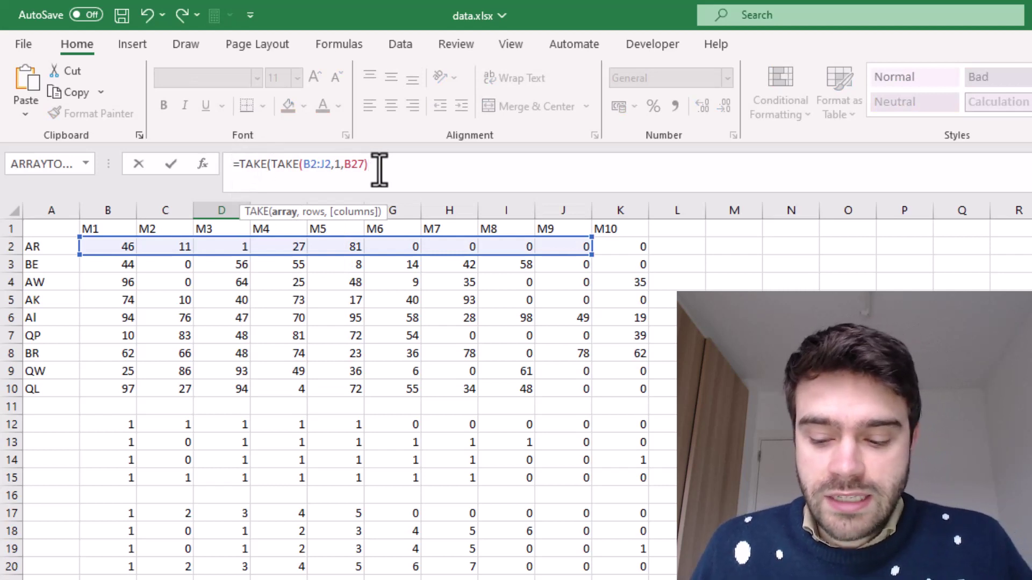
{"action": "type", "text": ",1"}
{"action": "type", "text": ",1,"}
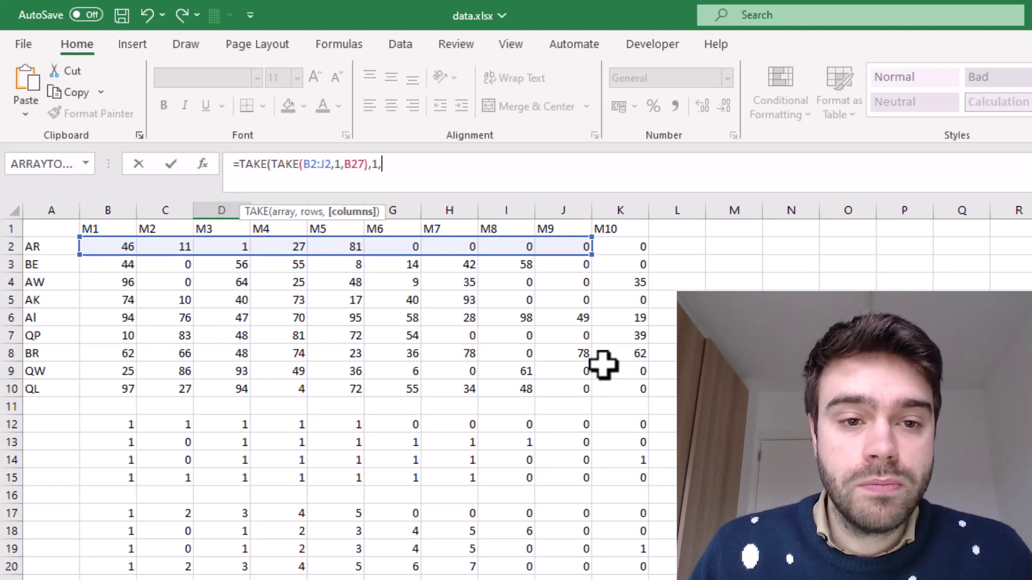
{"action": "type", "text": "-5"}
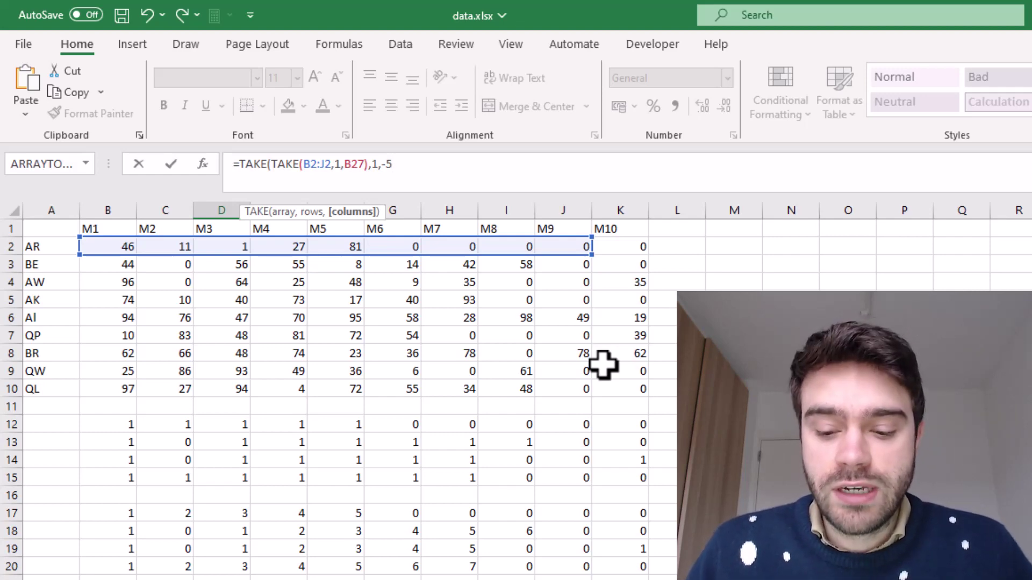
{"action": "type", "text": ")"}
{"action": "key", "text": "Return"}
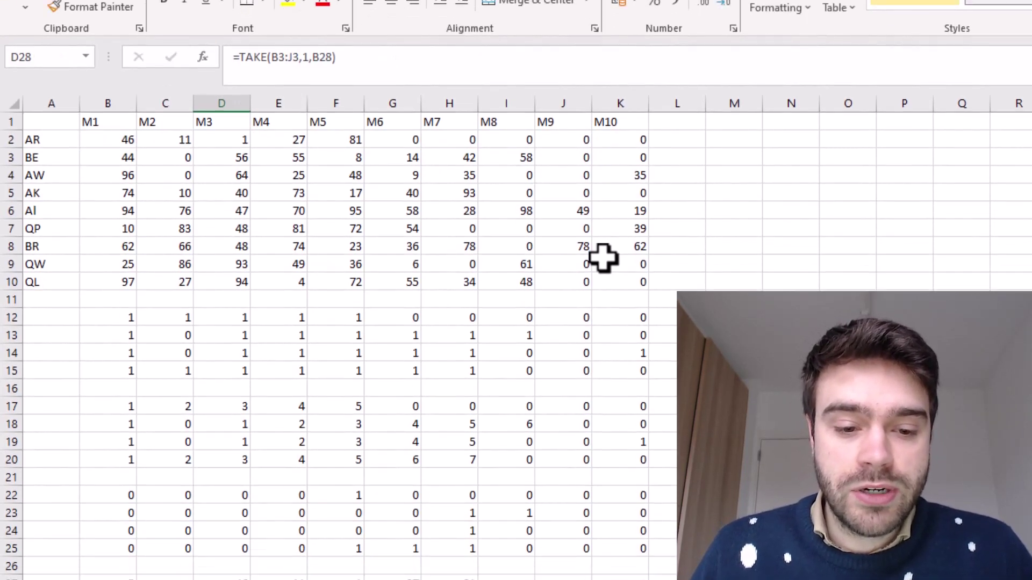
- Fill the nested TAKE formula from D27 down through D30 and compare the extracted values with the BE and AW source rows
{"action": "left_click", "coordinate": [215, 501]}
{"action": "left_click_drag", "start_coordinate": [250, 511], "coordinate": [242, 556]}
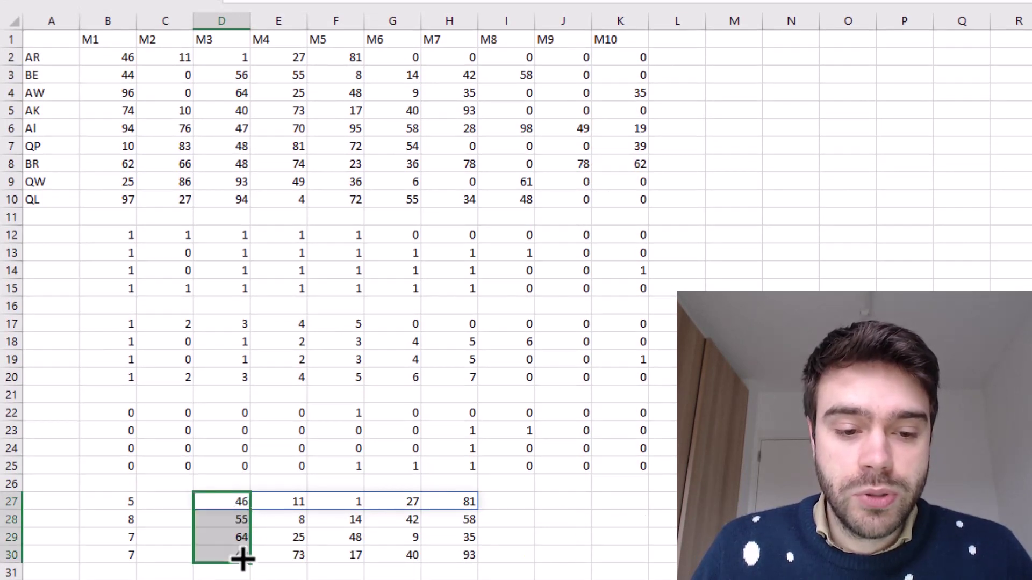
{"action": "left_click", "coordinate": [517, 559]}
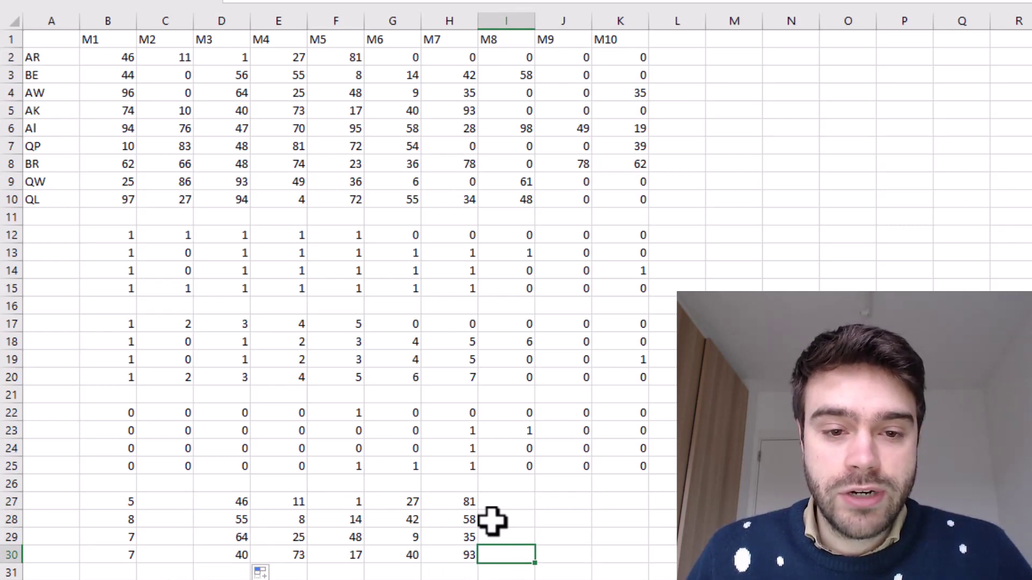
{"action": "left_click", "coordinate": [467, 520]}
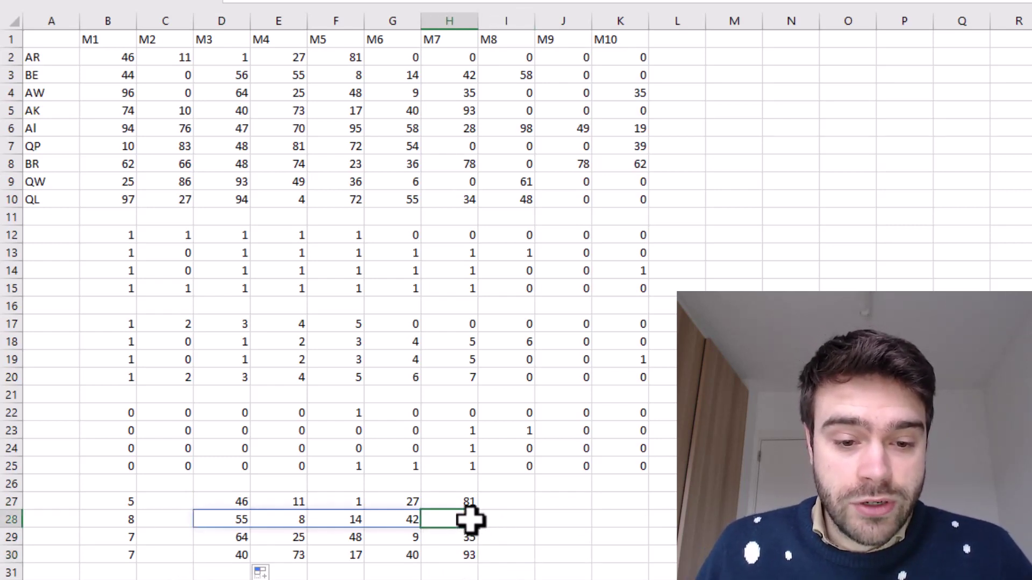
{"action": "left_click_drag", "start_coordinate": [284, 75], "coordinate": [494, 75]}
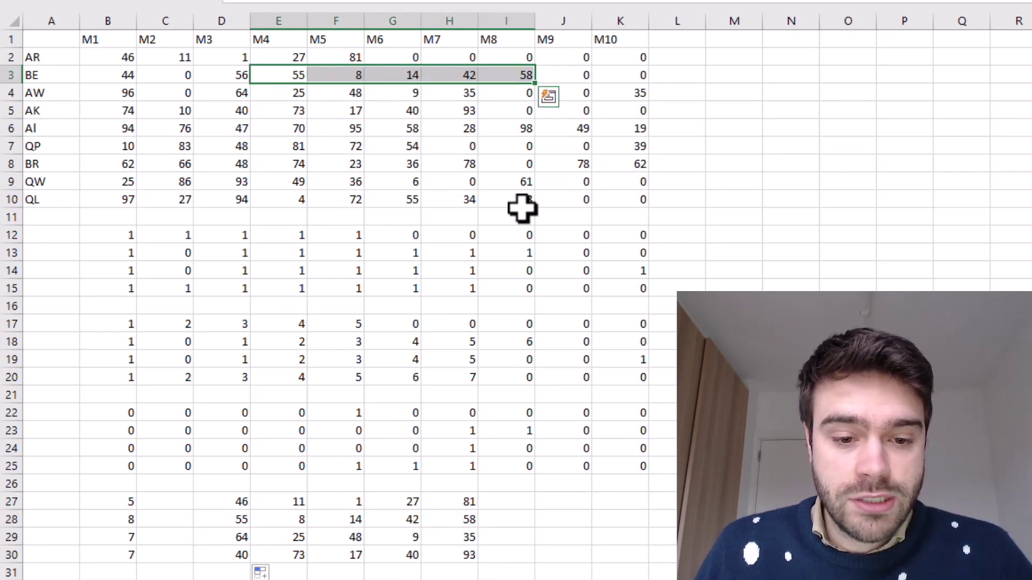
{"action": "left_click", "coordinate": [466, 91]}
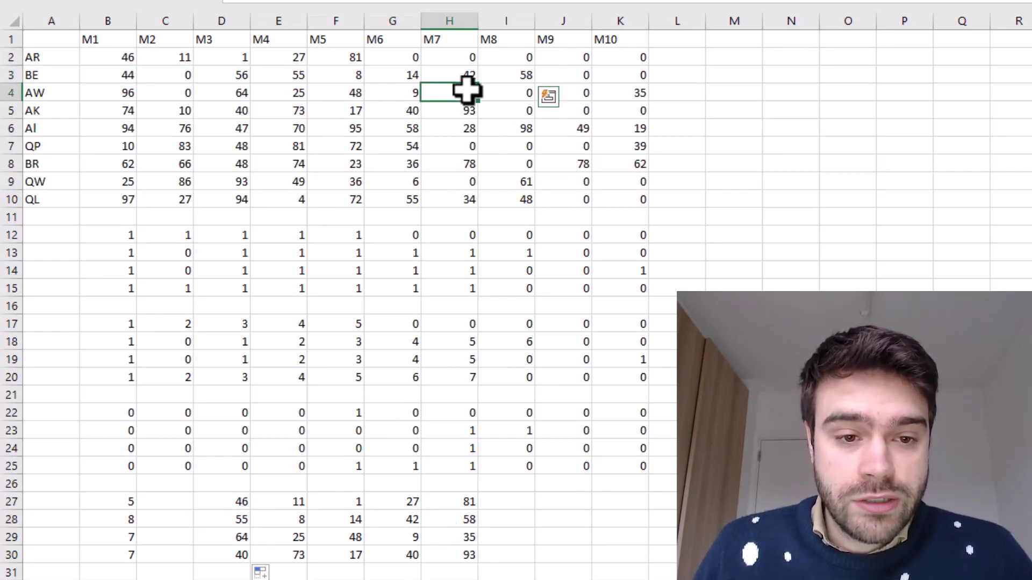
{"action": "left_click_drag", "start_coordinate": [251, 95], "coordinate": [241, 98]}
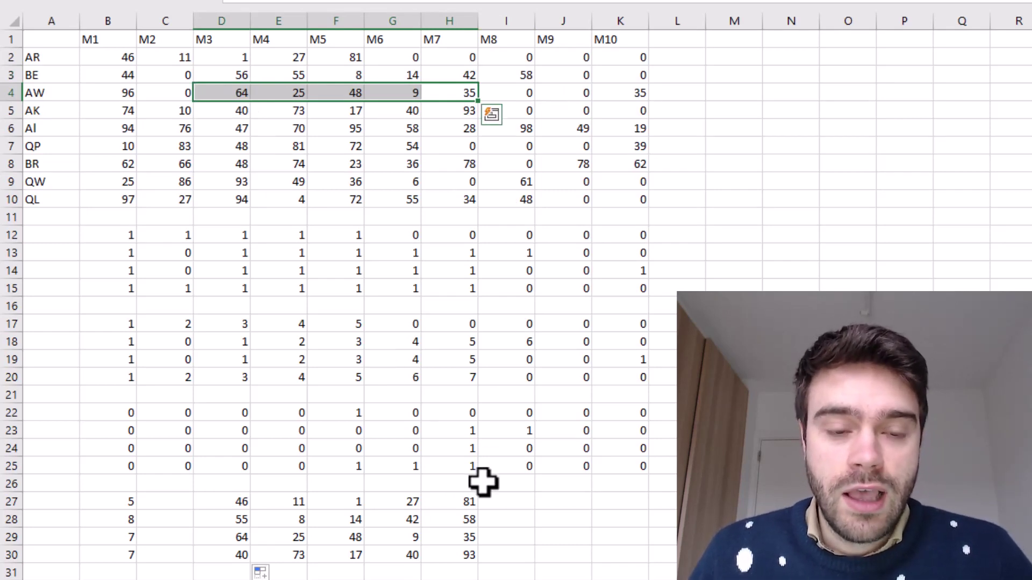
- Sum the five extracted values in J27 with =SUM(D27:H27) and fill the formula down through J30
{"action": "left_click", "coordinate": [544, 505]}
{"action": "type", "text": "=SUM("}
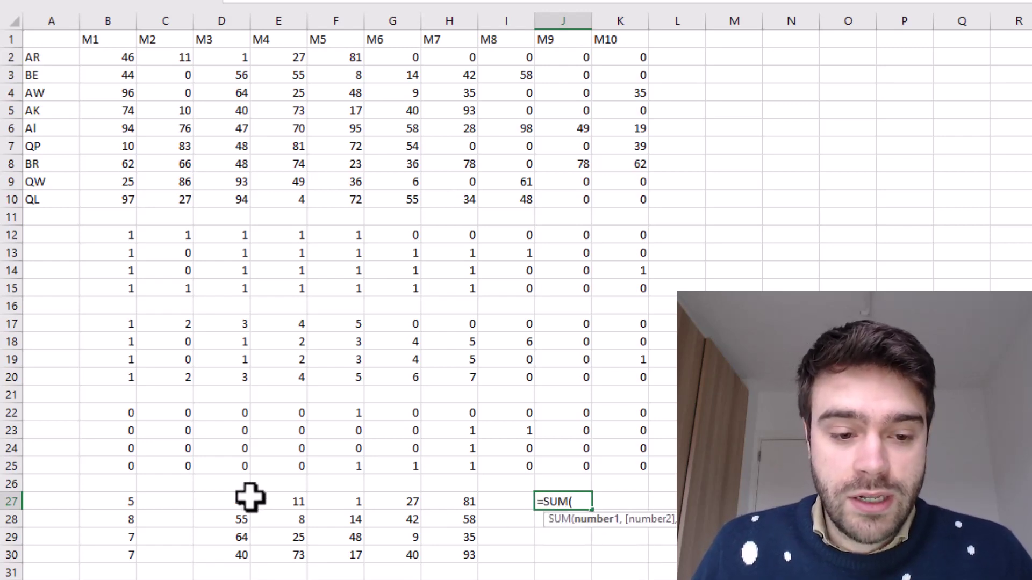
{"action": "left_click_drag", "start_coordinate": [250, 499], "coordinate": [461, 506]}
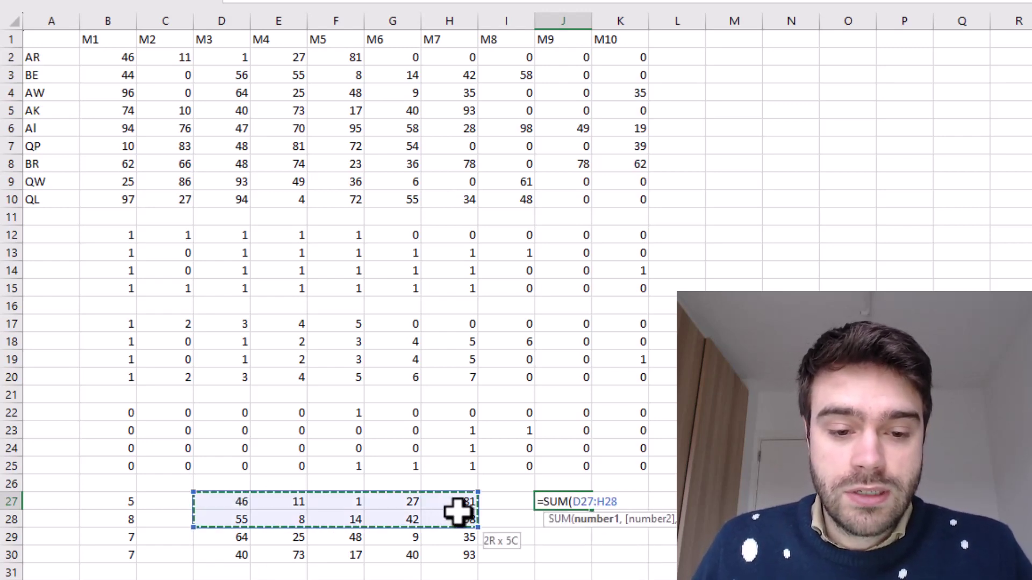
{"action": "key", "text": "ctrl+Return"}
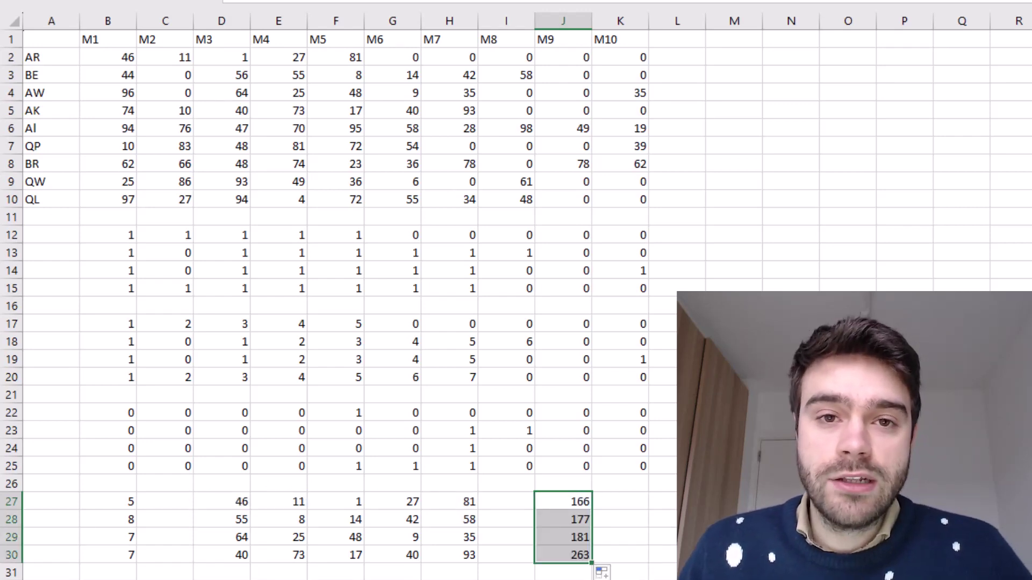
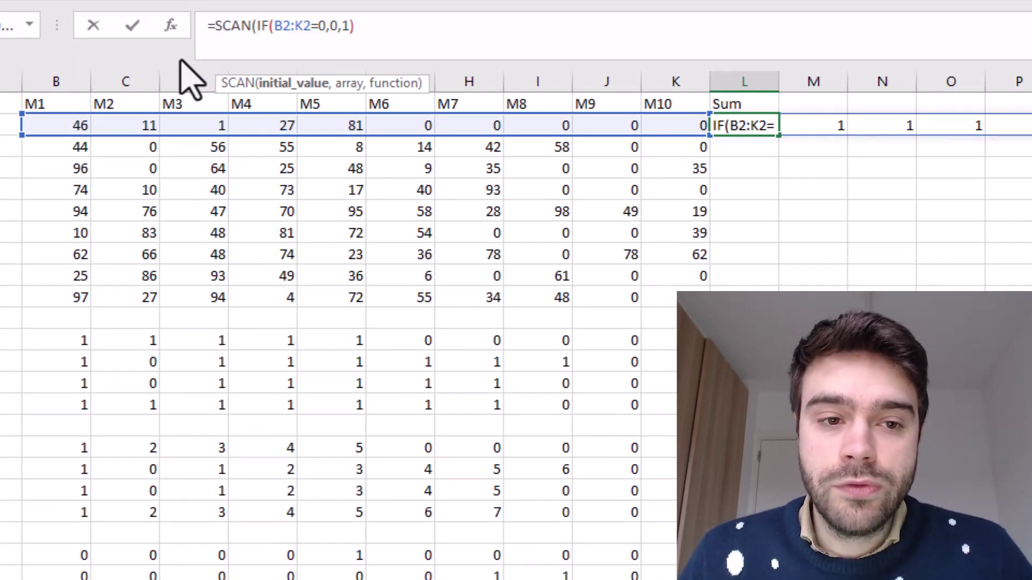
- In L2's SCAN formula, set the initial value to 0 and add a LAMBDA with parameters a and b after the IF array
{"action": "type", "text": "0,"}
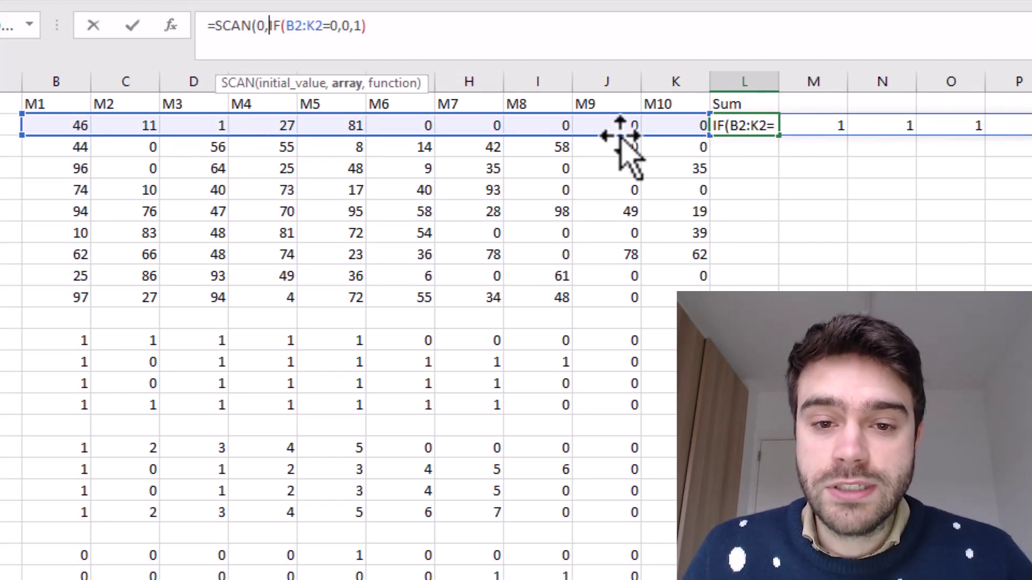
{"action": "left_click", "coordinate": [393, 23]}
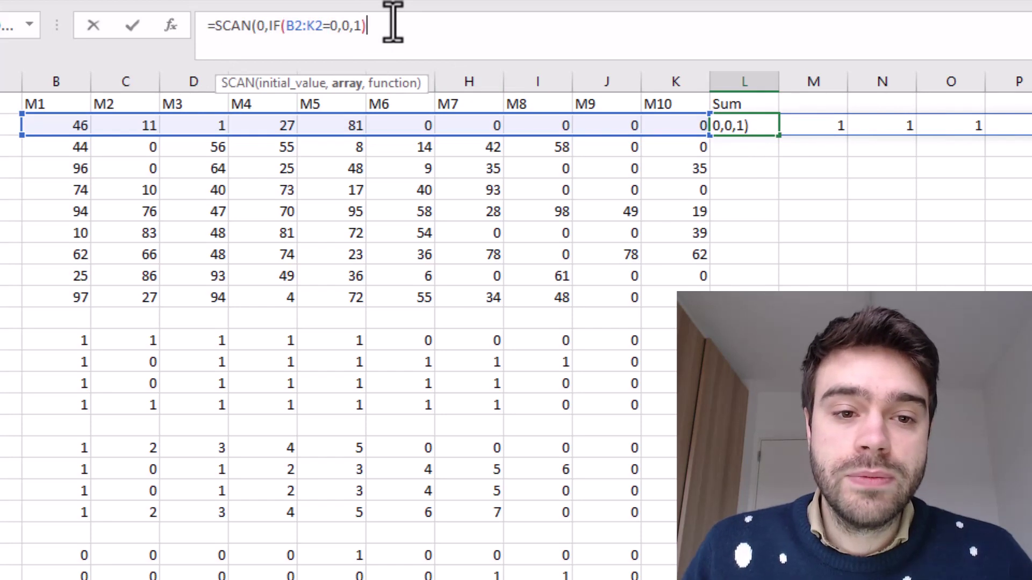
{"action": "type", "text": ","}
{"action": "type", "text": "LAMB"}
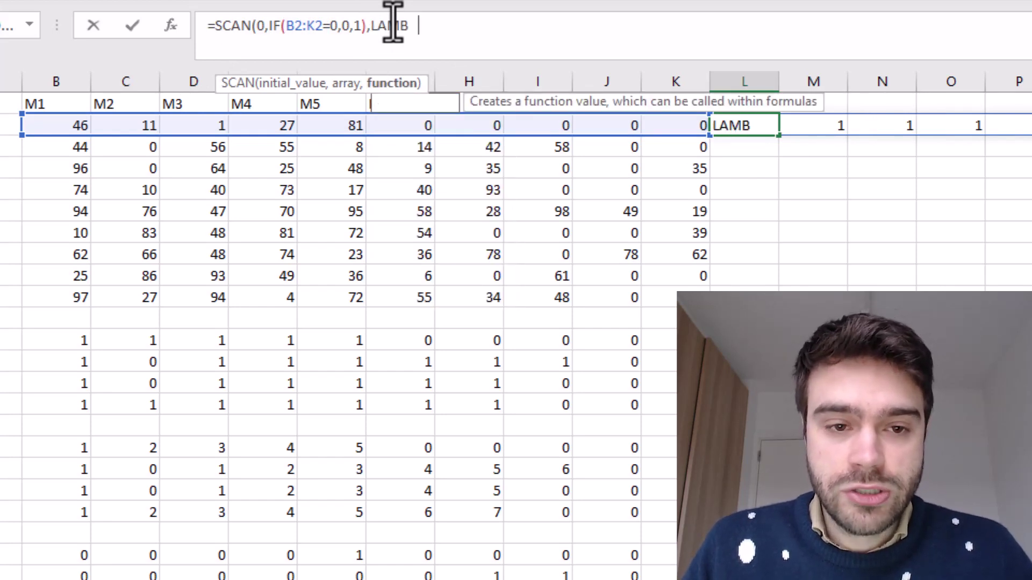
{"action": "type", "text": "DA("}
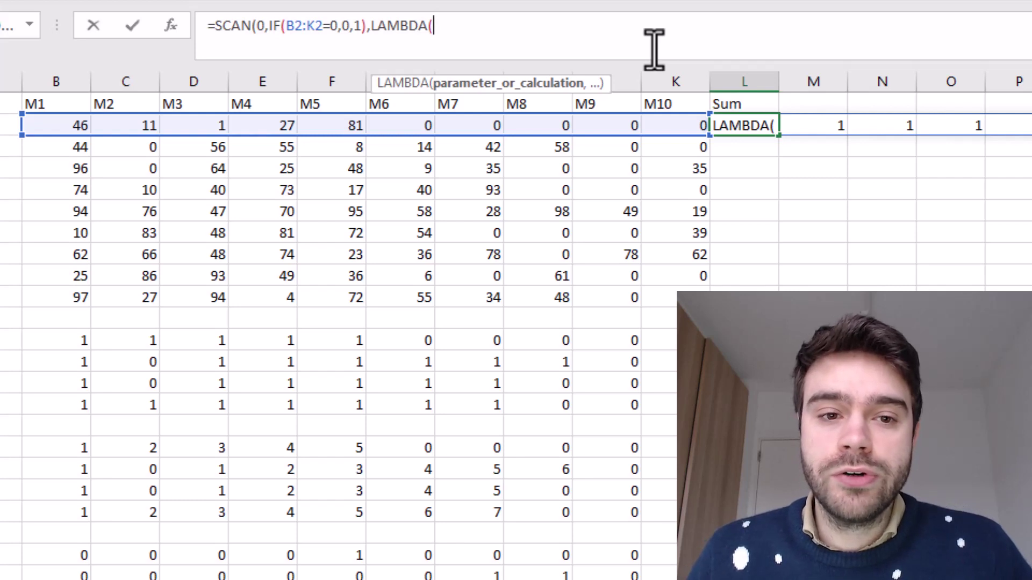
{"action": "type", "text": "a,"}
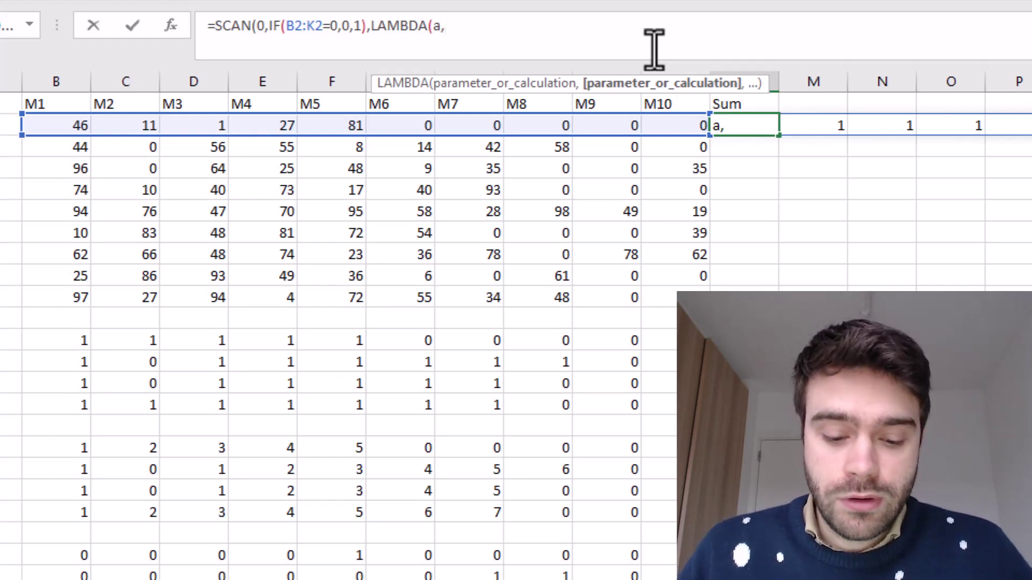
{"action": "type", "text": "b,"}
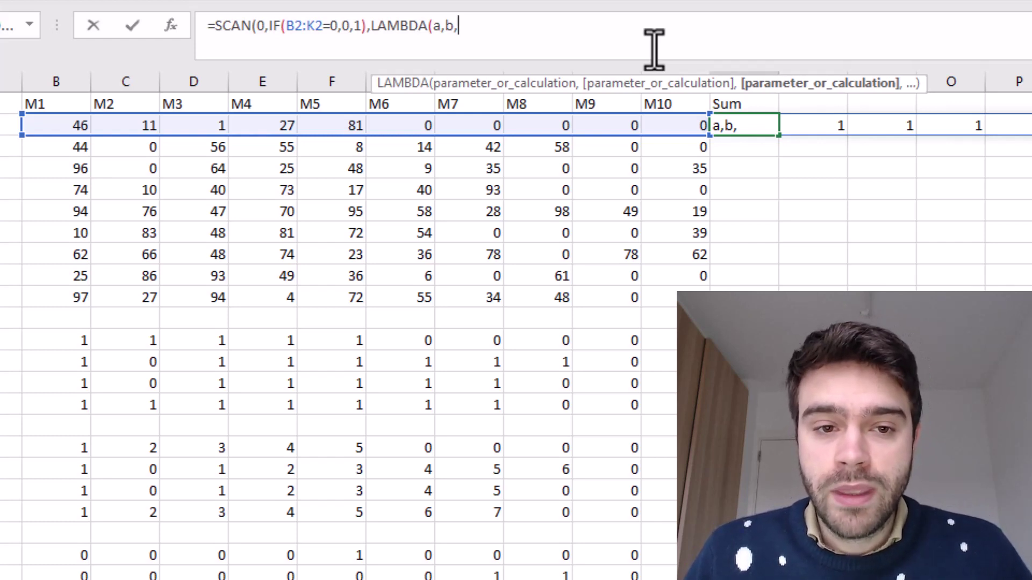
- Complete L2's LAMBDA with the calculation IF(b=0,0,a+b), close all brackets and enter the SCAN formula
{"action": "type", "text": "IF"}
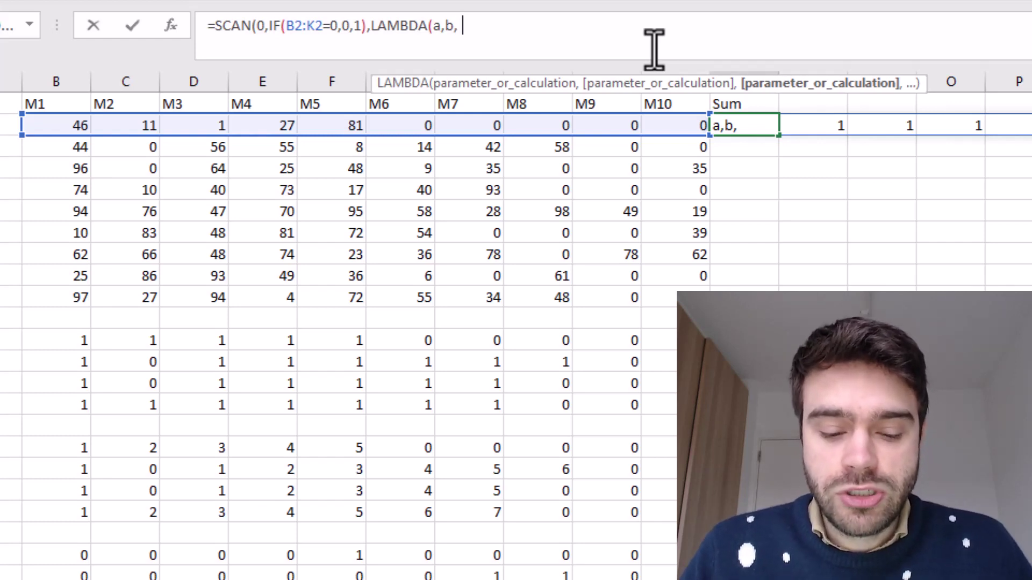
{"action": "type", "text": "("}
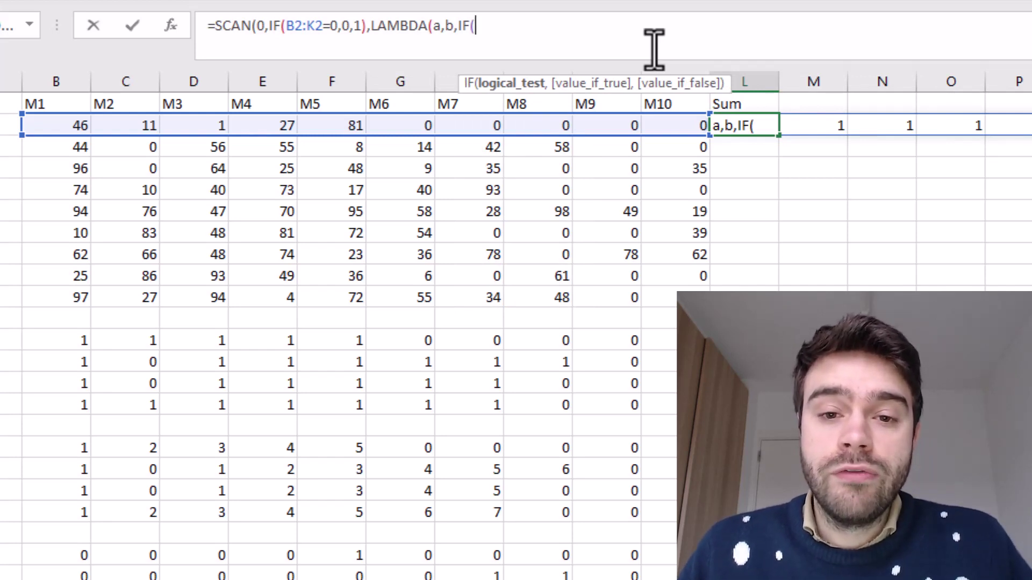
{"action": "type", "text": "b="}
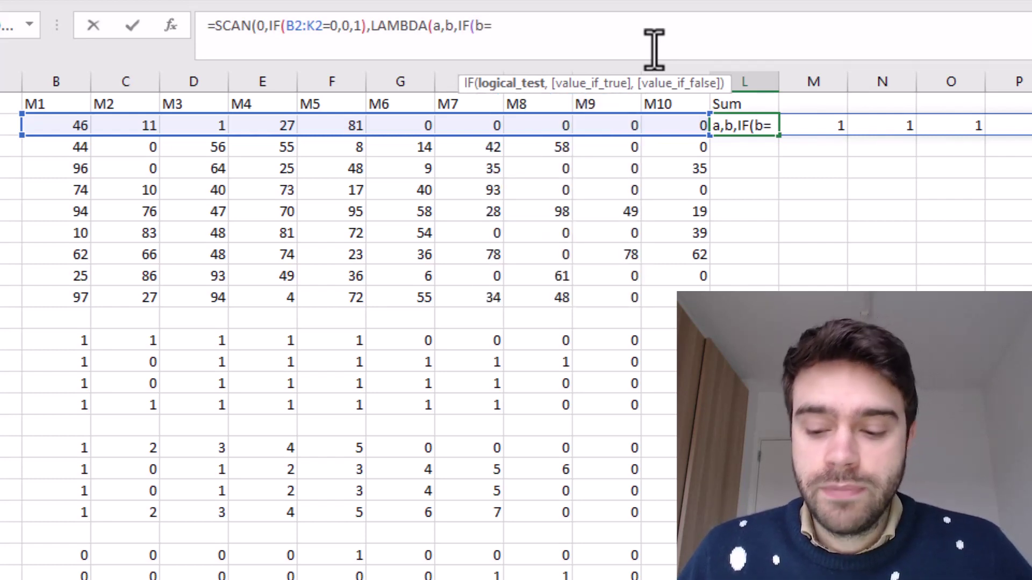
{"action": "key", "text": "BackSpace"}
{"action": "type", "text": "0,"}
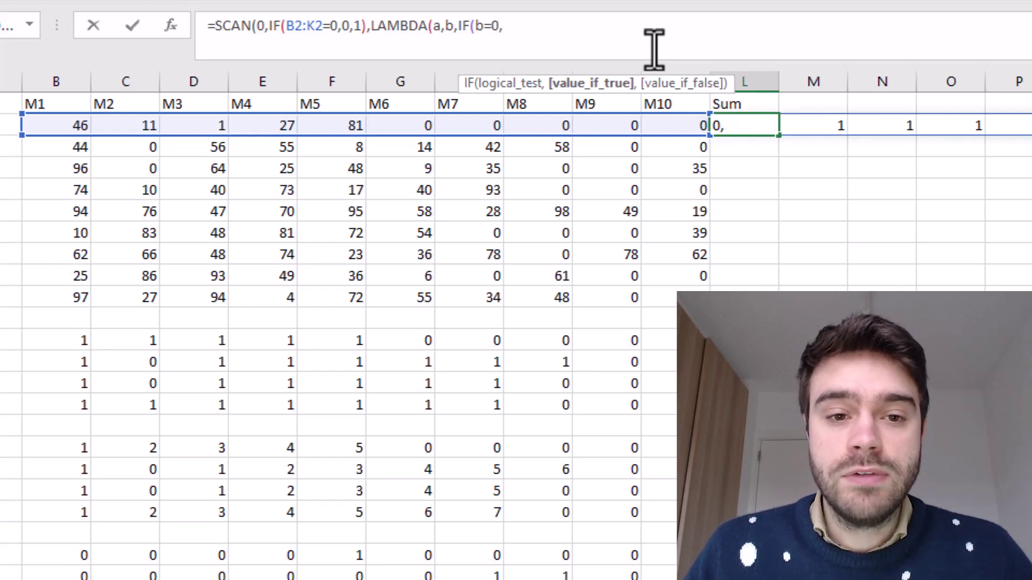
{"action": "type", "text": "0"}
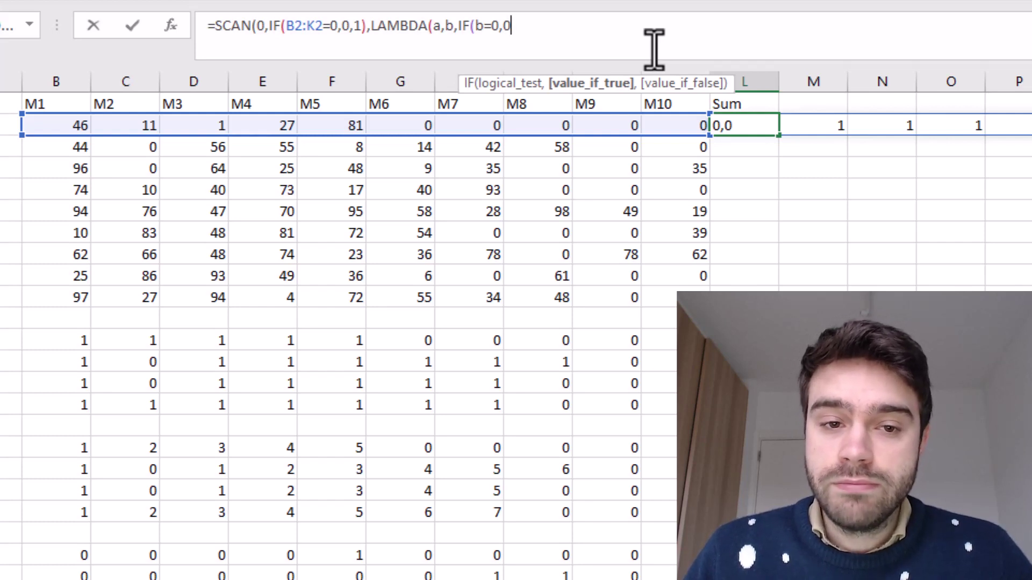
{"action": "type", "text": ","}
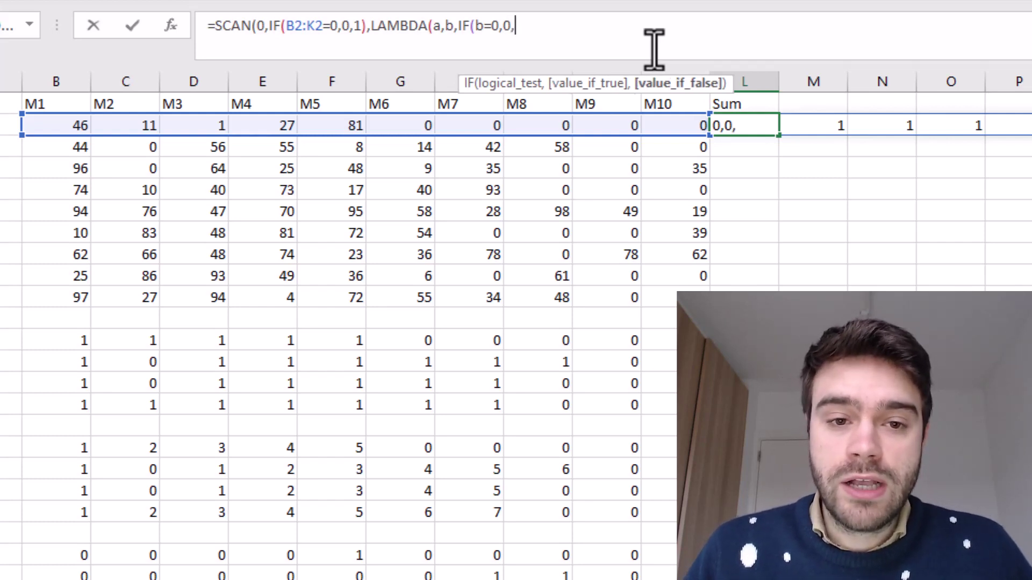
{"action": "type", "text": "a"}
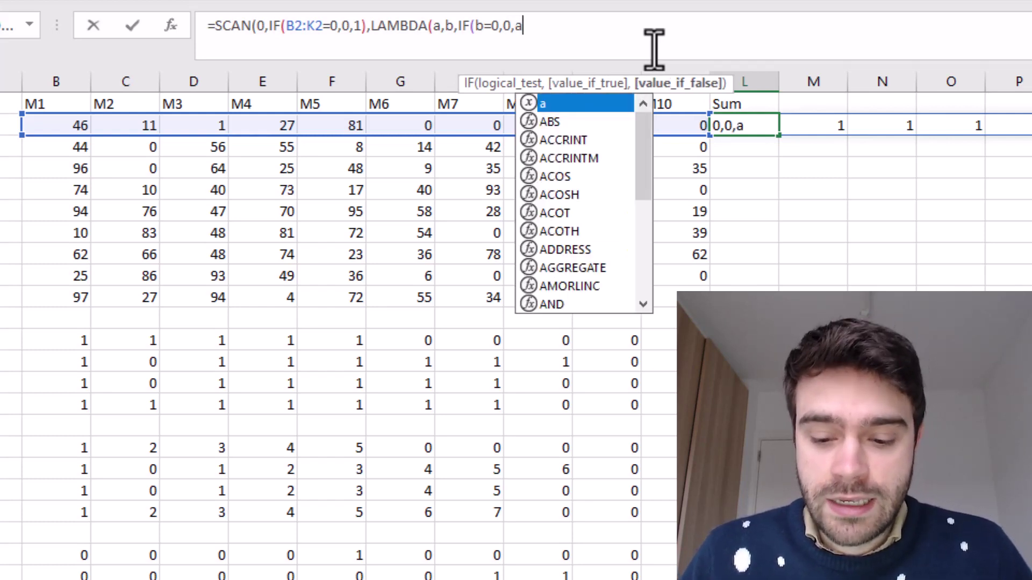
{"action": "type", "text": "+b"}
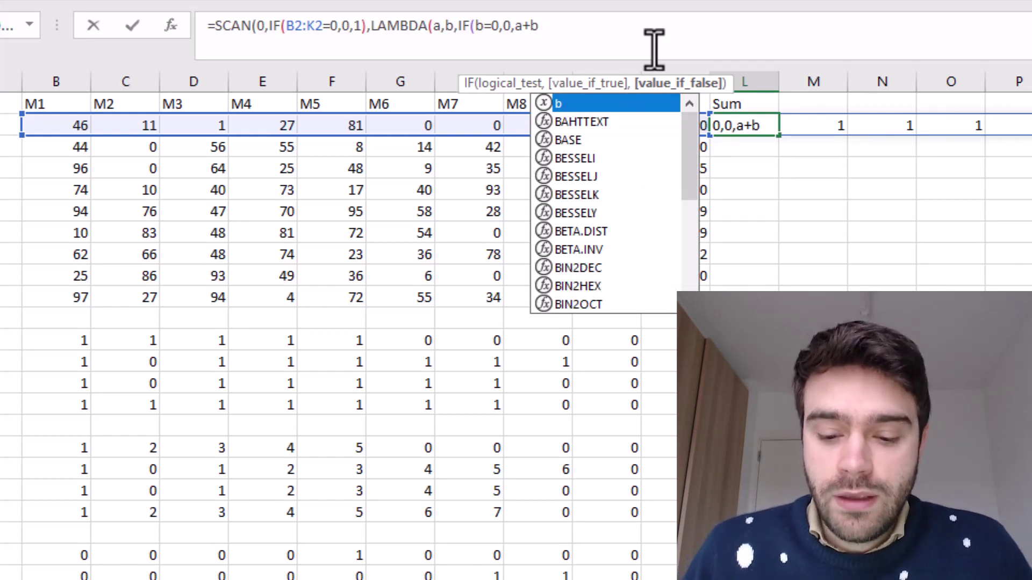
{"action": "key", "text": "Escape"}
{"action": "type", "text": ")))"}
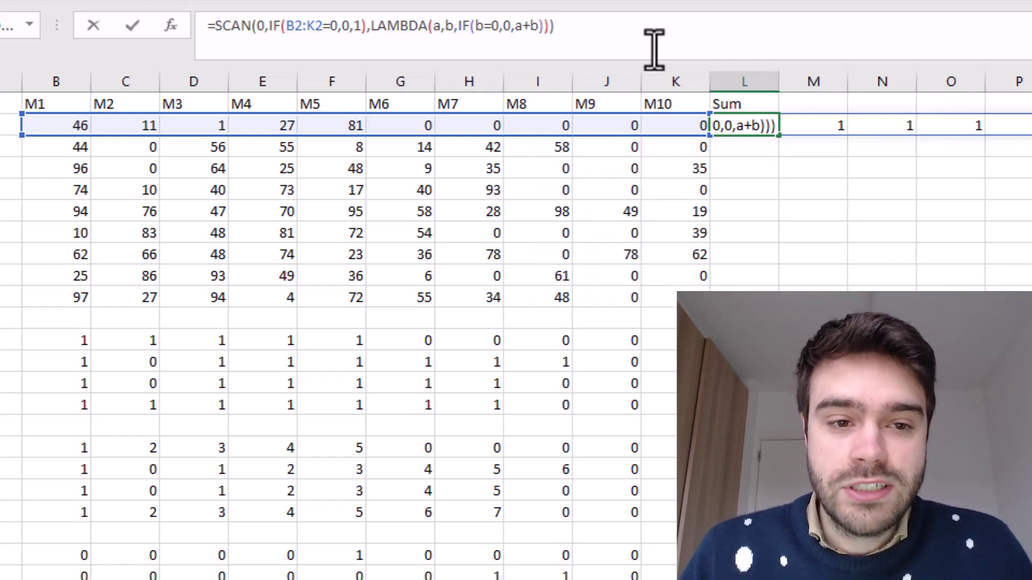
{"action": "key", "text": "Return"}
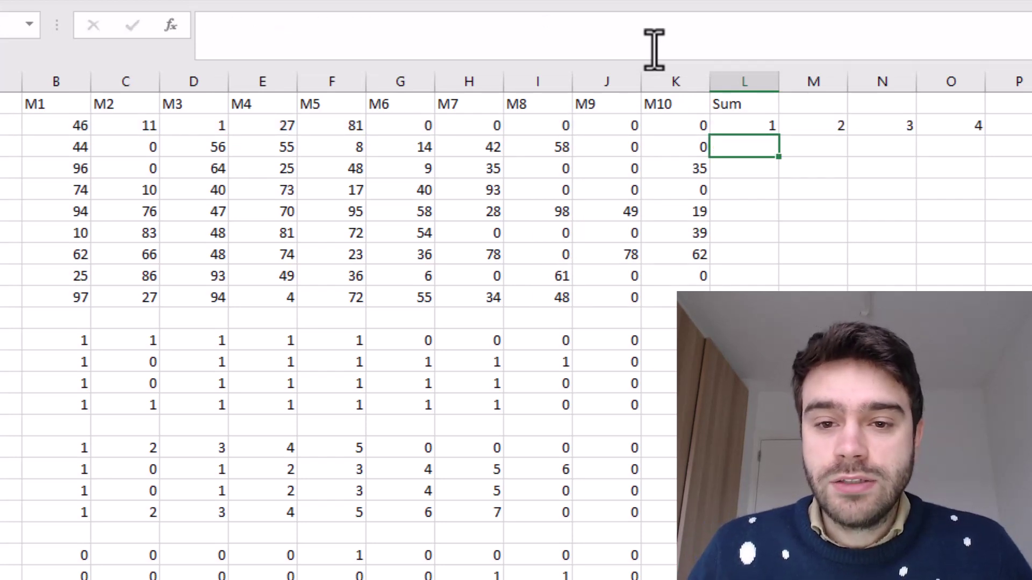
- Check the running counts spilled from L2, fill the SCAN formula down through L4 and check the row 3 counts
{"action": "left_click", "coordinate": [754, 129]}
{"action": "left_click", "coordinate": [822, 129]}
{"action": "left_click", "coordinate": [892, 129]}
{"action": "left_click", "coordinate": [957, 129]}
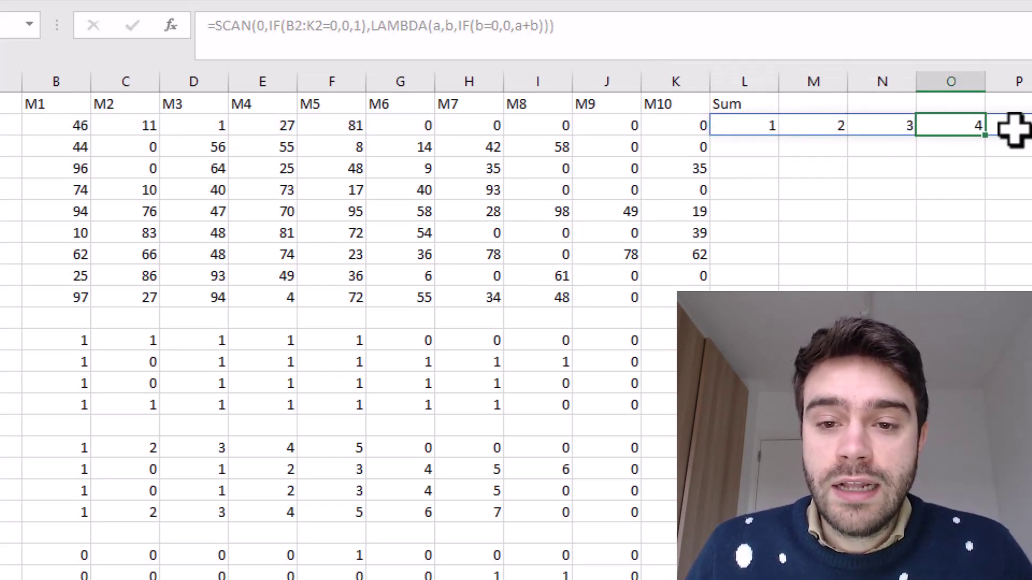
{"action": "left_click", "coordinate": [1016, 129]}
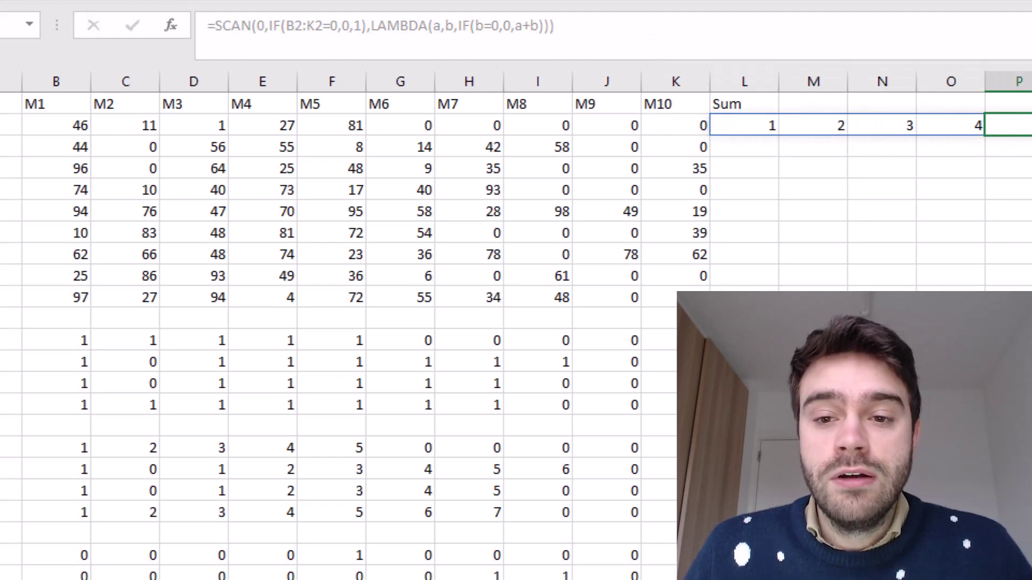
{"action": "left_click", "coordinate": [760, 131]}
{"action": "left_click_drag", "start_coordinate": [779, 135], "coordinate": [781, 176]}
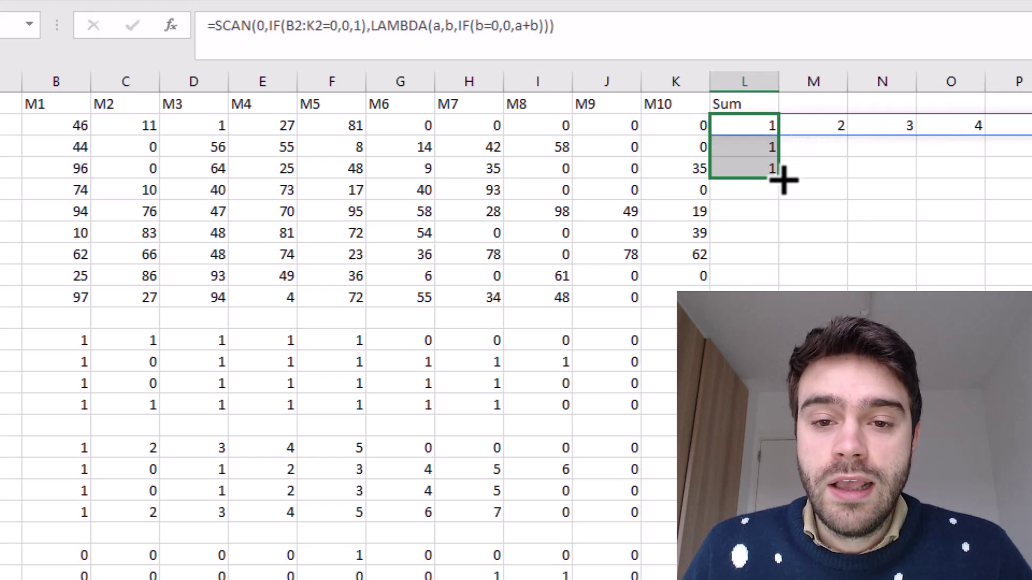
{"action": "left_click", "coordinate": [885, 239]}
{"action": "left_click", "coordinate": [824, 152]}
{"action": "left_click", "coordinate": [886, 144]}
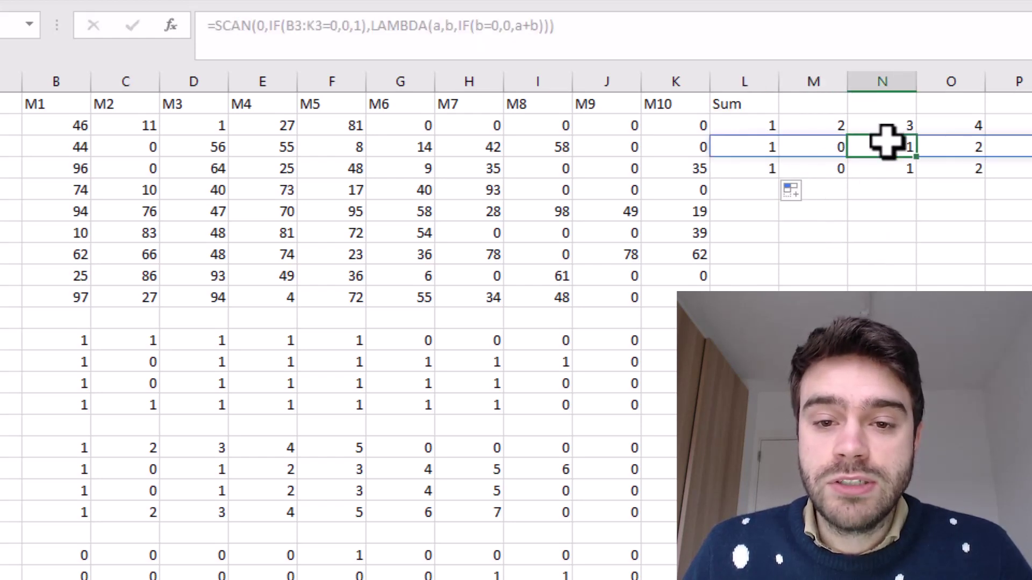
- Review the SCAN formula in L2 and examine the running counts it spills across L2:U2
{"action": "left_click", "coordinate": [752, 125]}
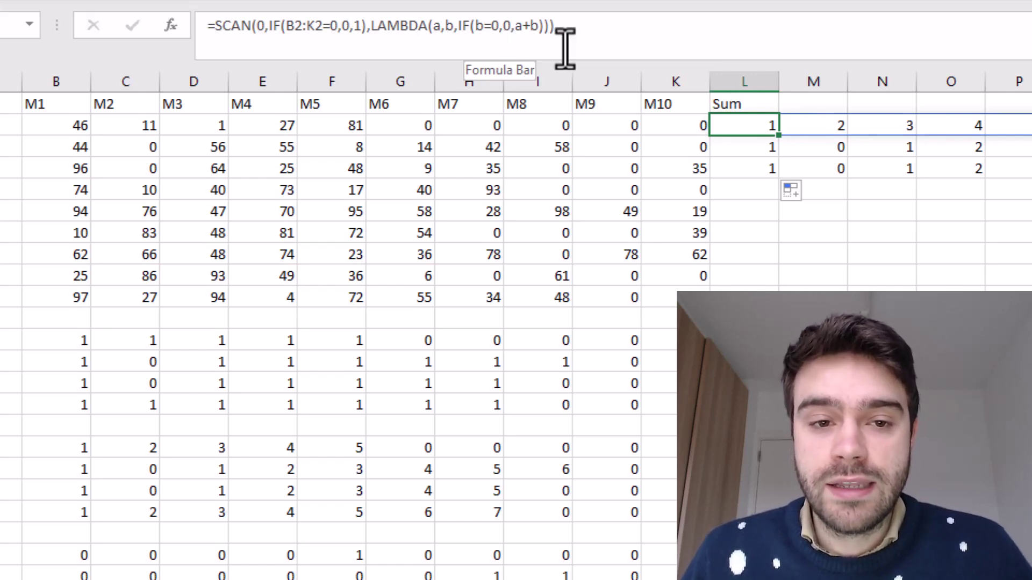
{"action": "left_click", "coordinate": [657, 48]}
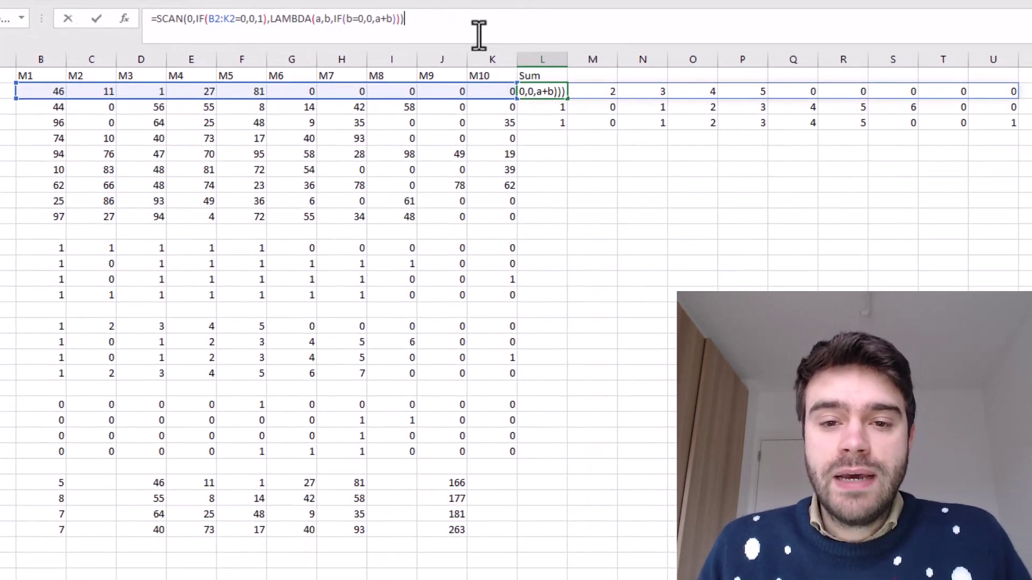
{"action": "key", "text": "Return"}
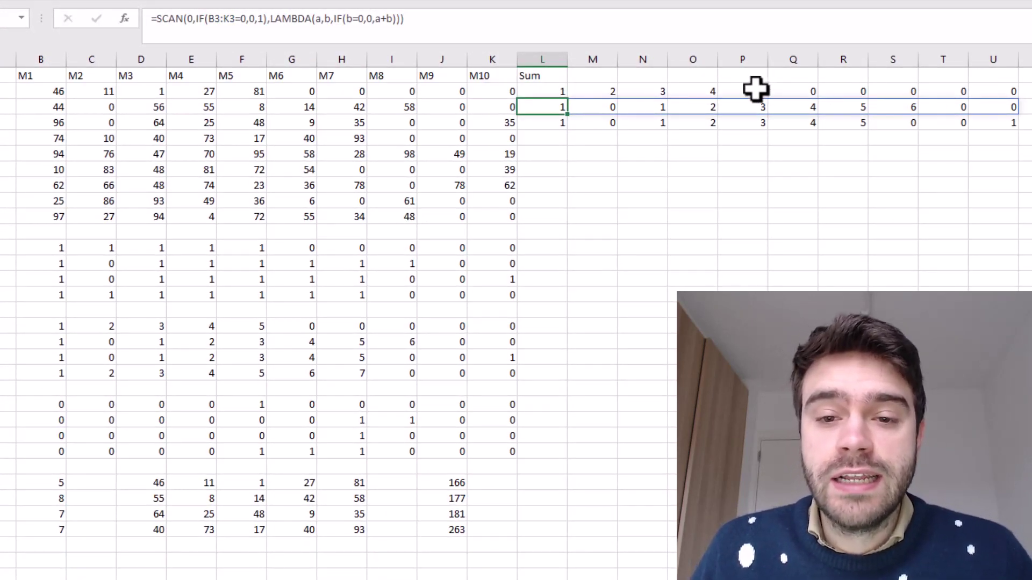
{"action": "left_click", "coordinate": [520, 92]}
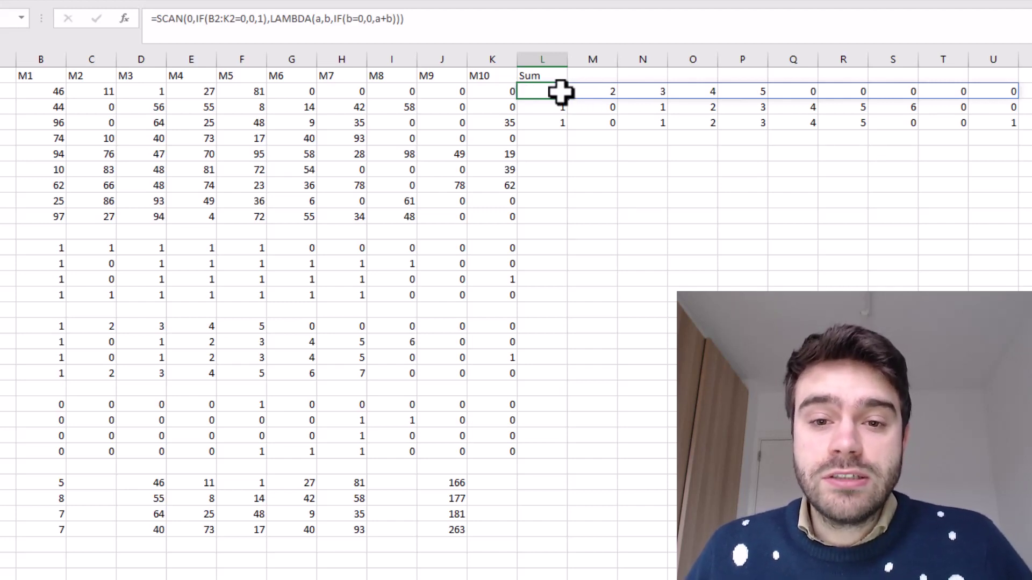
{"action": "left_click_drag", "start_coordinate": [560, 92], "coordinate": [691, 89]}
{"action": "left_click_drag", "start_coordinate": [912, 91], "coordinate": [1020, 88]}
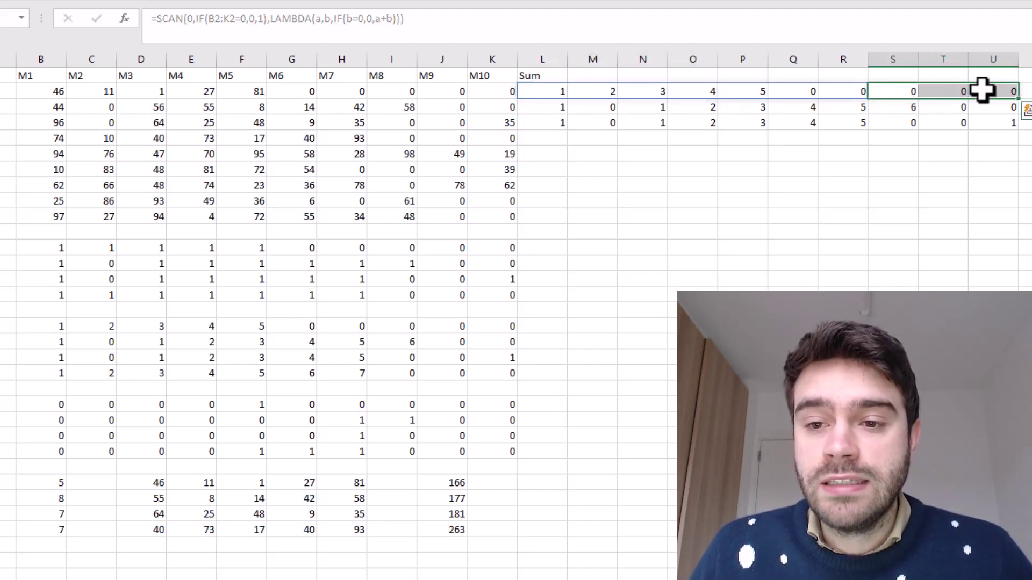
{"action": "left_click", "coordinate": [982, 90]}
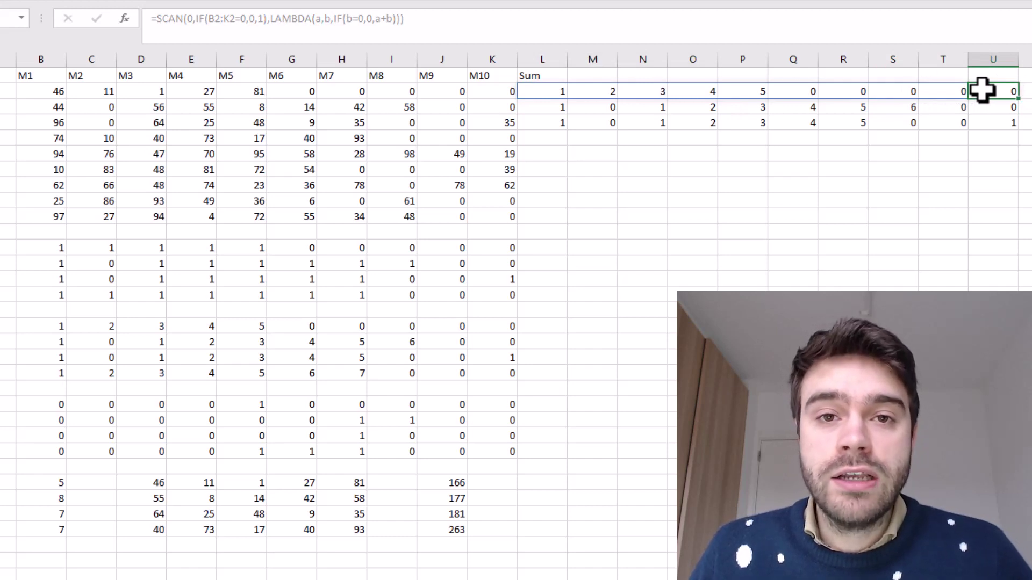
{"action": "left_click", "coordinate": [704, 90]}
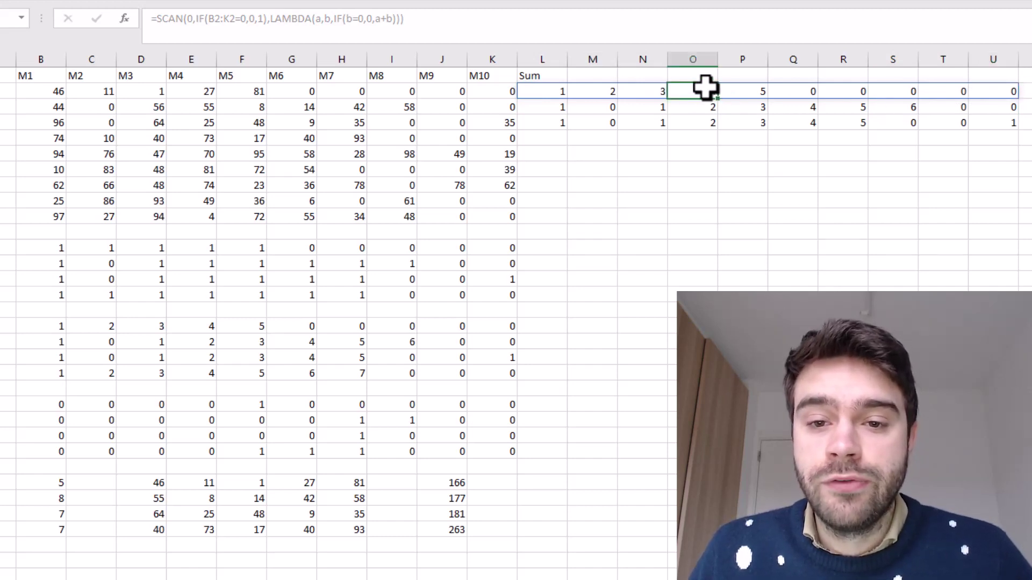
{"action": "left_click", "coordinate": [989, 90]}
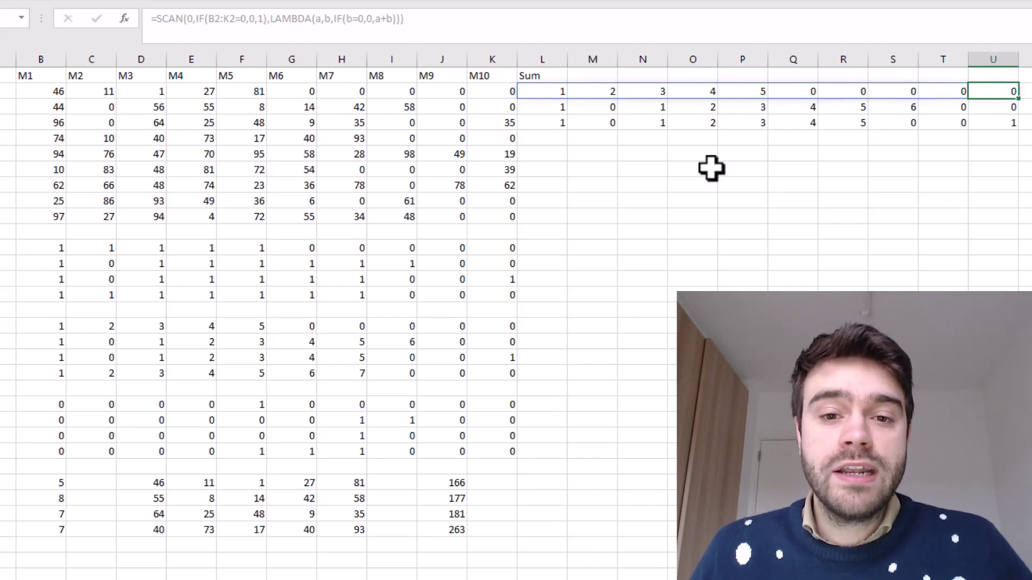
- Wrap L2's SCAN formula in an IF that returns 1 where the running count is >=5 and 0 otherwise
{"action": "left_click", "coordinate": [538, 92]}
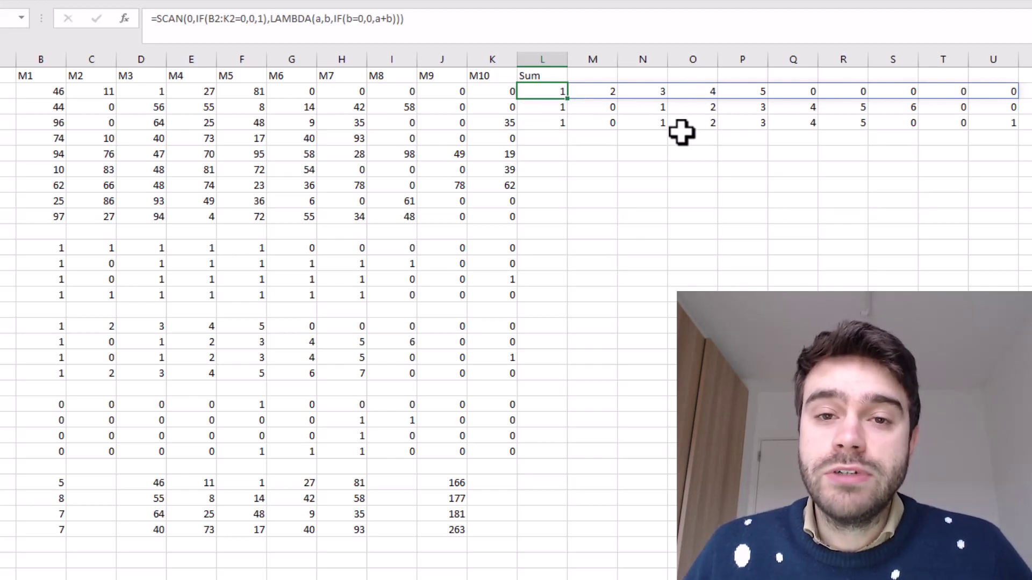
{"action": "left_click", "coordinate": [158, 19]}
{"action": "type", "text": "IF("}
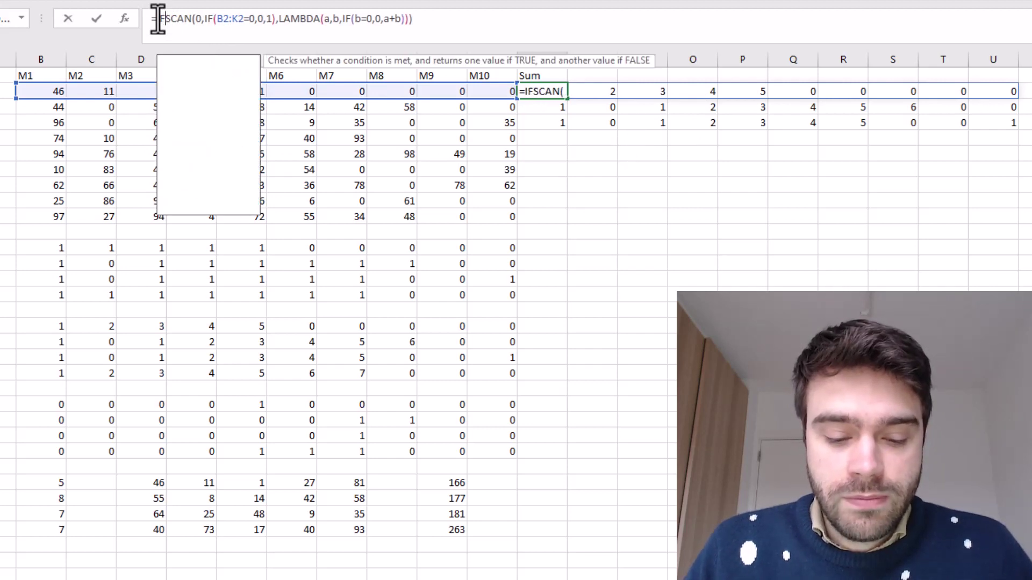
{"action": "left_click", "coordinate": [451, 21]}
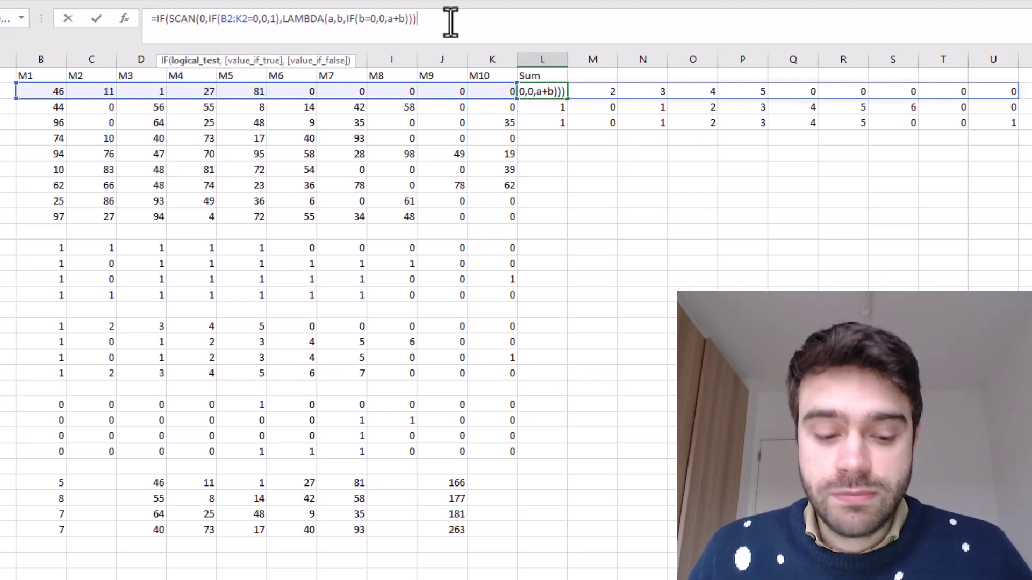
{"action": "type", "text": ">="}
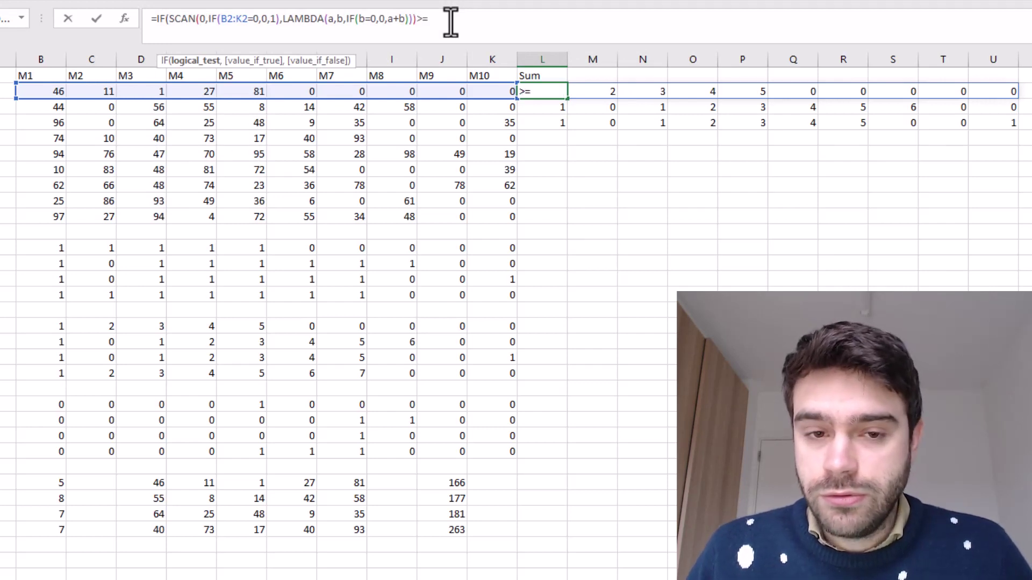
{"action": "type", "text": "5,1,0"}
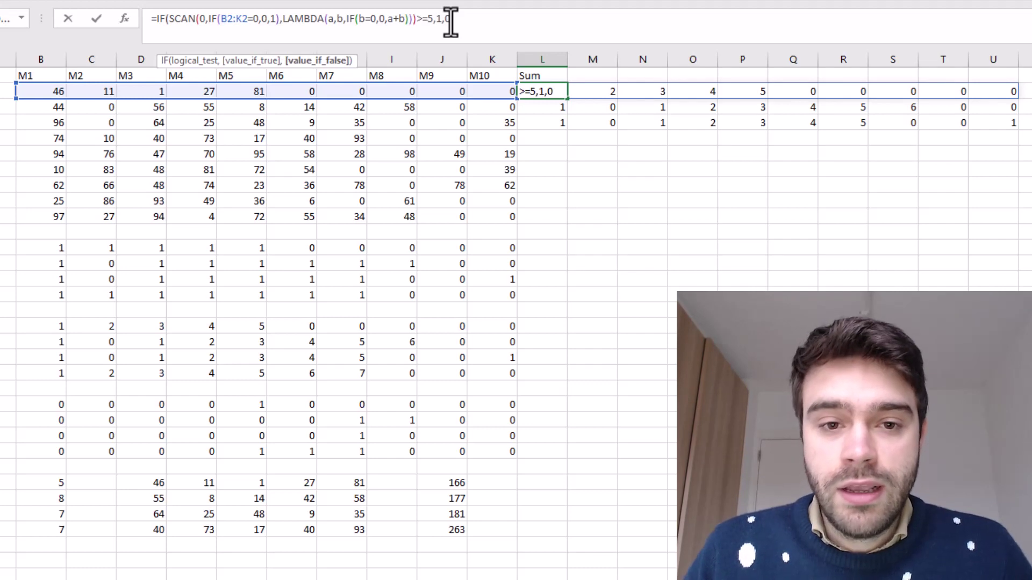
{"action": "type", "text": ")"}
{"action": "key", "text": "Return"}
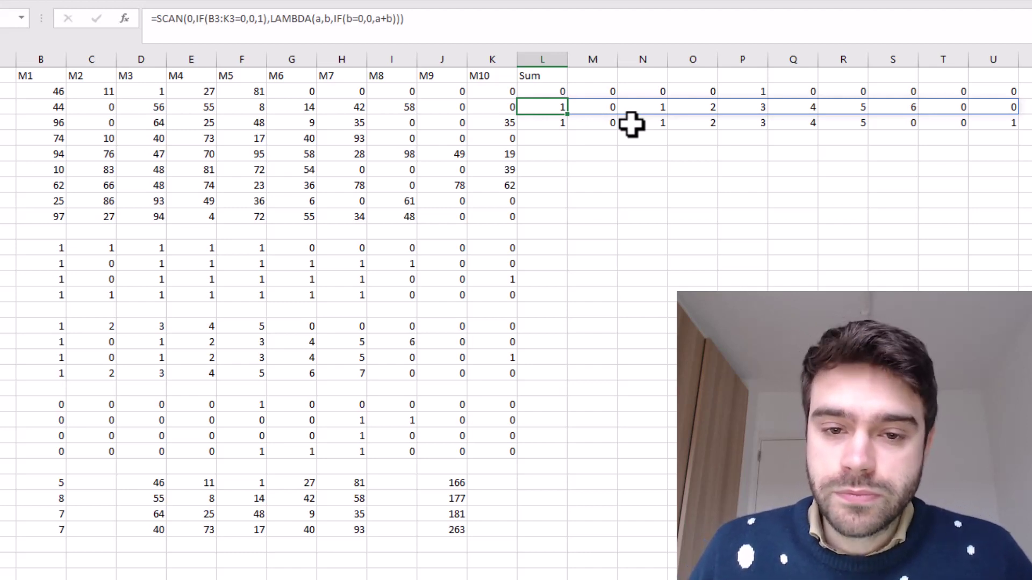
- Wrap L2's IF formula in a LET function that assigns the whole IF expression to the name seq
{"action": "left_click", "coordinate": [562, 92]}
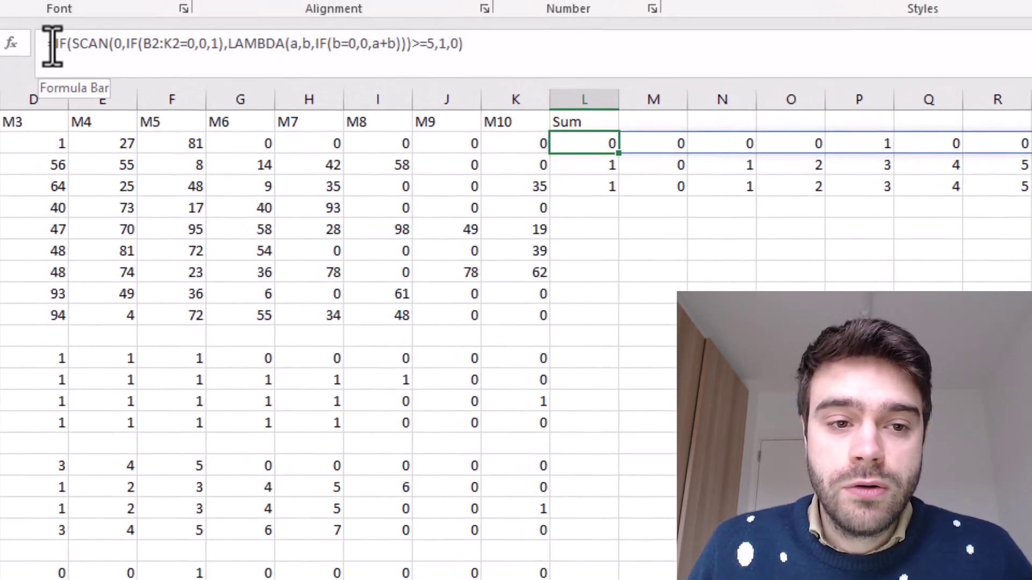
{"action": "left_click", "coordinate": [156, 19]}
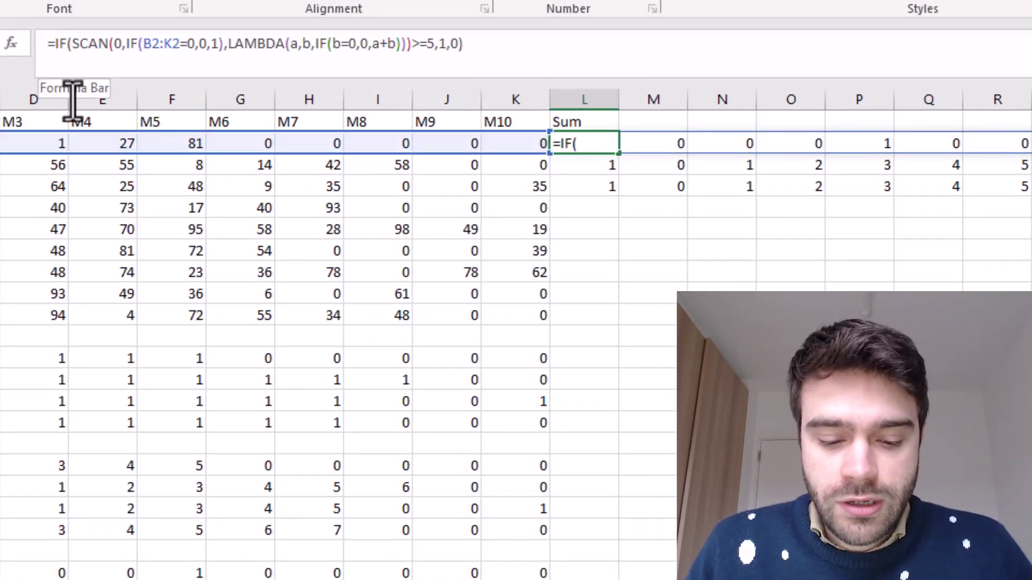
{"action": "type", "text": "LET("}
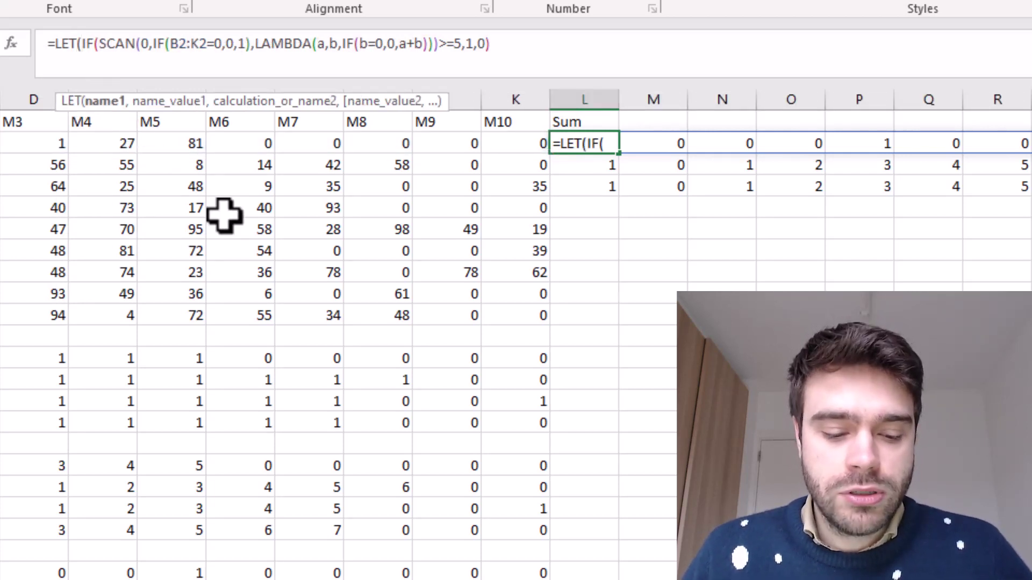
{"action": "type", "text": "seq"}
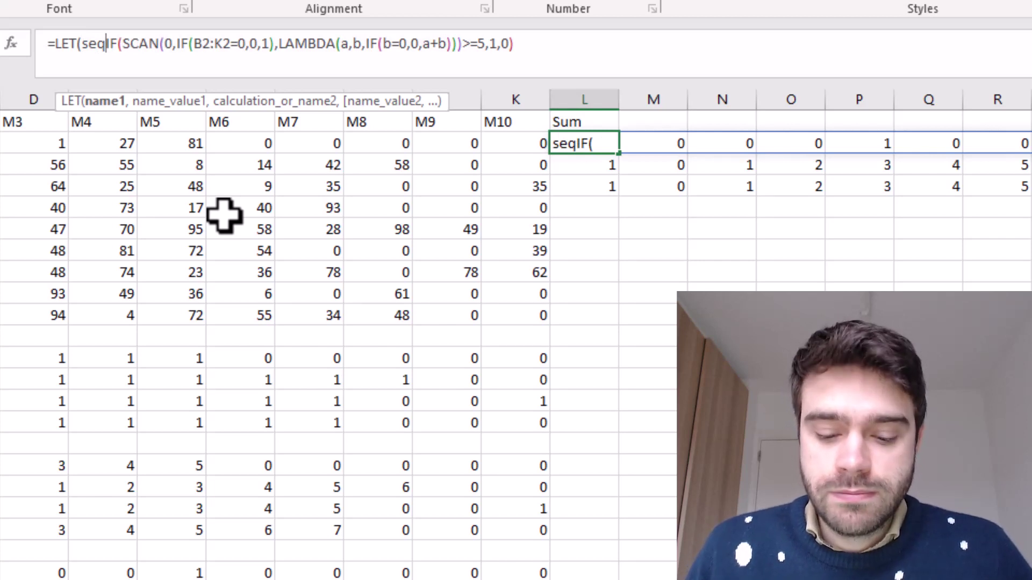
{"action": "type", "text": ","}
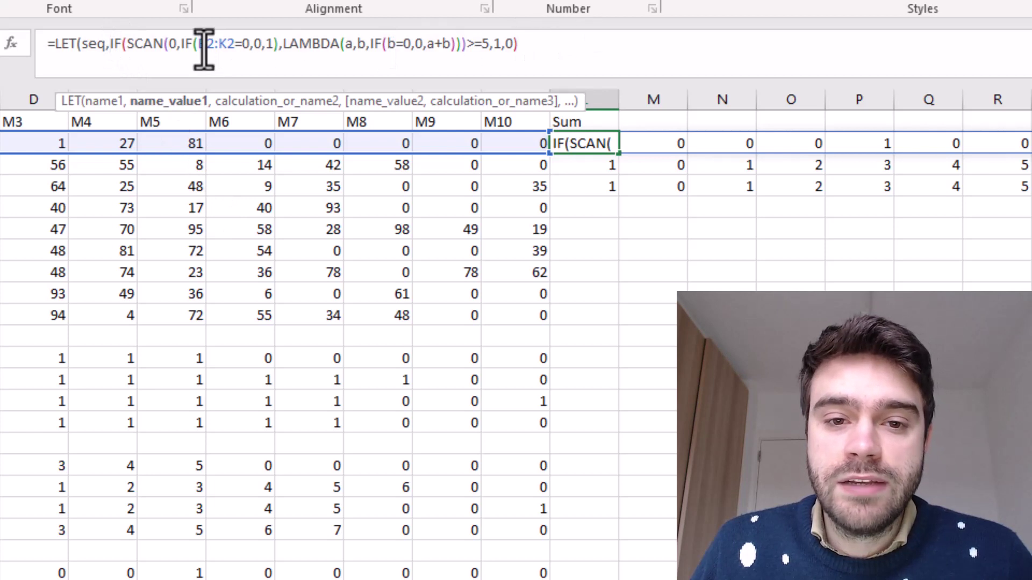
{"action": "left_click", "coordinate": [538, 45]}
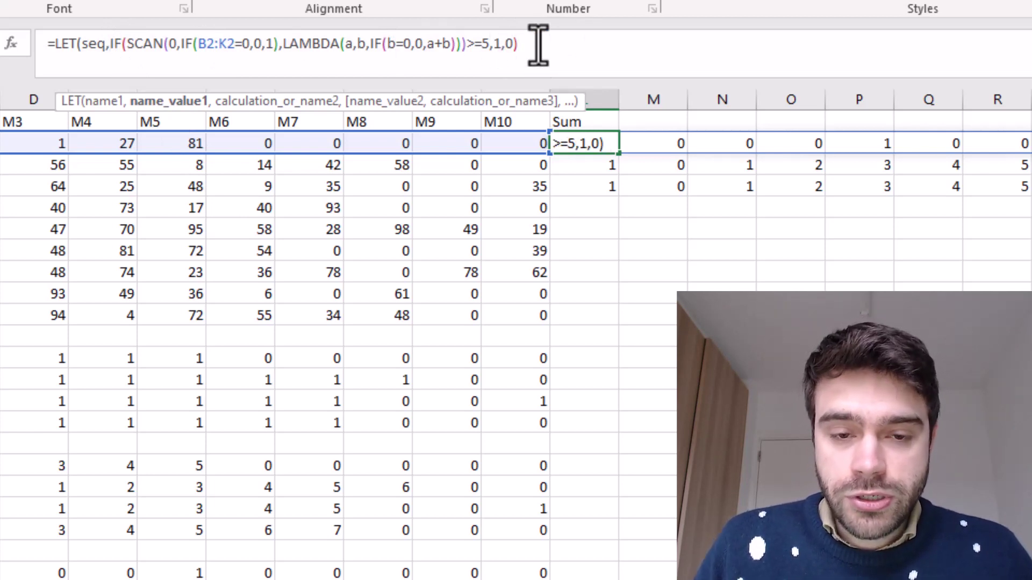
{"action": "type", "text": ","}
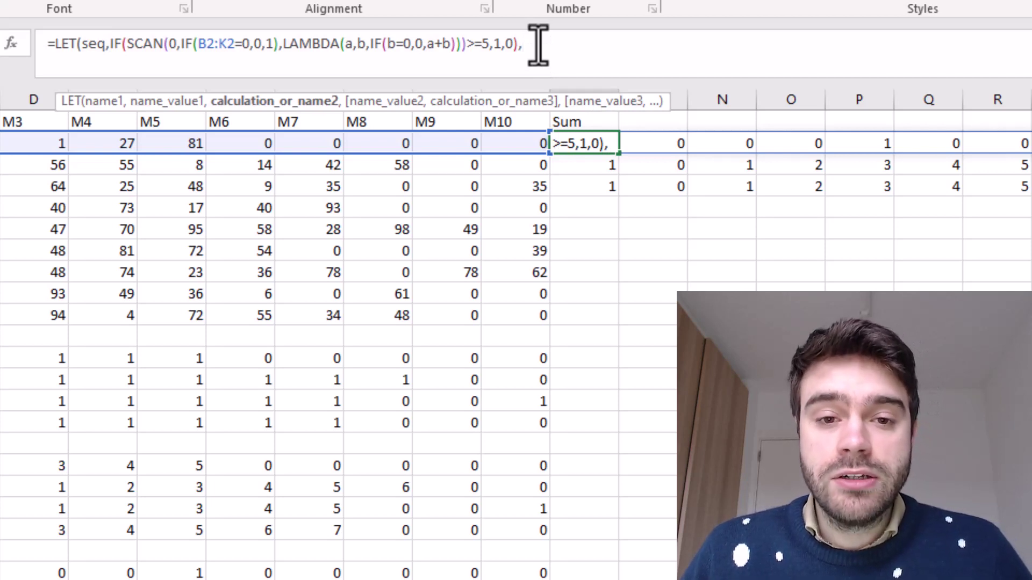
- Add seq on a new line as the LET calculation in L2, close the bracket and enter the formula
{"action": "key", "text": "alt+Return"}
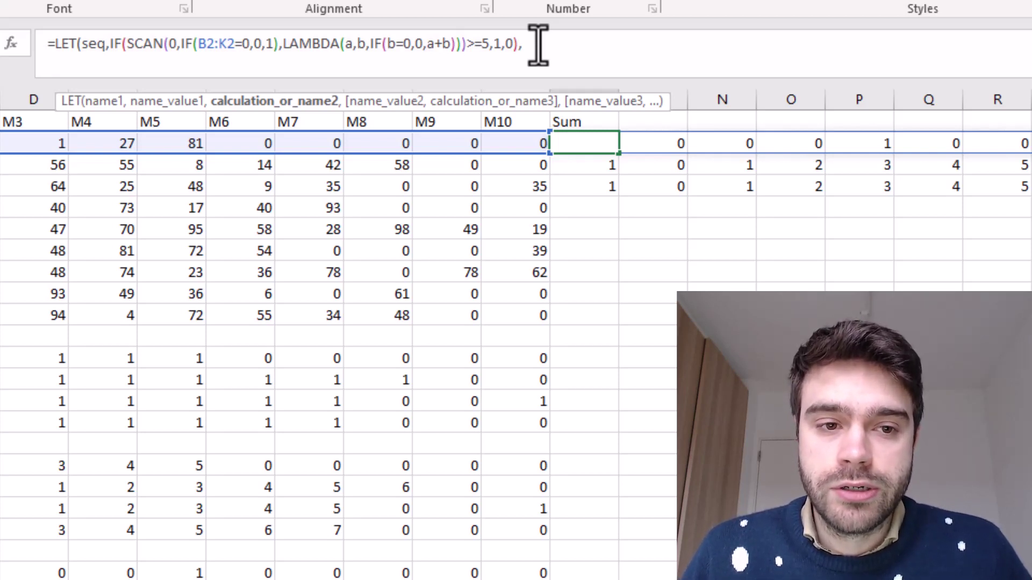
{"action": "type", "text": "seq"}
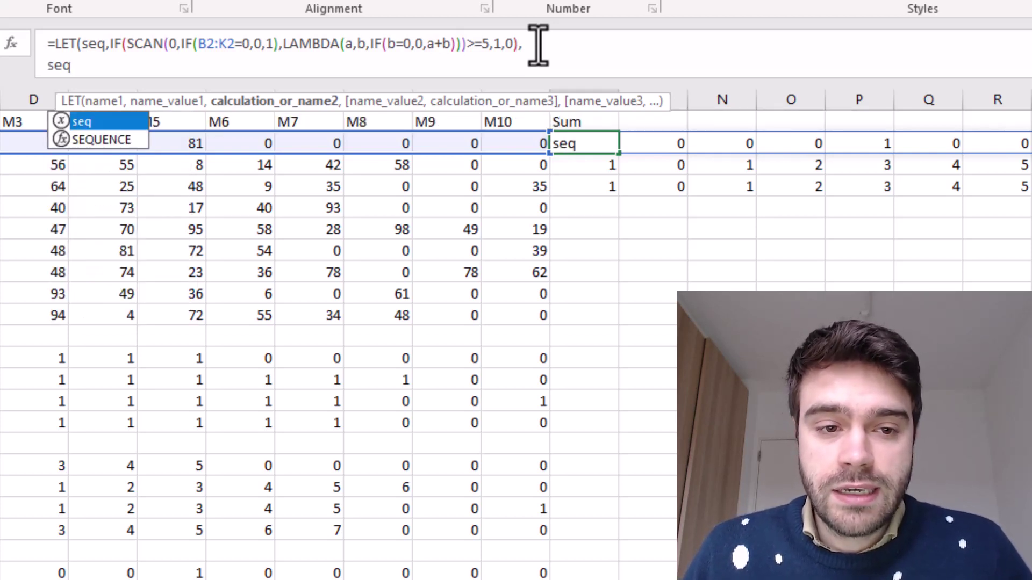
{"action": "type", "text": ")"}
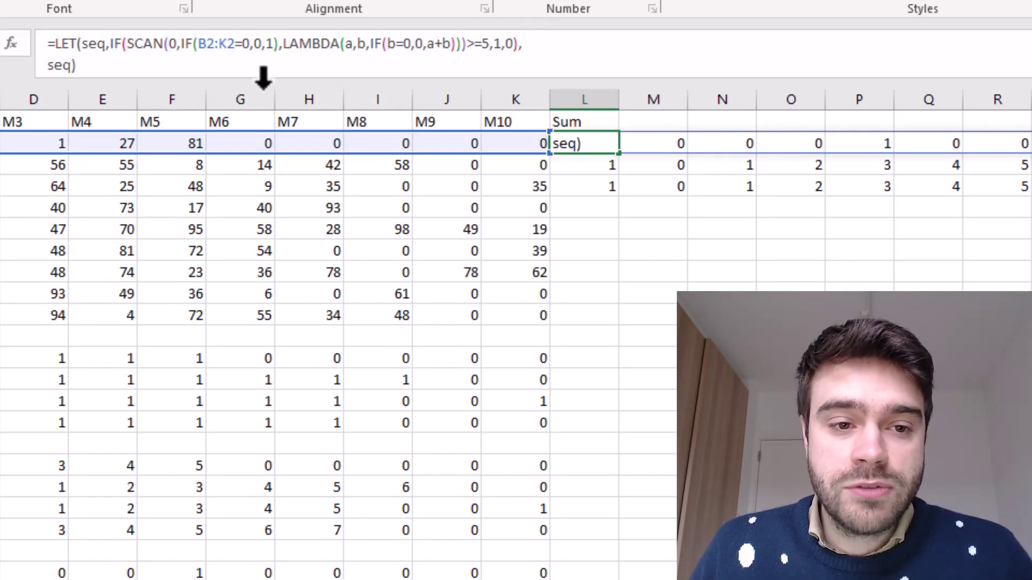
{"action": "double_click", "coordinate": [54, 65]}
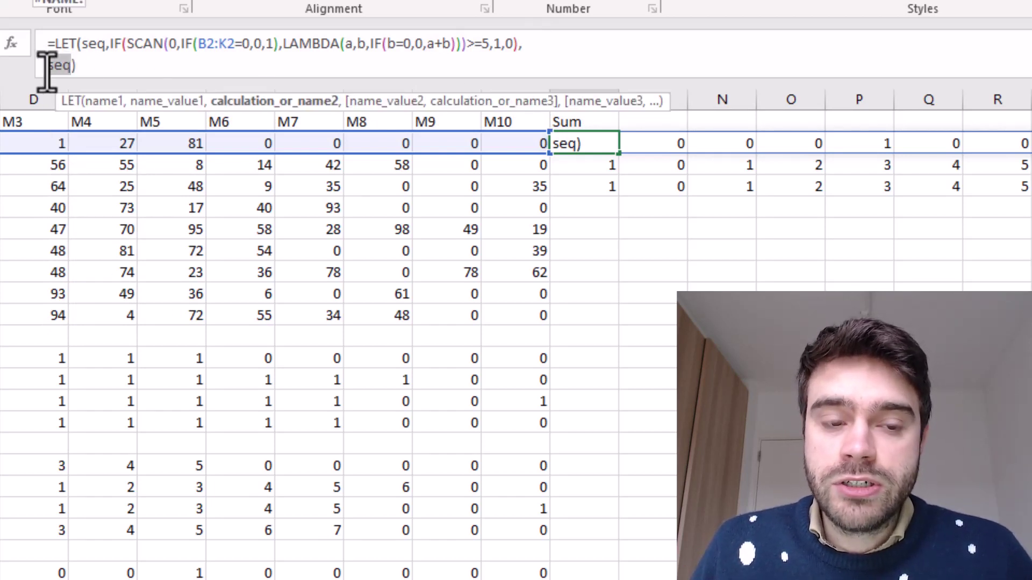
{"action": "double_click", "coordinate": [88, 44]}
{"action": "left_click_drag", "start_coordinate": [111, 44], "coordinate": [555, 40]}
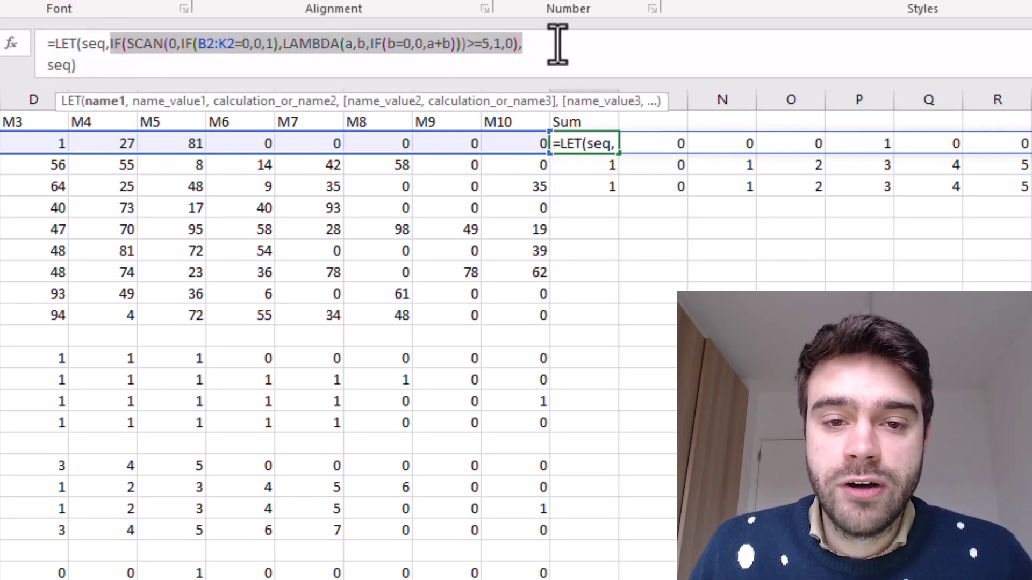
{"action": "left_click", "coordinate": [545, 59]}
{"action": "key", "text": "Return"}
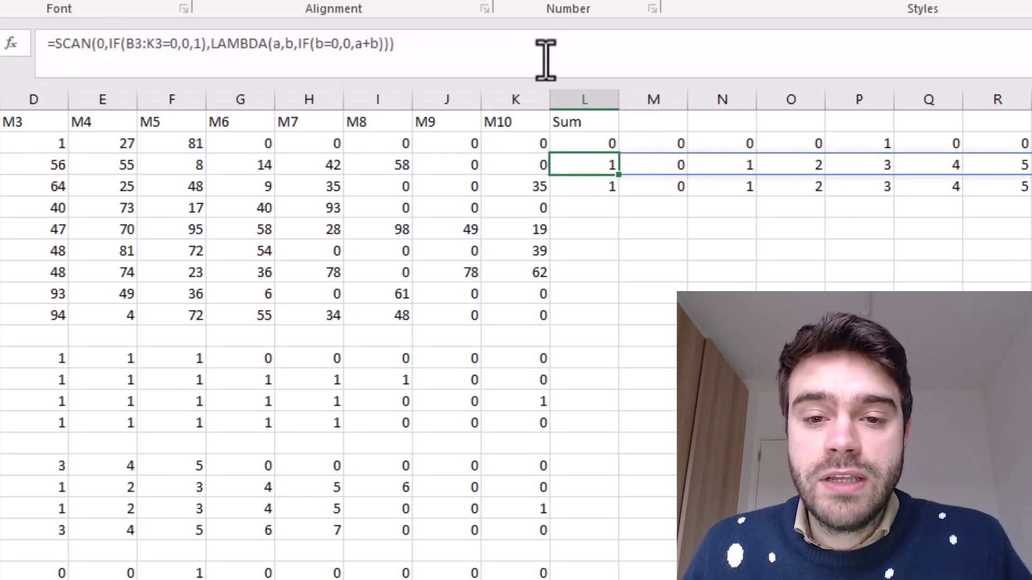
- In L2's LET calculation, start an XMATCH with lookup value 1 and the existing seq as its lookup array
{"action": "left_click", "coordinate": [589, 144]}
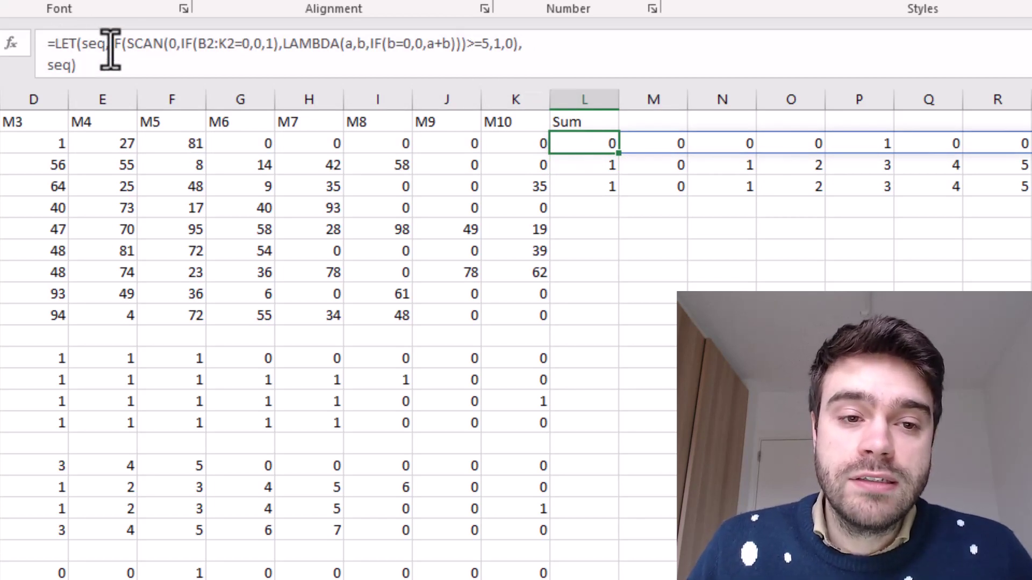
{"action": "left_click_drag", "start_coordinate": [112, 43], "coordinate": [517, 50]}
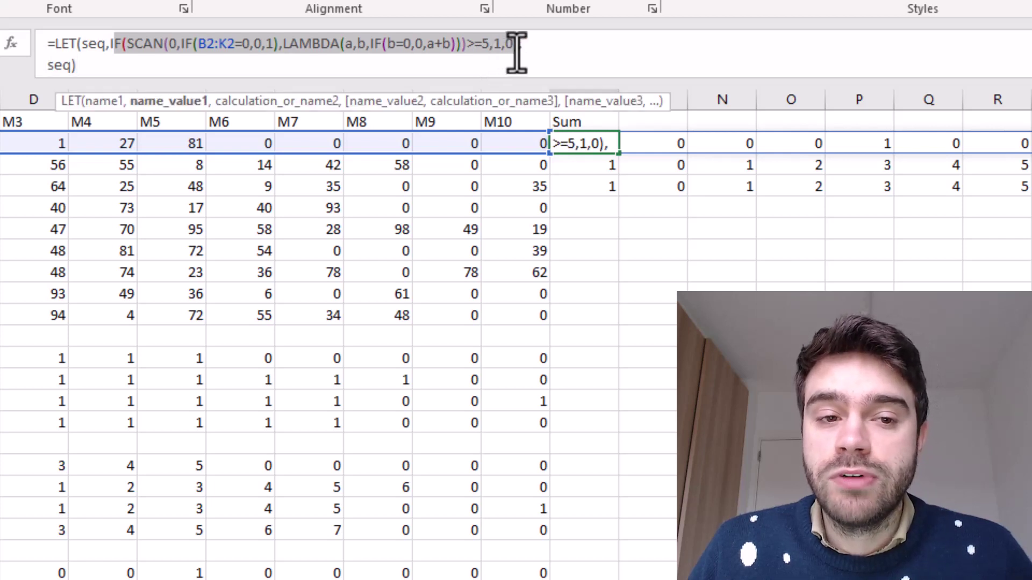
{"action": "left_click", "coordinate": [48, 65]}
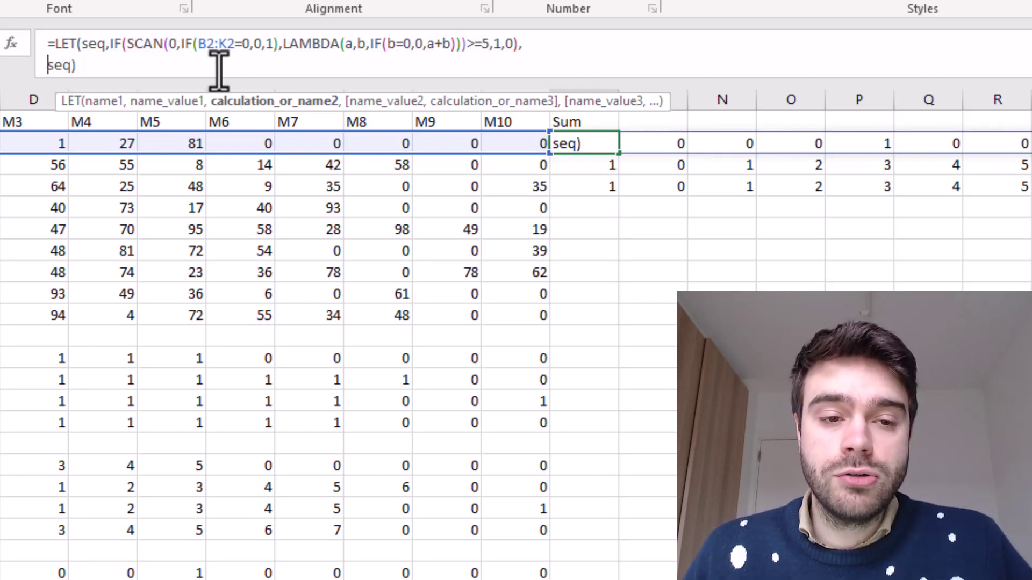
{"action": "type", "text": "XMATCH("}
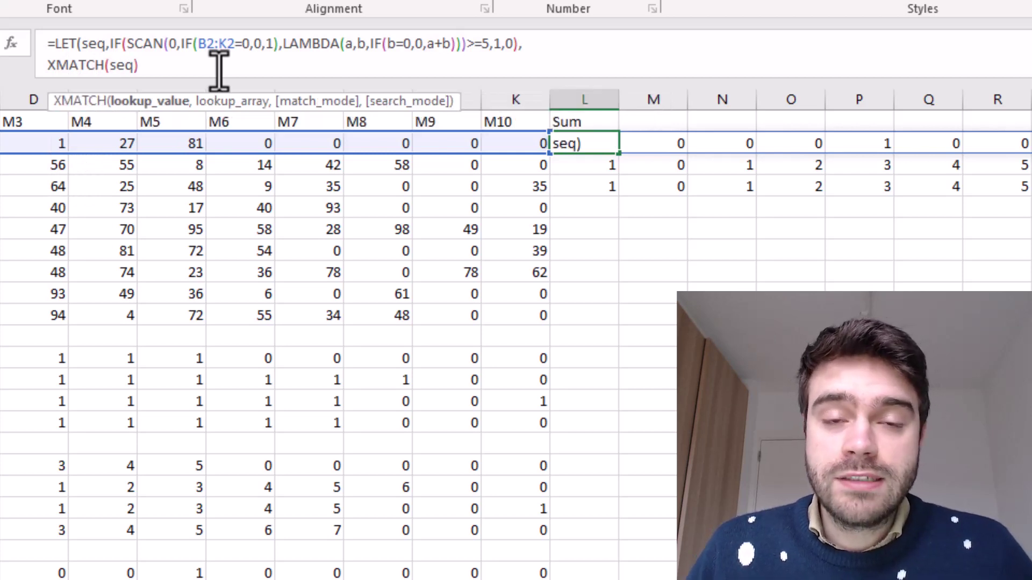
{"action": "type", "text": "1"}
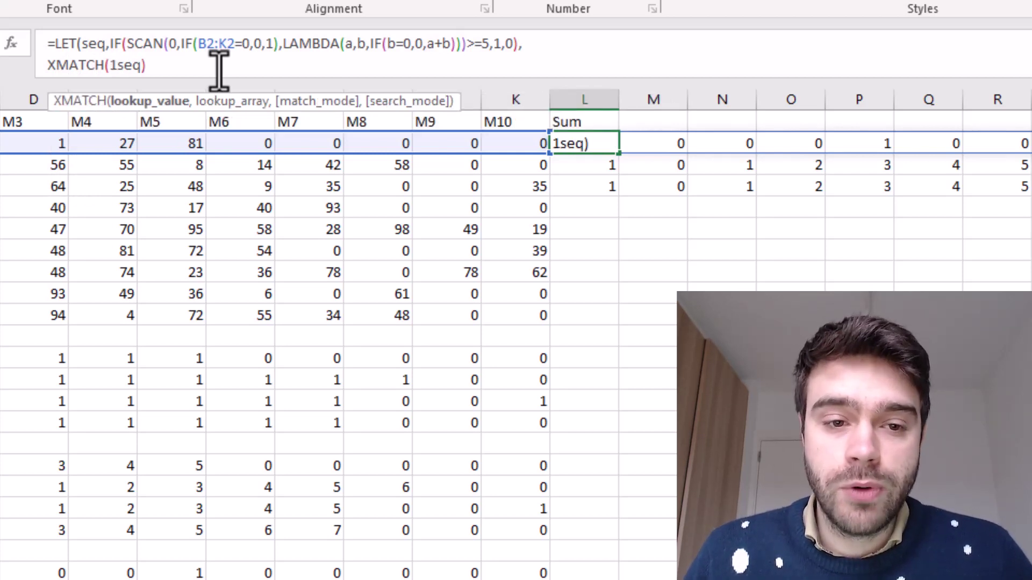
{"action": "type", "text": ","}
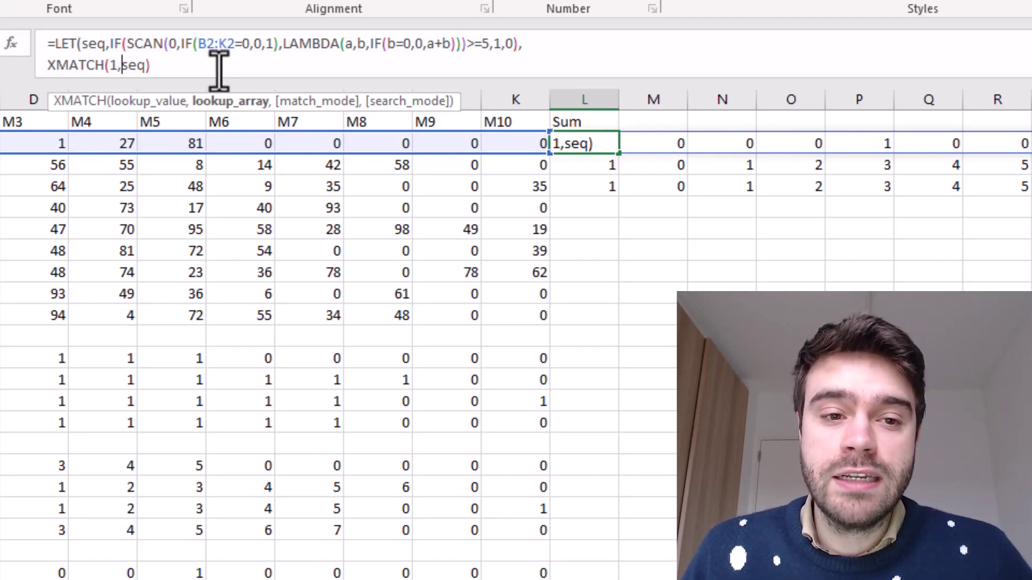
- Set L2's XMATCH to match mode 0 (exact) and search mode -1 (last-to-first), close LET and enter the formula
{"action": "left_click", "coordinate": [151, 74]}
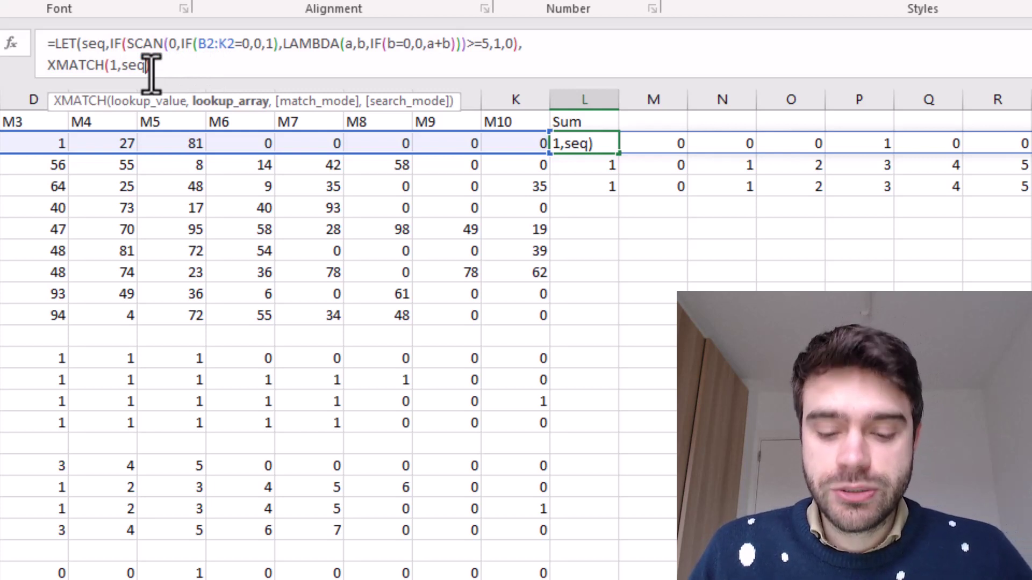
{"action": "type", "text": ","}
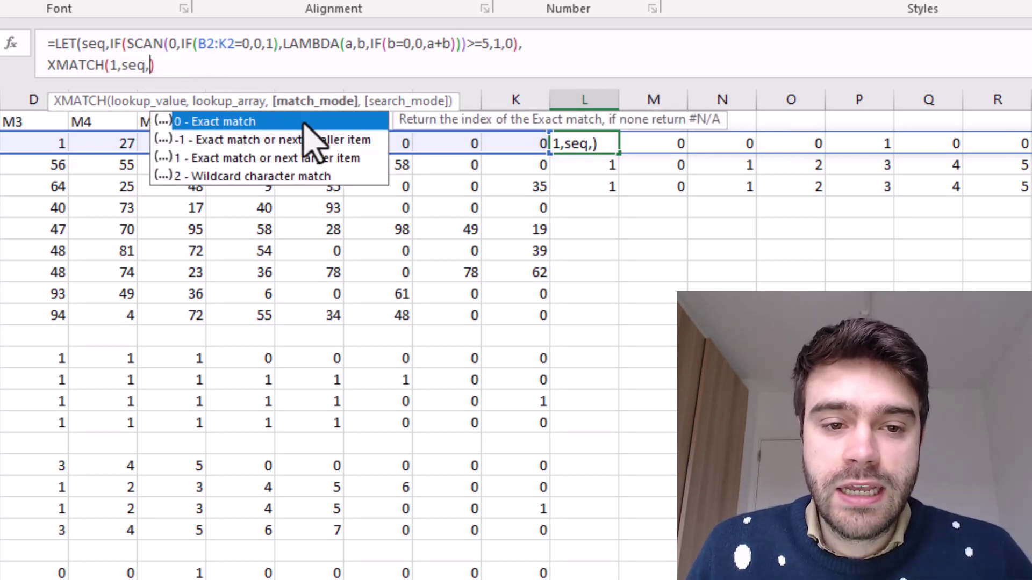
{"action": "type", "text": "0"}
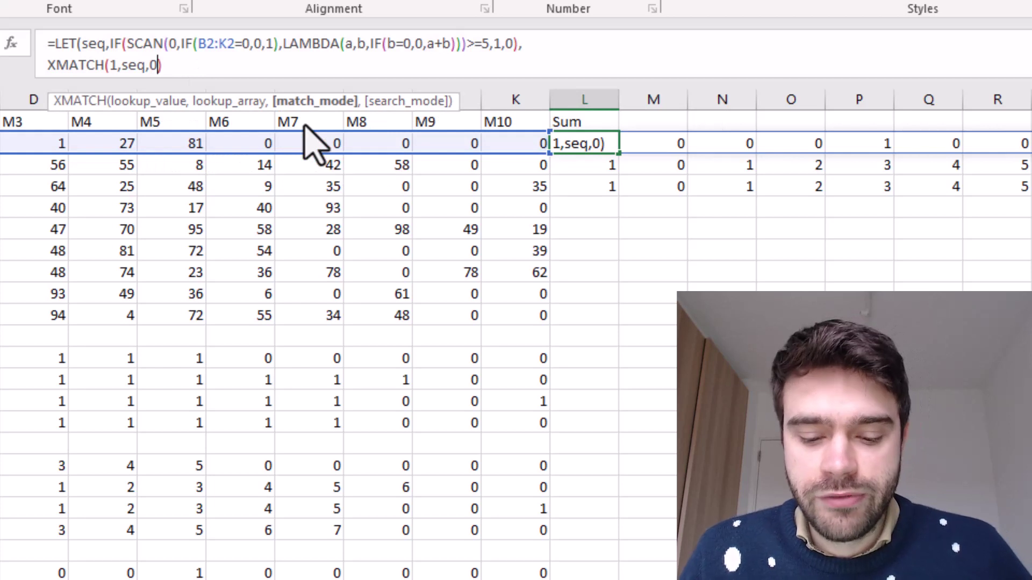
{"action": "type", "text": ","}
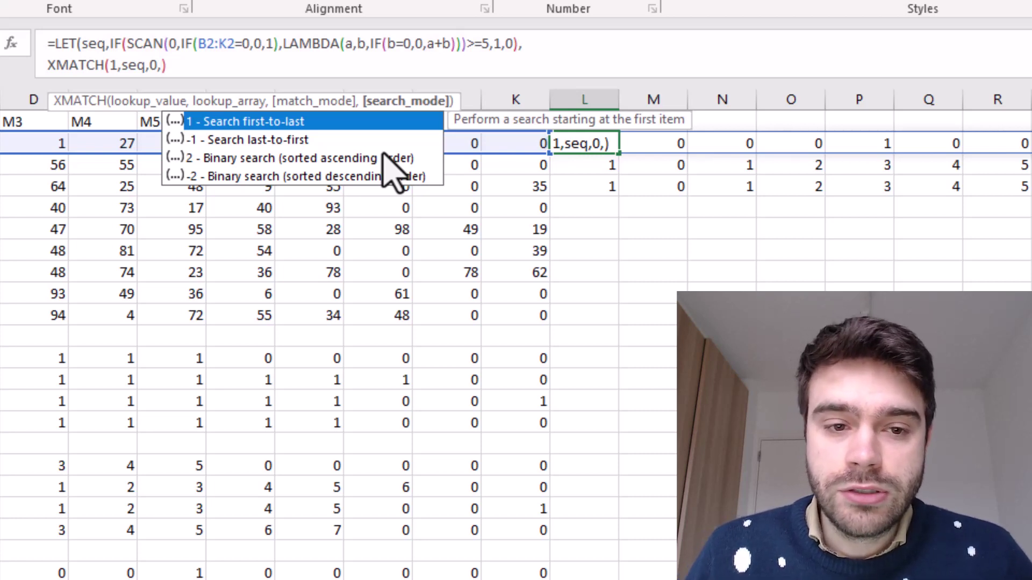
{"action": "double_click", "coordinate": [336, 139]}
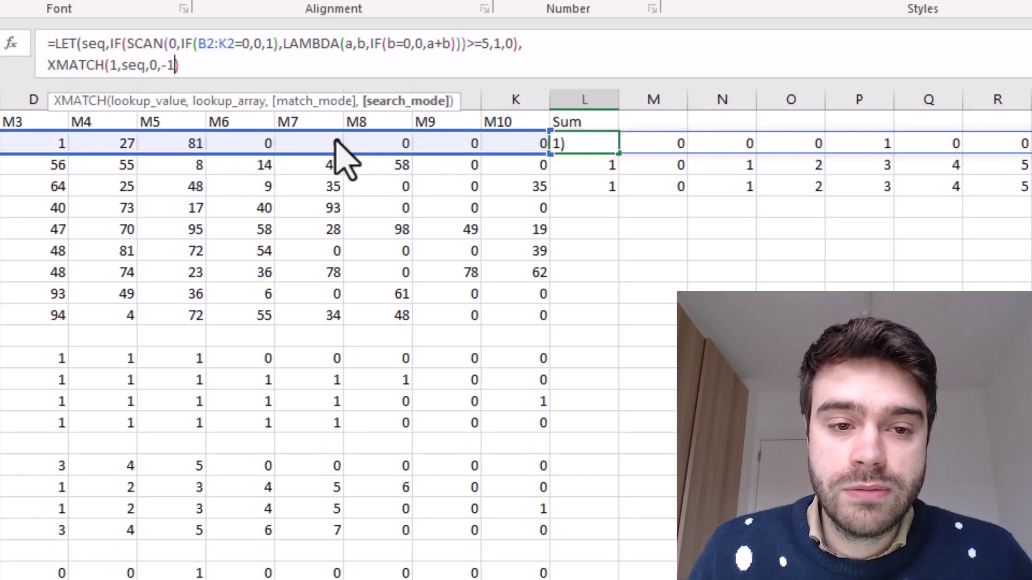
{"action": "left_click", "coordinate": [197, 72]}
{"action": "type", "text": ")"}
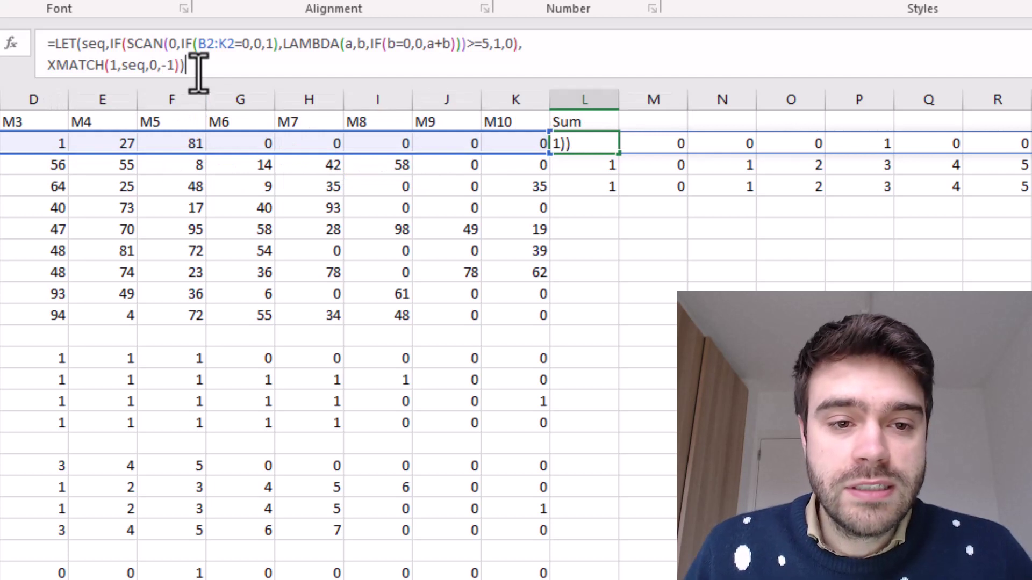
{"action": "key", "text": "Return"}
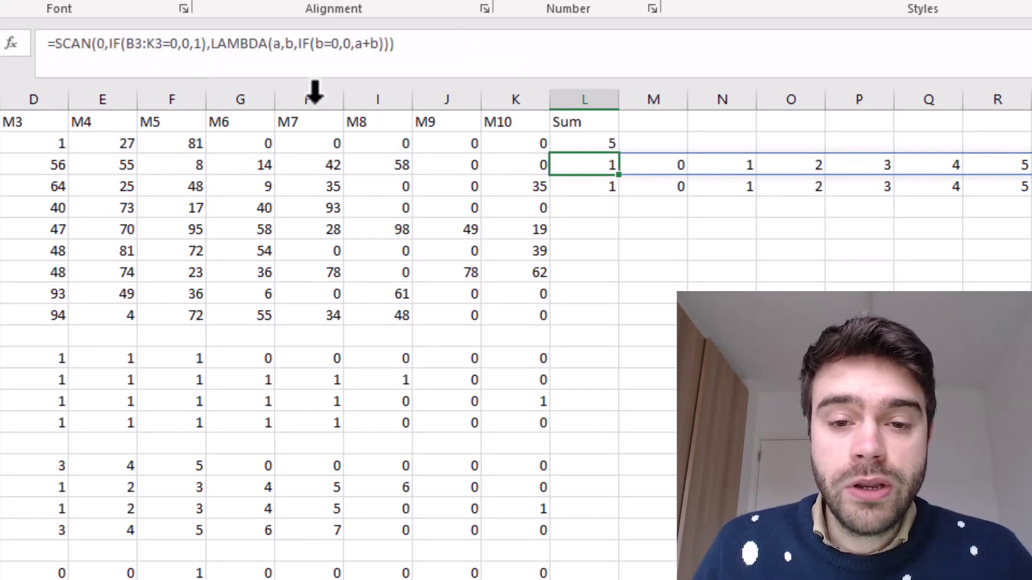
- Wrap L2's XMATCH in a TAKE function on B2:K2 with 1 row and the XMATCH as the columns argument, and enter the formula
{"action": "left_click", "coordinate": [570, 141]}
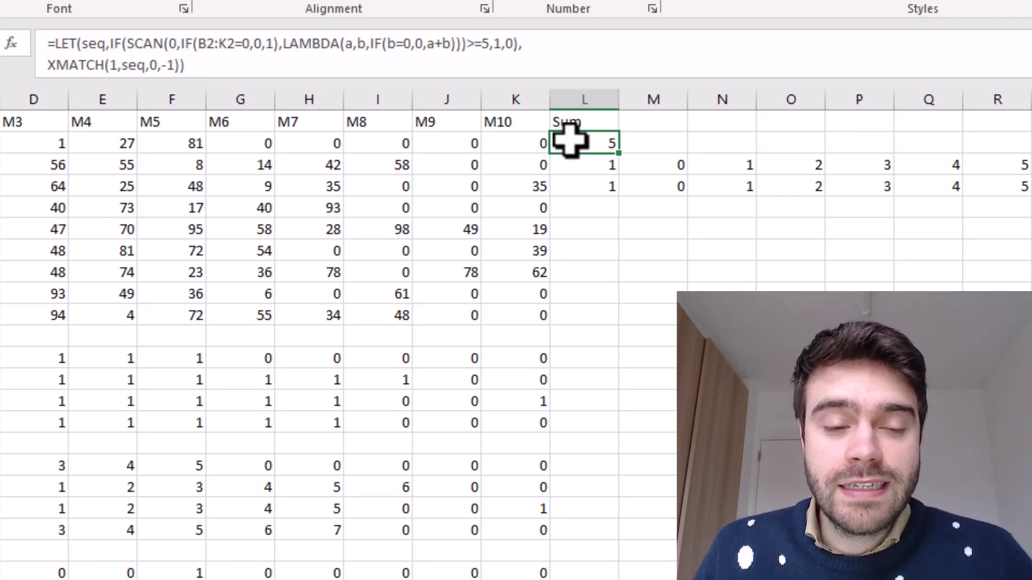
{"action": "left_click", "coordinate": [45, 69]}
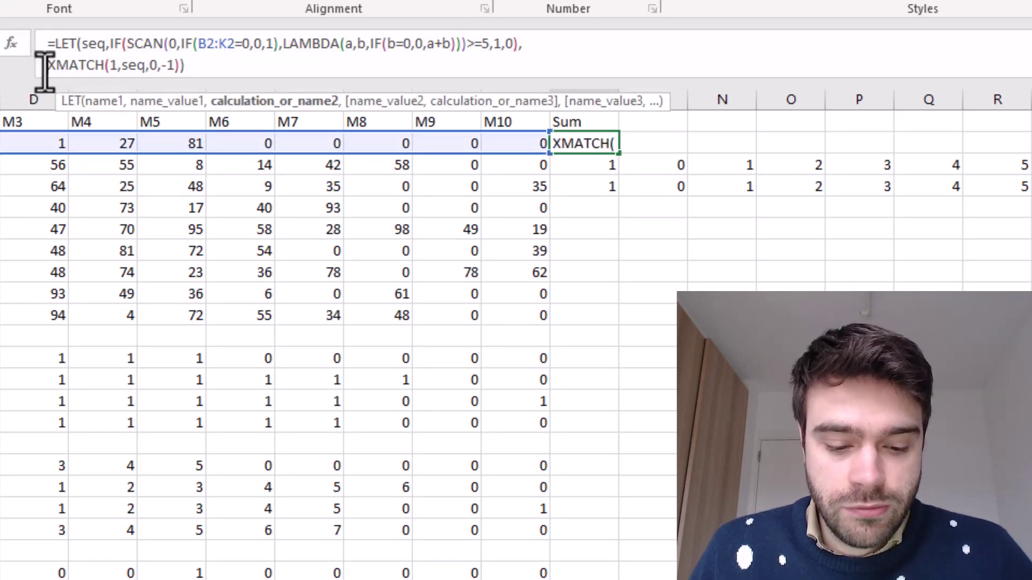
{"action": "type", "text": "TAKE("}
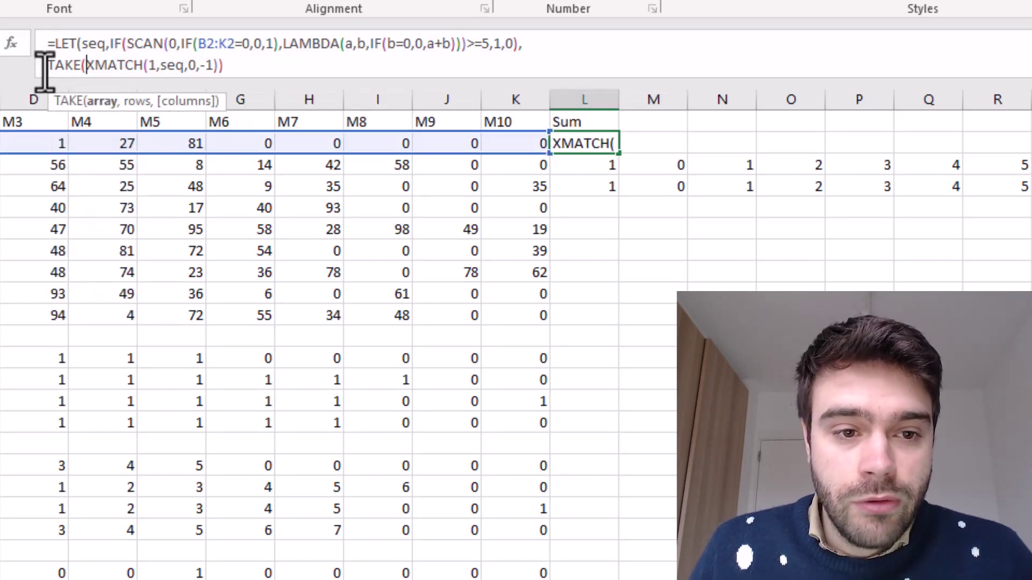
{"action": "left_click_drag", "start_coordinate": [65, 143], "coordinate": [534, 144]}
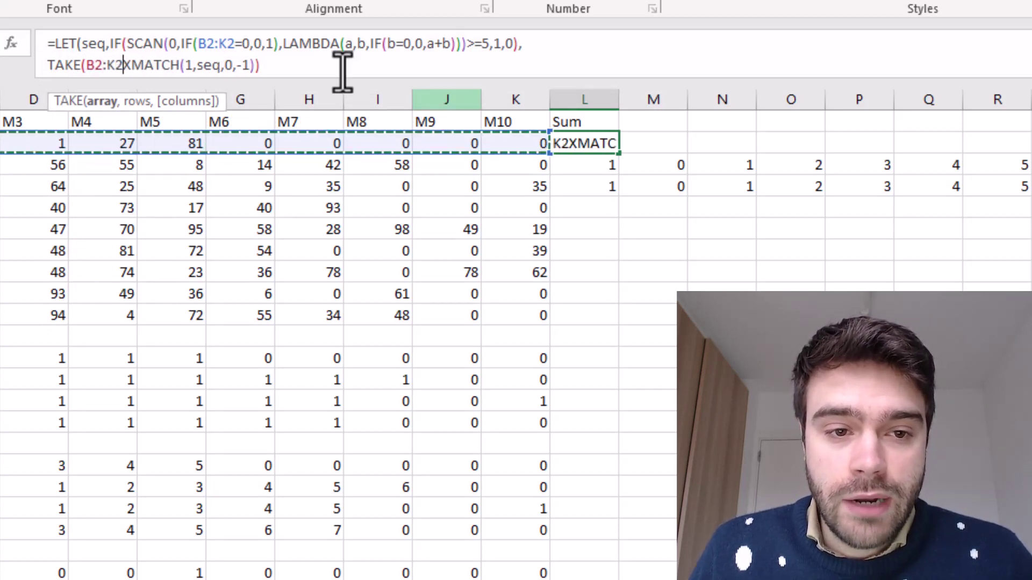
{"action": "type", "text": ","}
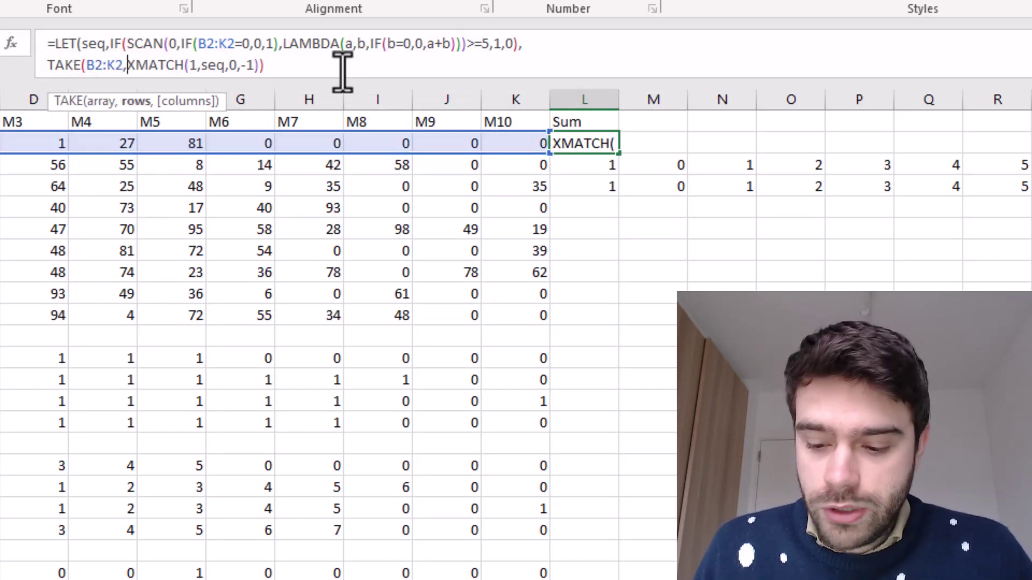
{"action": "type", "text": "1,"}
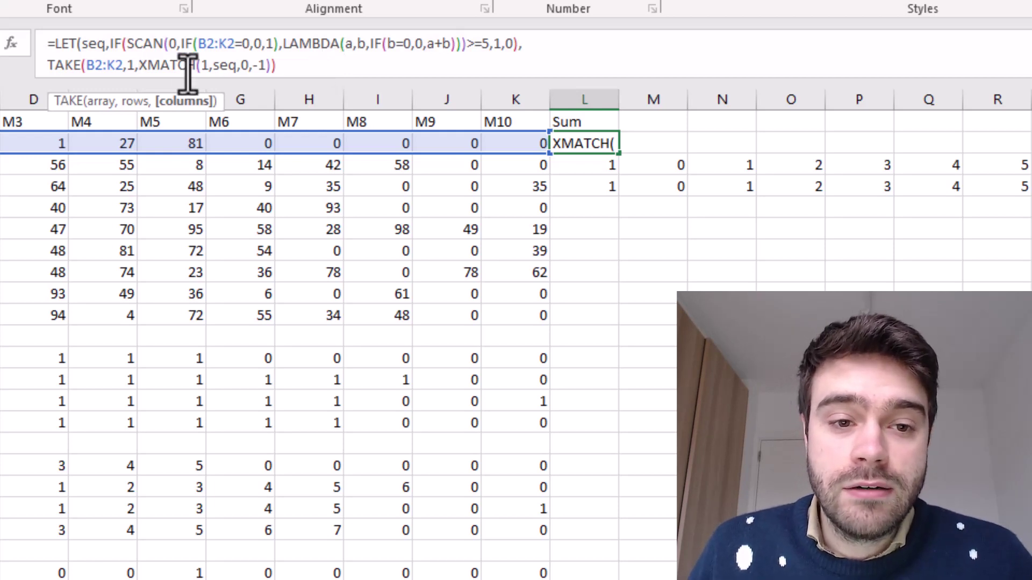
{"action": "type", "text": ")"}
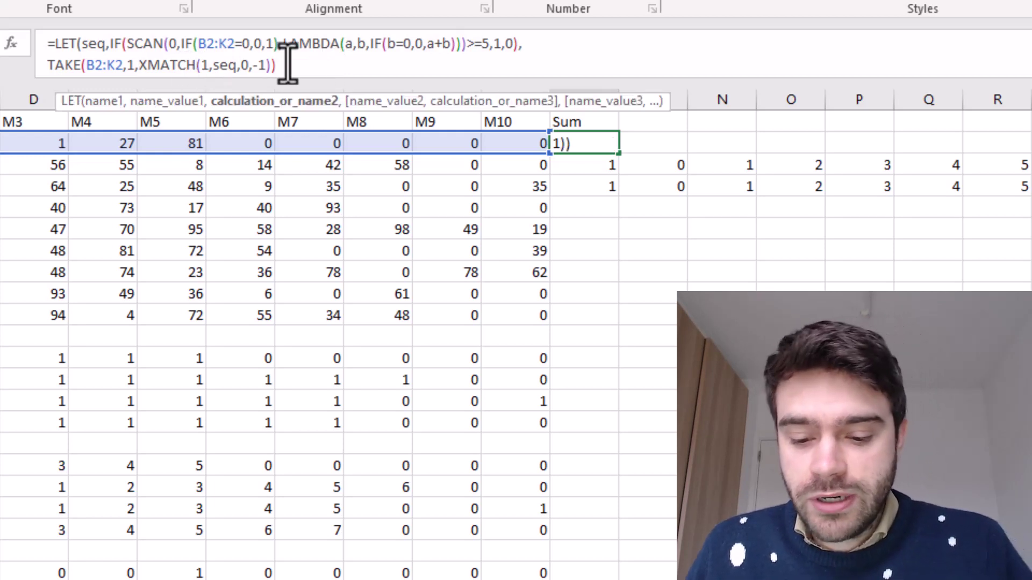
{"action": "type", "text": ")"}
{"action": "key", "text": "Return"}
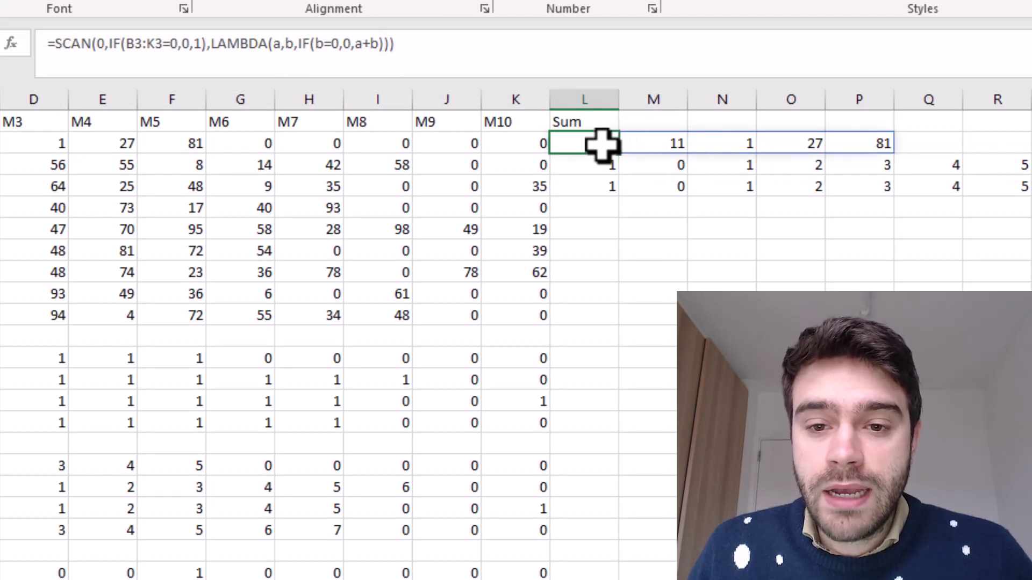
- Fill L2's TAKE formula down to L4 and check the spilled values in rows 2 to 4
{"action": "left_click_drag", "start_coordinate": [601, 143], "coordinate": [871, 147]}
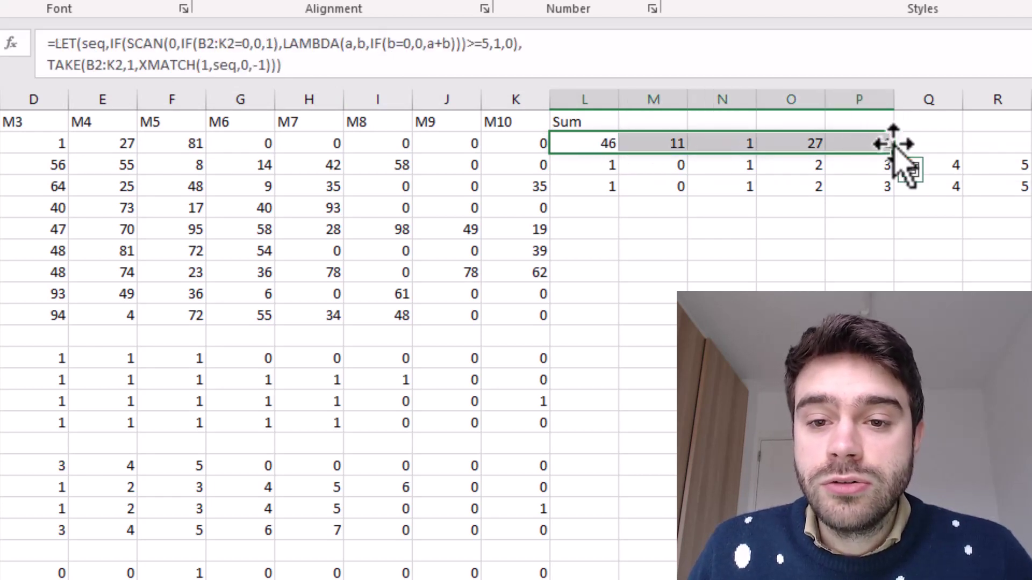
{"action": "left_click", "coordinate": [878, 143]}
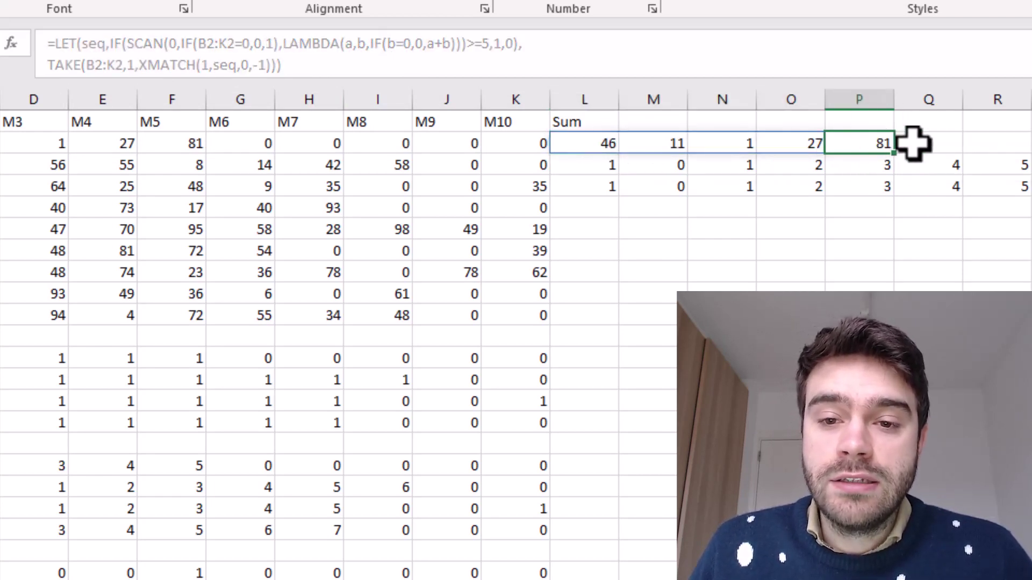
{"action": "left_click", "coordinate": [611, 145]}
{"action": "left_click_drag", "start_coordinate": [629, 159], "coordinate": [1028, 165]}
{"action": "left_click", "coordinate": [790, 250]}
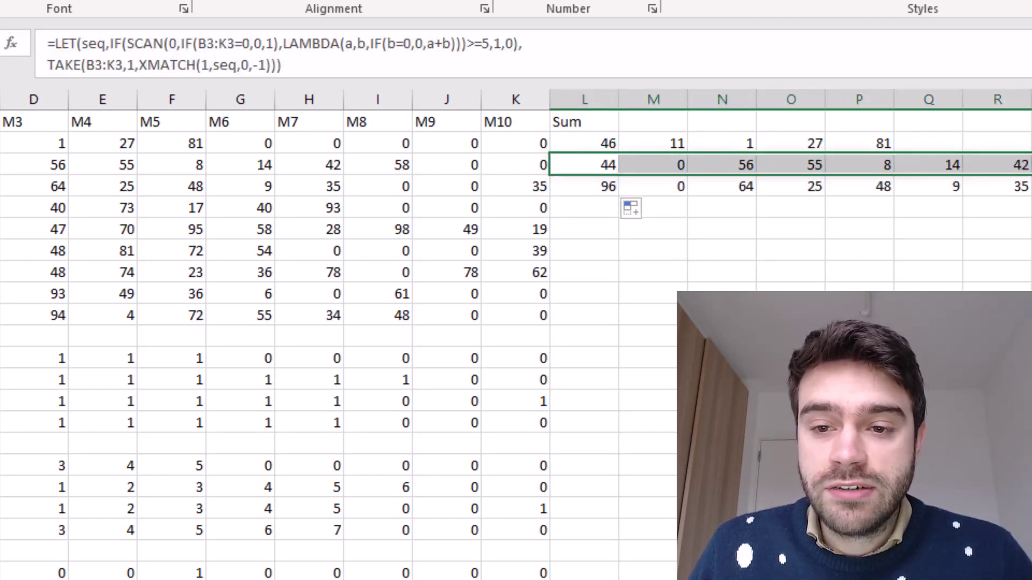
{"action": "left_click_drag", "start_coordinate": [613, 186], "coordinate": [1018, 191]}
{"action": "left_click", "coordinate": [860, 290]}
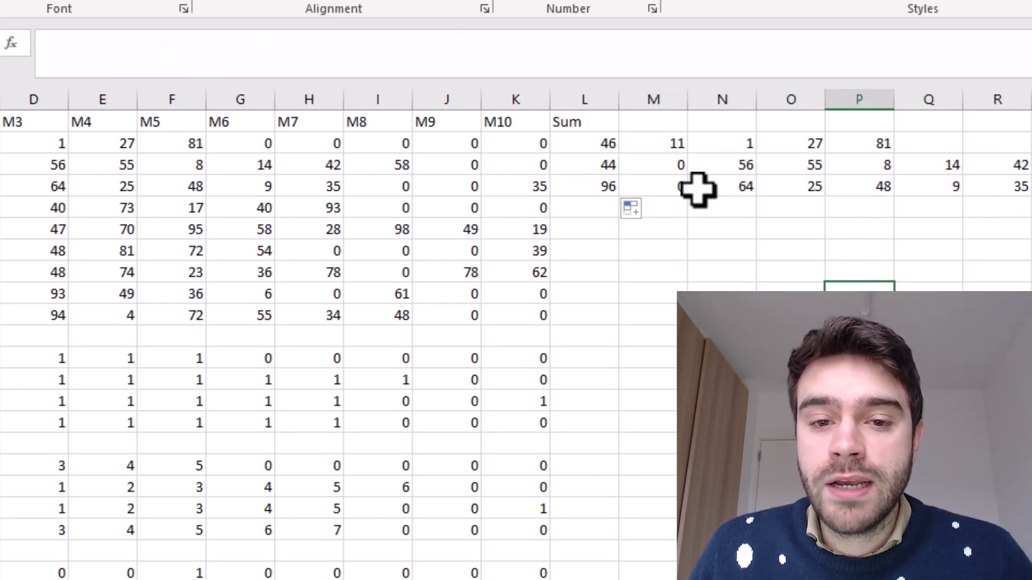
- Nest L2's TAKE inside an outer TAKE with rows 1 and columns -5 to keep the last five values
{"action": "left_click", "coordinate": [607, 144]}
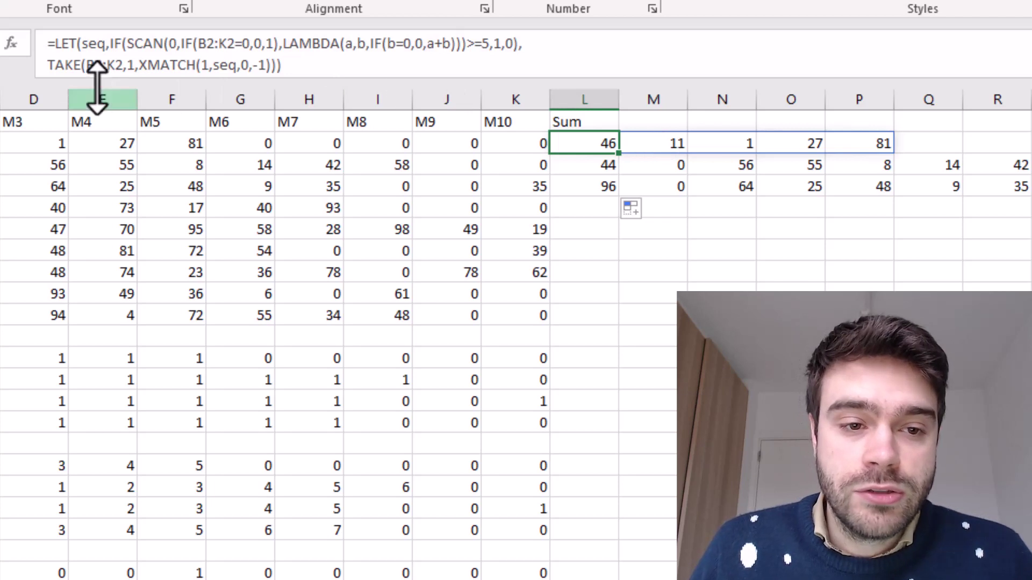
{"action": "left_click", "coordinate": [45, 67]}
{"action": "type", "text": "TAKE("}
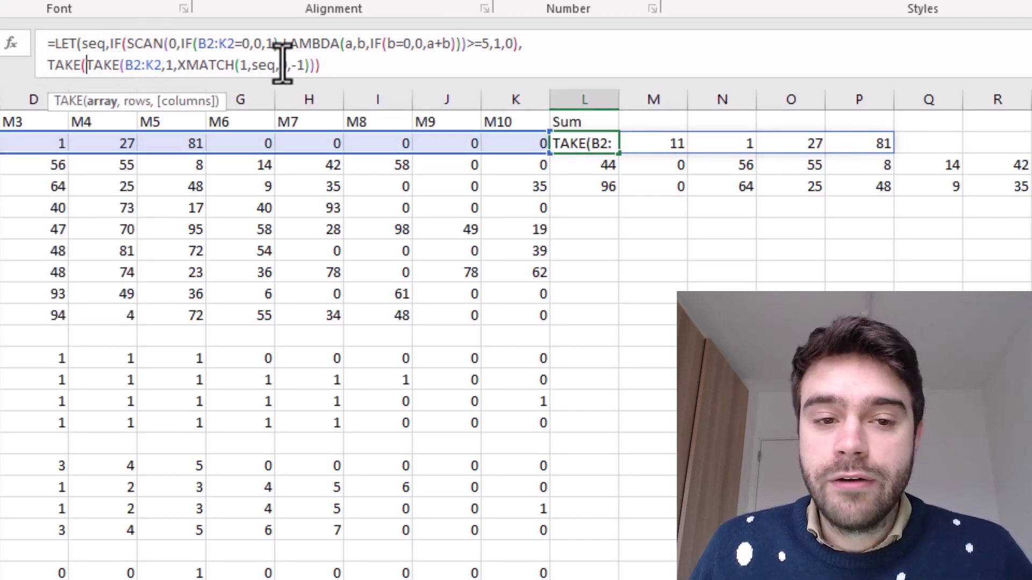
{"action": "left_click", "coordinate": [321, 66]}
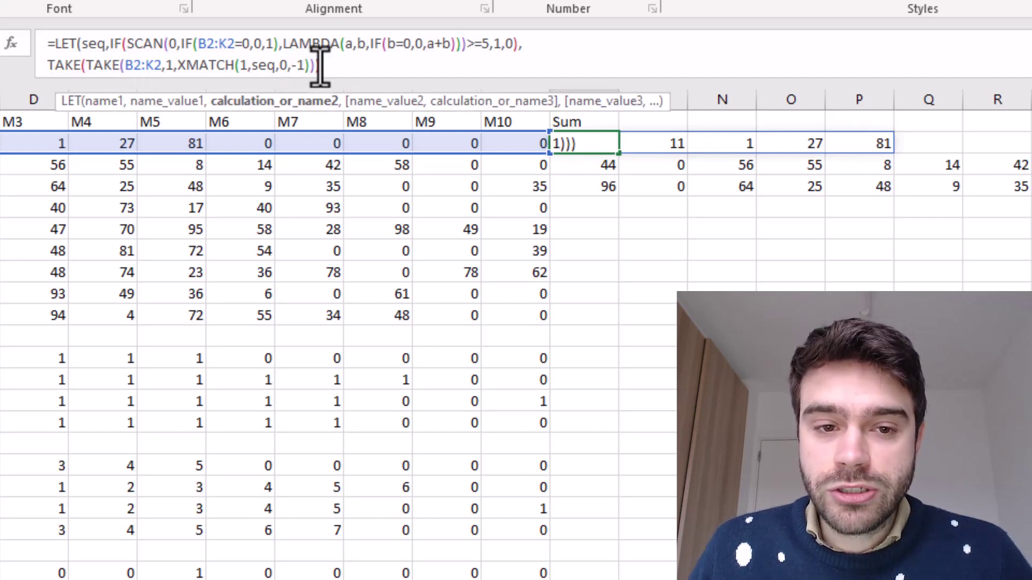
{"action": "key", "text": "Left"}
{"action": "type", "text": ",1"}
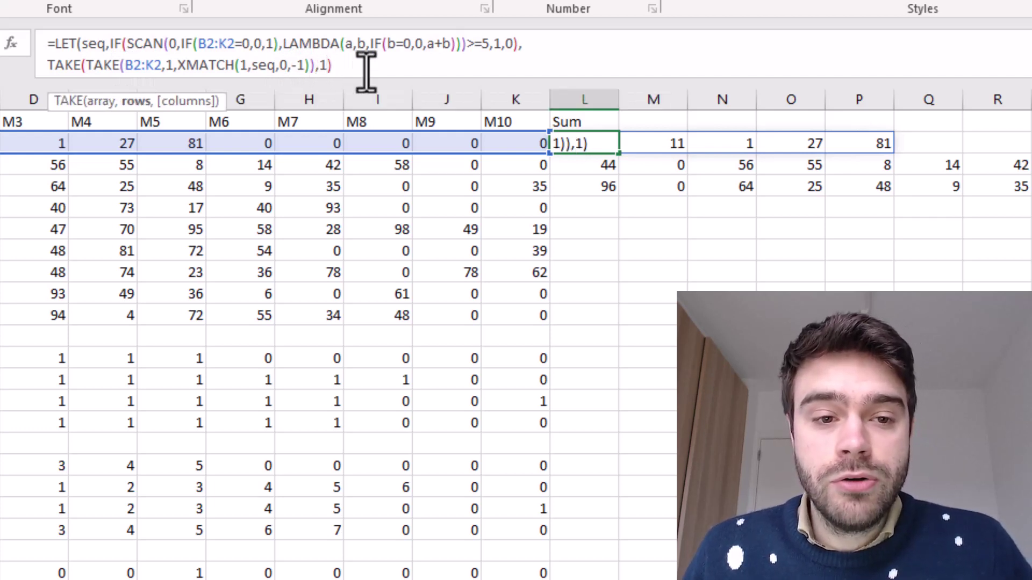
{"action": "type", "text": ","}
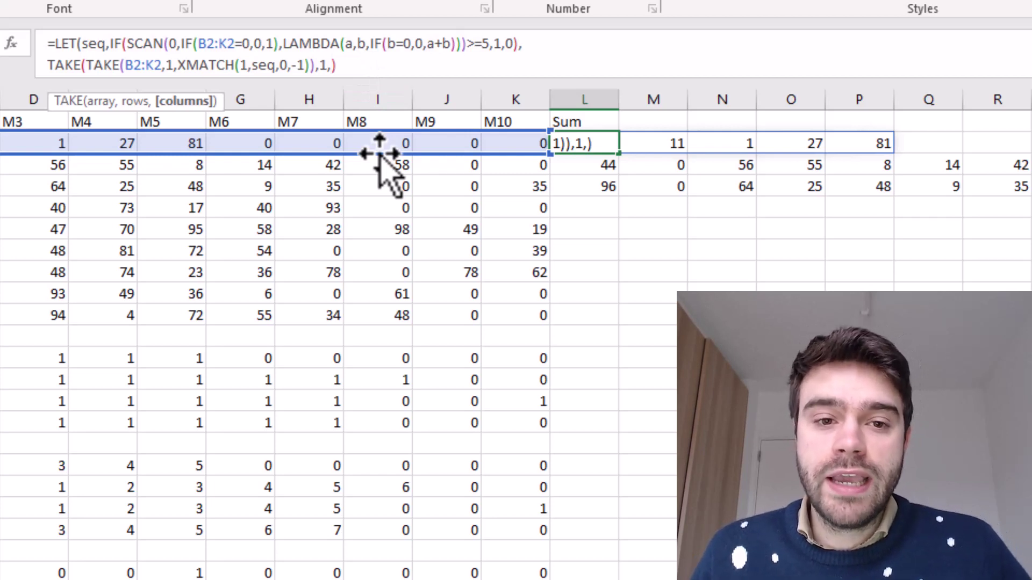
{"action": "type", "text": "-5"}
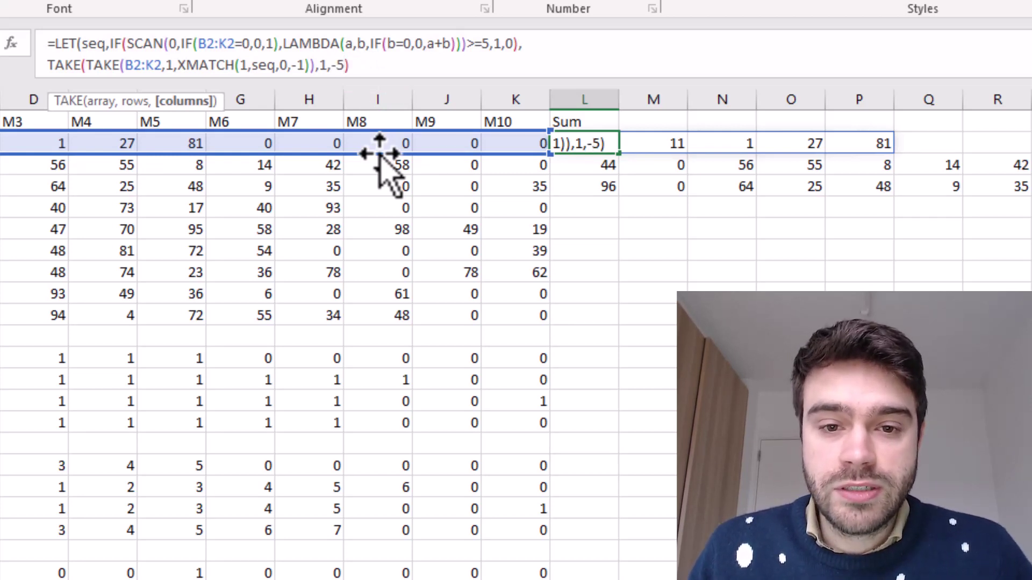
- Add the missing closing bracket to L2's LET formula, enter it and fill it down to L4
{"action": "key", "text": "Return"}
{"action": "key", "text": "n"}
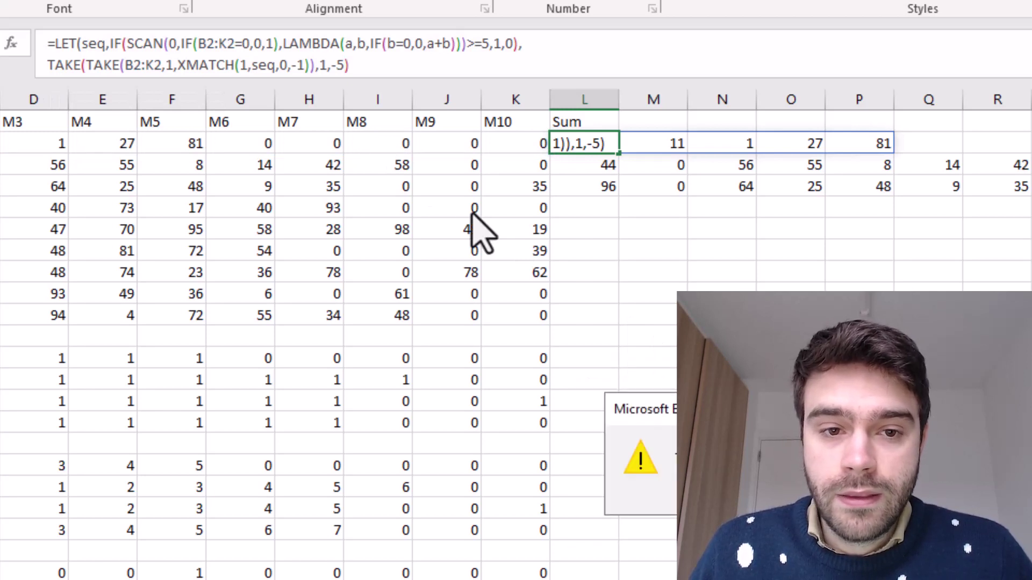
{"action": "key", "text": "Return"}
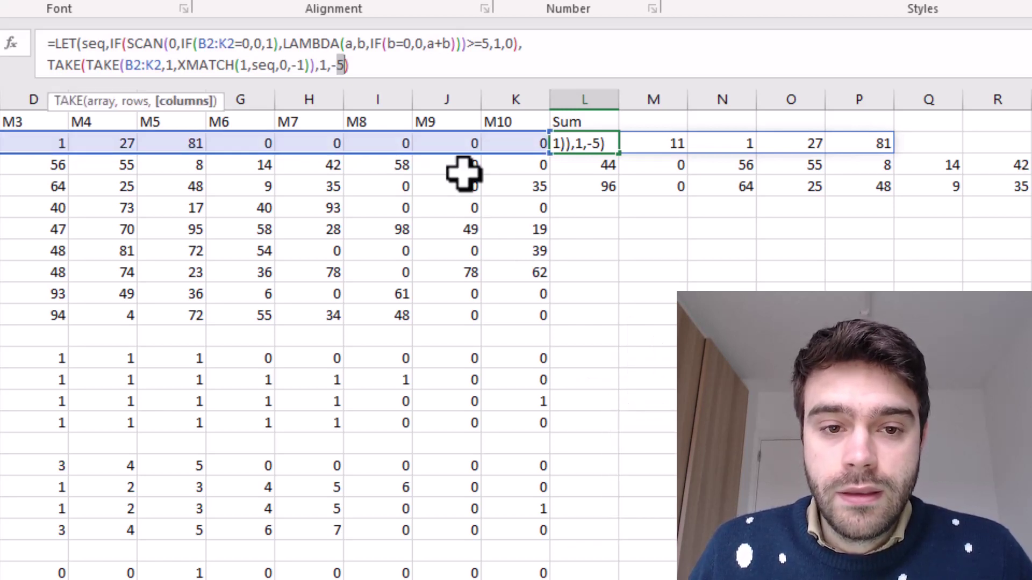
{"action": "left_click", "coordinate": [412, 71]}
{"action": "type", "text": ")"}
{"action": "key", "text": "Return"}
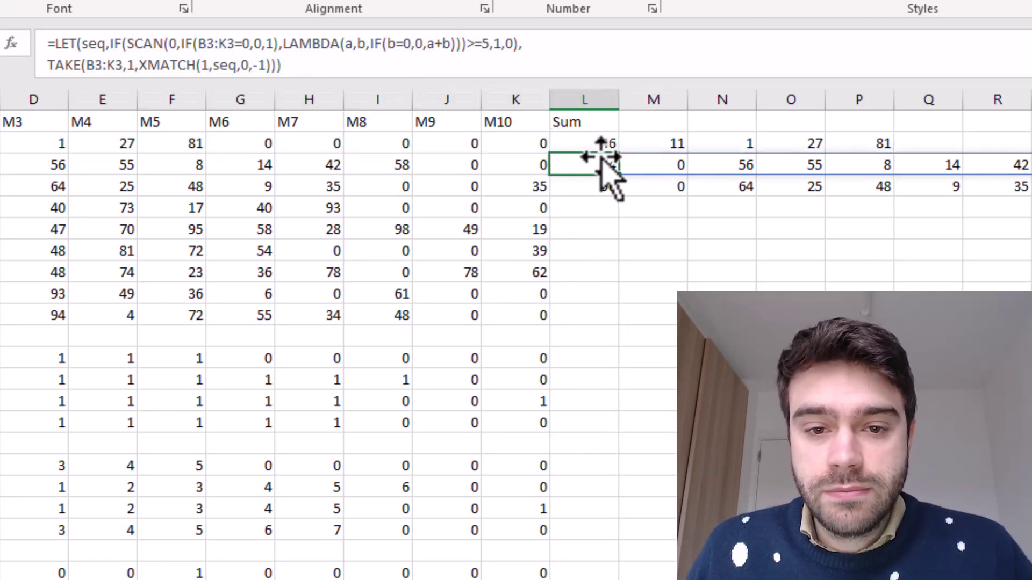
{"action": "left_click", "coordinate": [617, 140]}
{"action": "left_click_drag", "start_coordinate": [621, 156], "coordinate": [621, 196]}
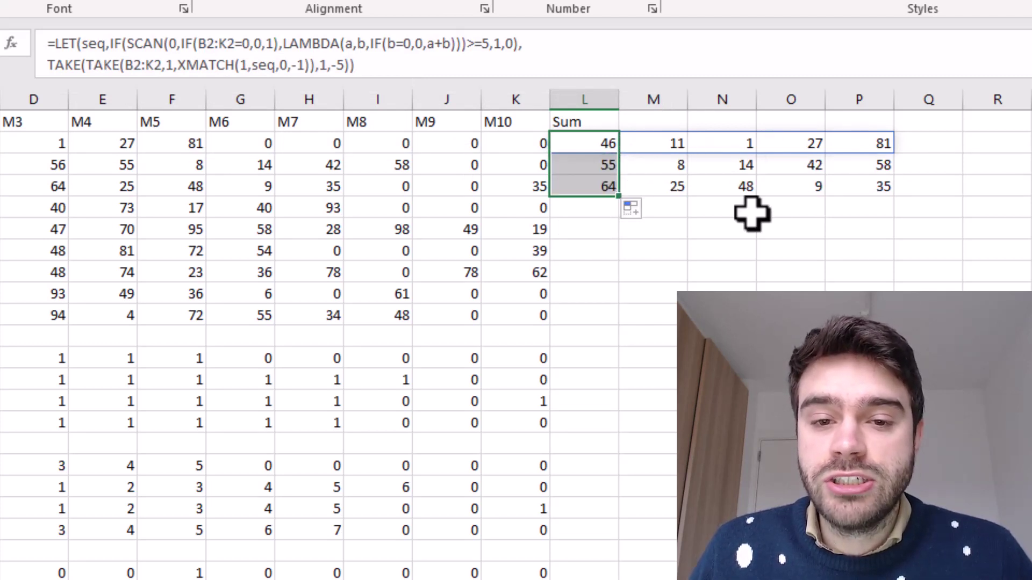
- Wrap L2's nested TAKE functions in SUM, enter the formula and fill it down to L10
{"action": "left_click", "coordinate": [599, 143]}
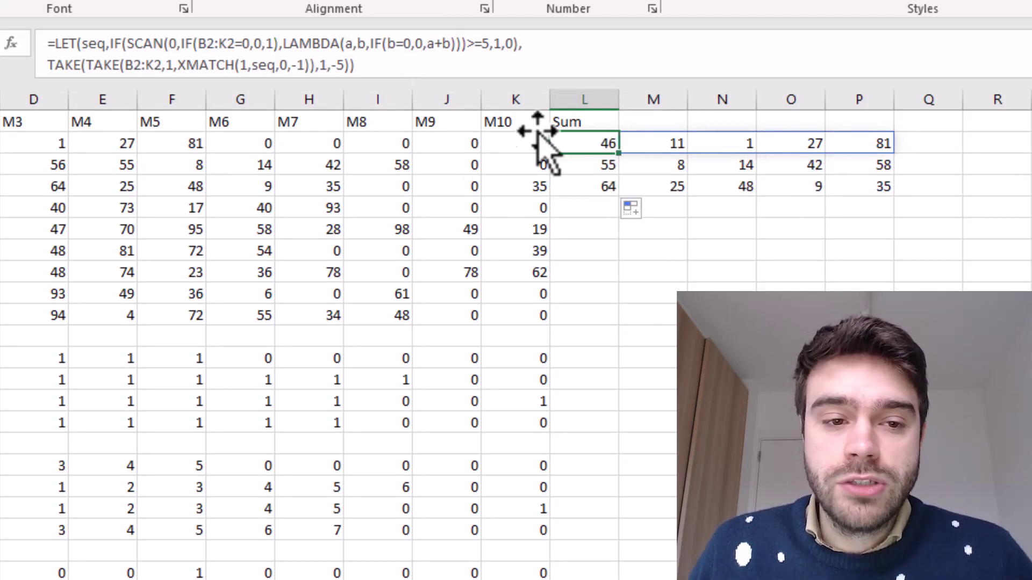
{"action": "left_click", "coordinate": [47, 65]}
{"action": "type", "text": "SUM("}
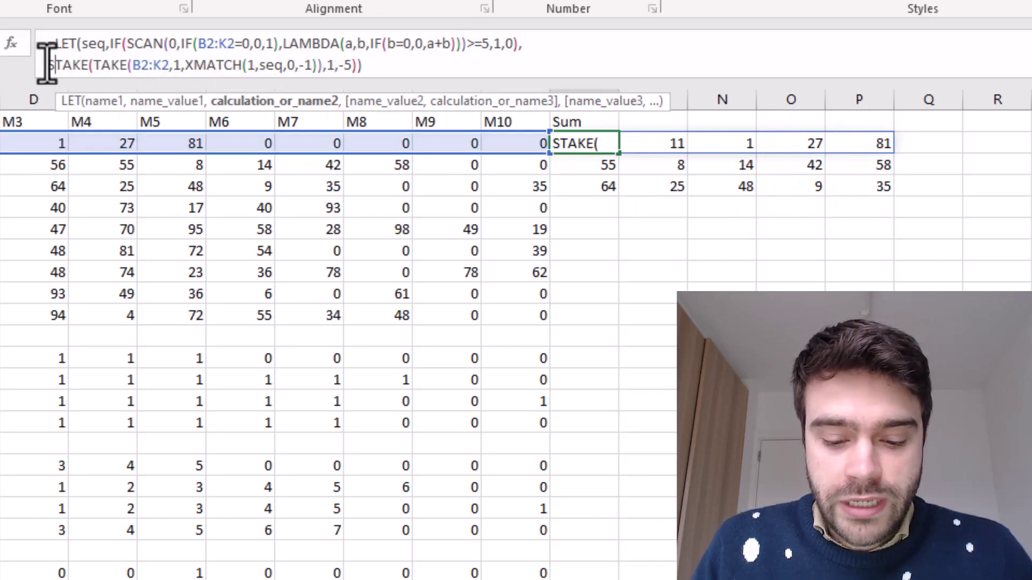
{"action": "left_click", "coordinate": [396, 62]}
{"action": "type", "text": ")"}
{"action": "key", "text": "Return"}
{"action": "left_click", "coordinate": [578, 146]}
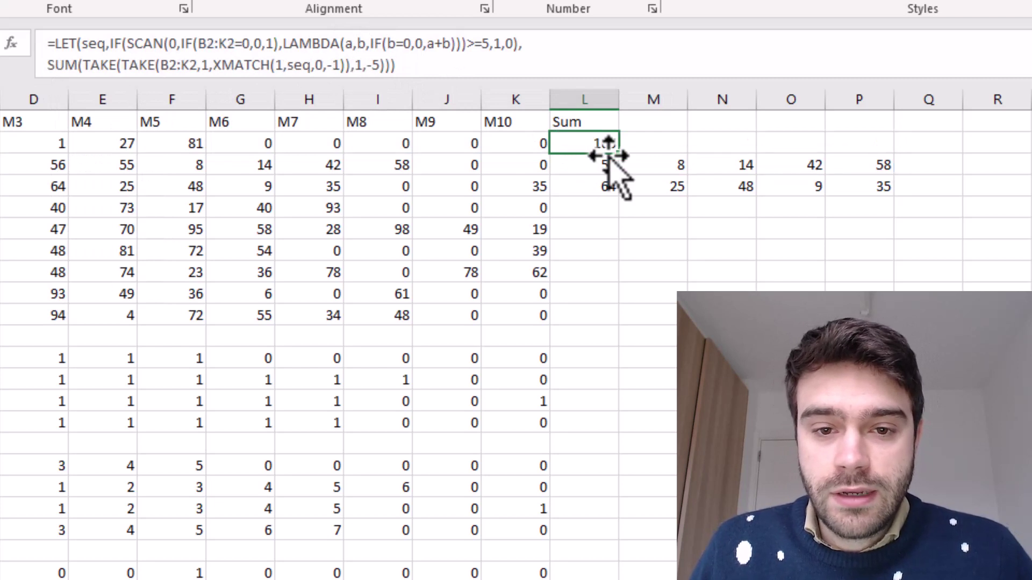
{"action": "left_click_drag", "start_coordinate": [619, 155], "coordinate": [606, 323]}
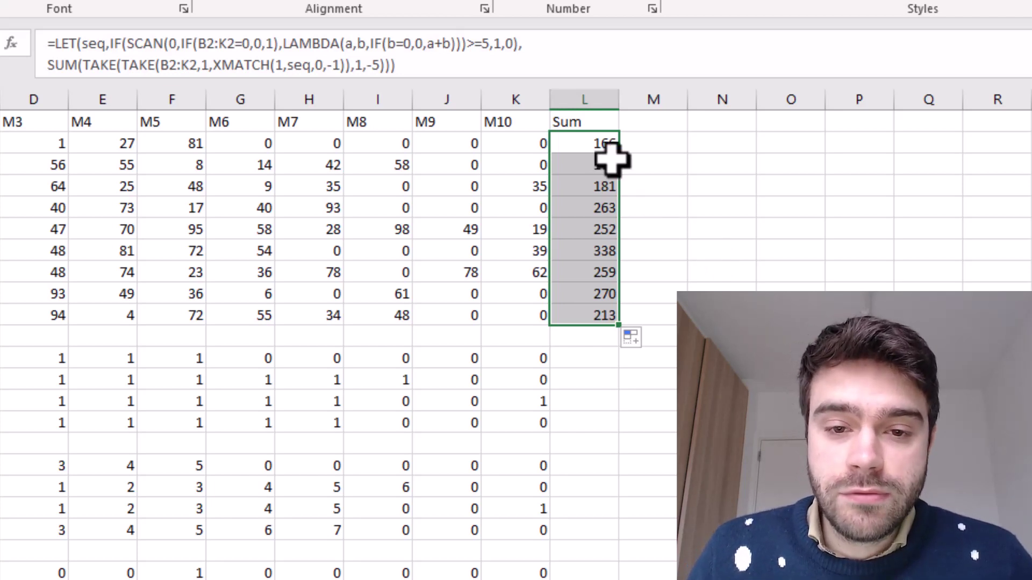
- Start an IF in front of L2's SUM with the logical test MAX(seq)=0
{"action": "left_click", "coordinate": [591, 144]}
{"action": "key", "text": "F2"}
{"action": "left_click", "coordinate": [46, 68]}
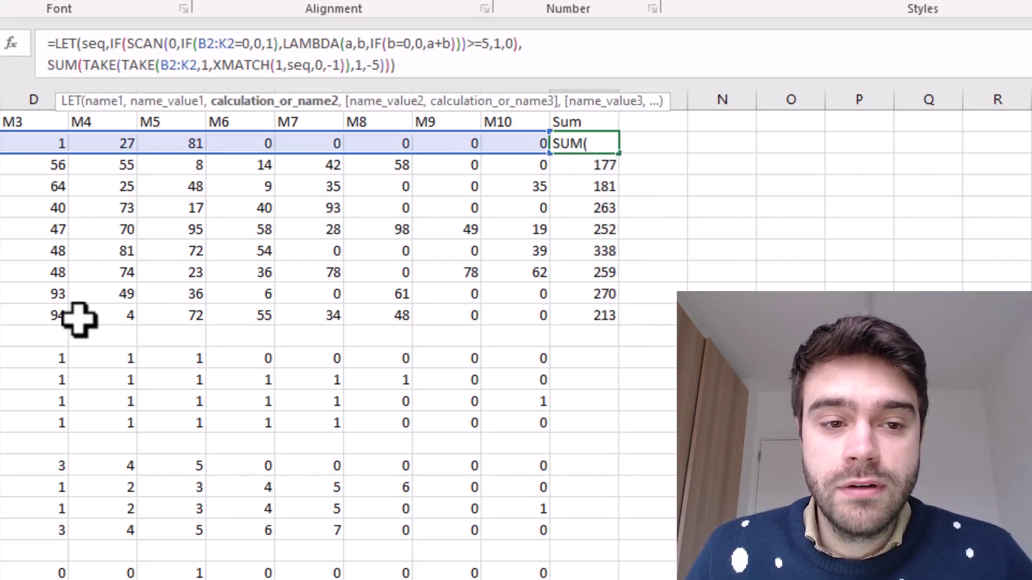
{"action": "type", "text": "IF("}
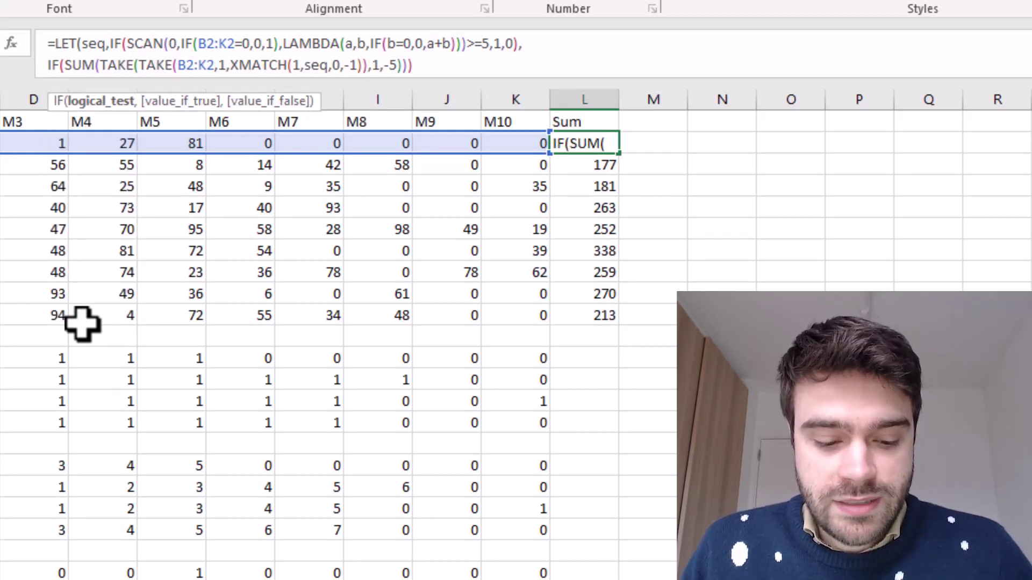
{"action": "type", "text": "MAX("}
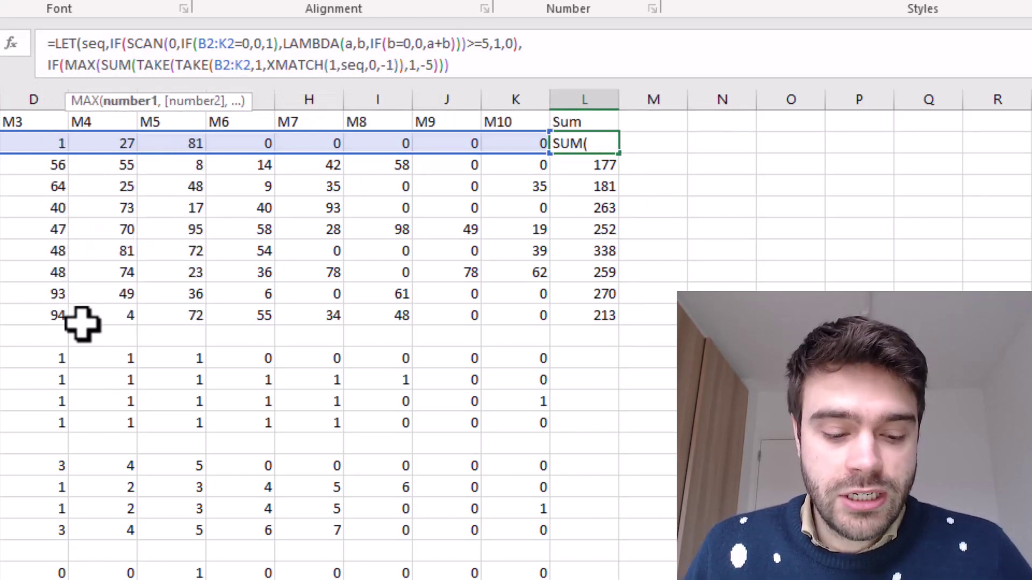
{"action": "type", "text": "seq)"}
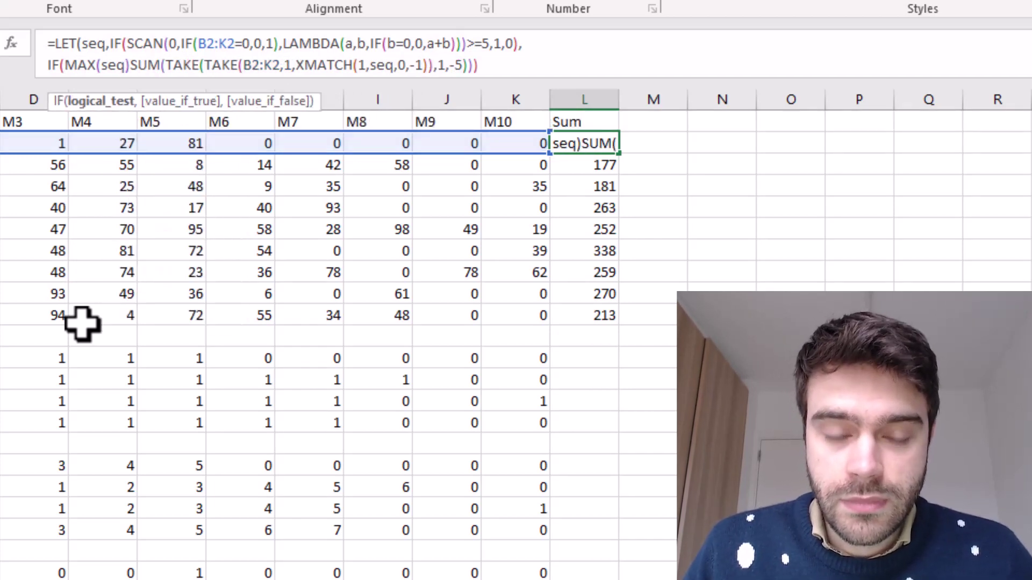
{"action": "type", "text": "=0"}
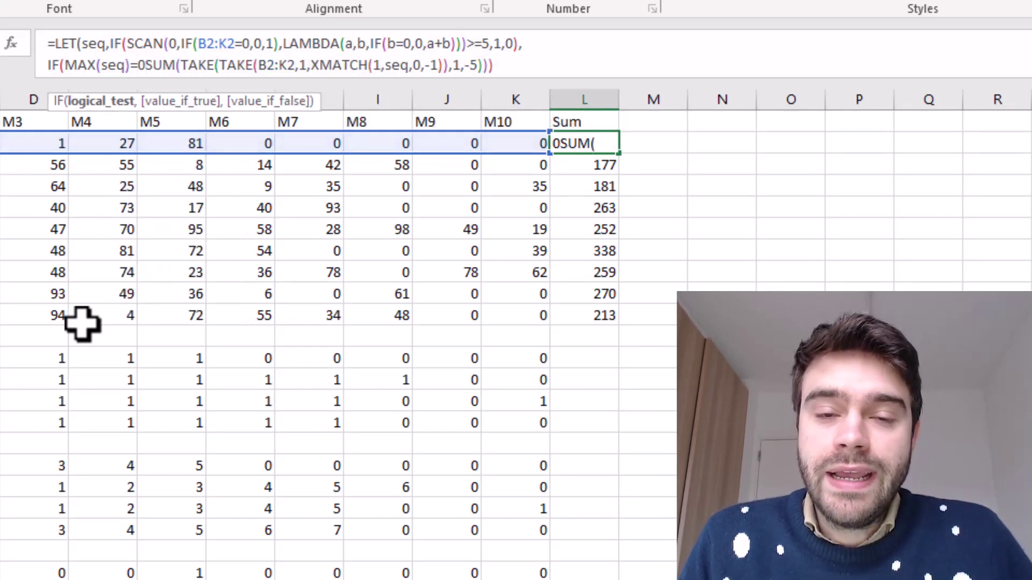
- Set L2's new IF to return "No series found" when true and the SUM when false, close it and fill the formula down to L10
{"action": "type", "text": ","}
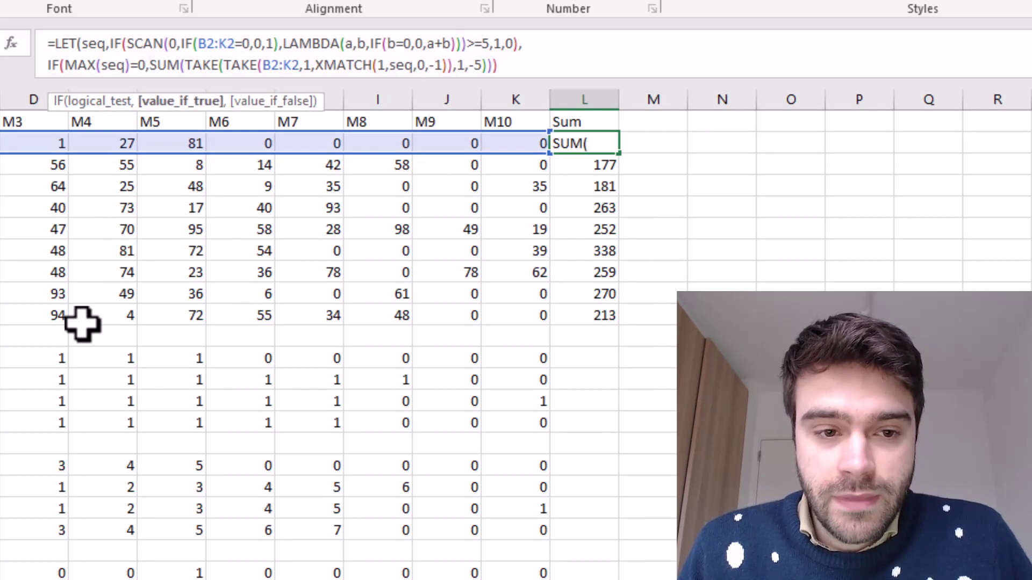
{"action": "type", "text": "\""}
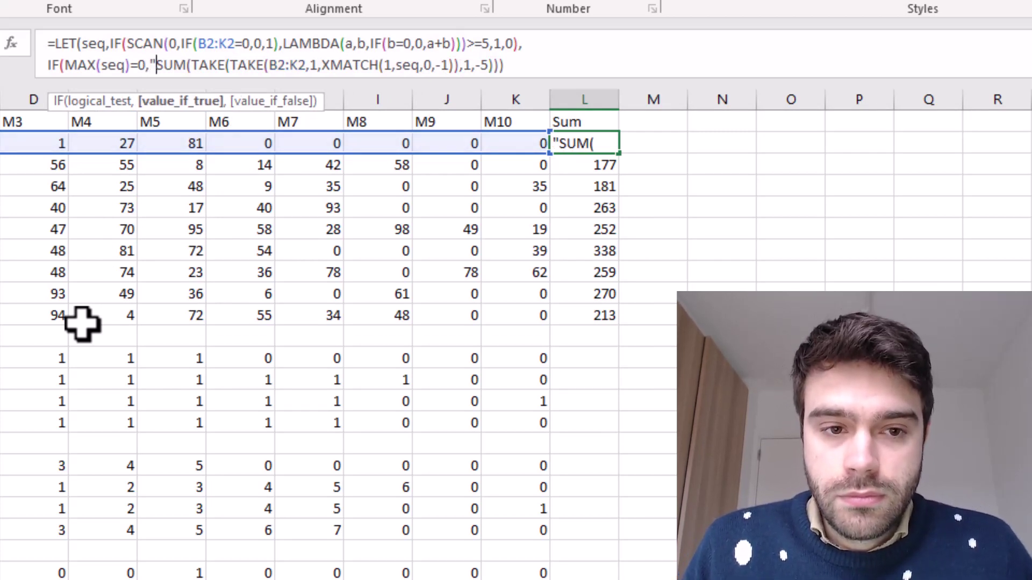
{"action": "type", "text": "No series fo"}
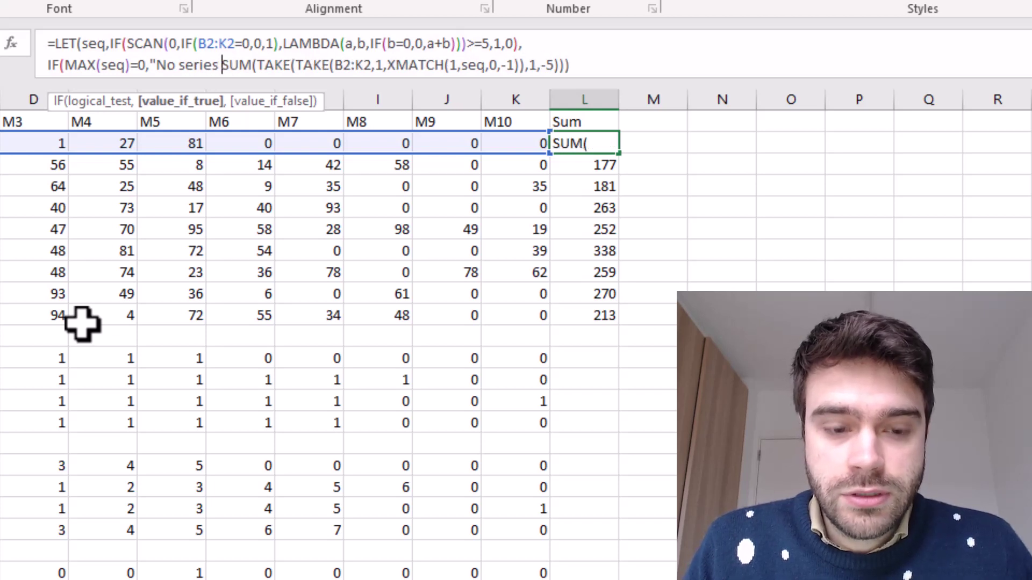
{"action": "type", "text": "und\","}
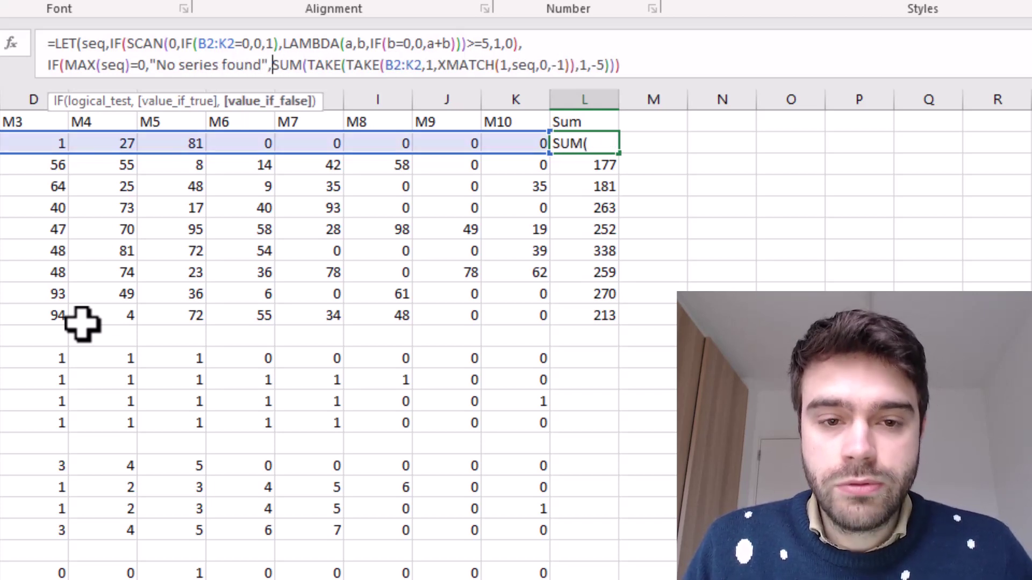
{"action": "left_click", "coordinate": [639, 66]}
{"action": "type", "text": ")"}
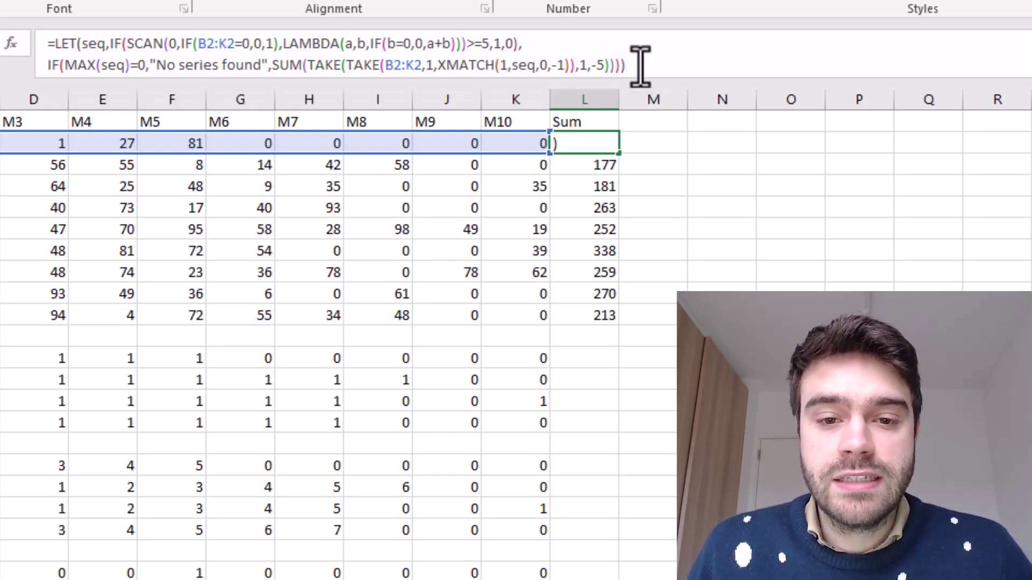
{"action": "key", "text": "Return"}
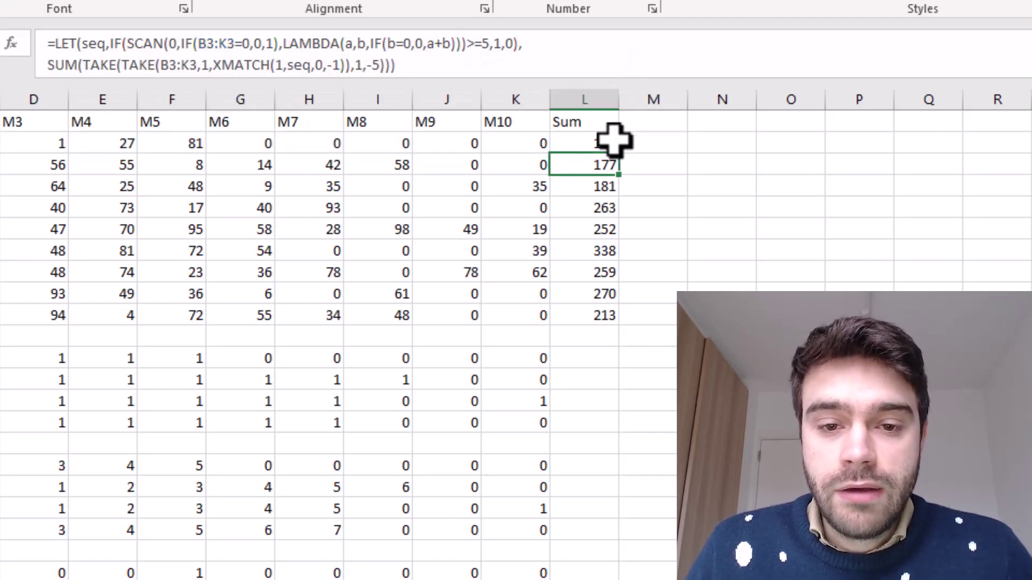
{"action": "left_click", "coordinate": [606, 141]}
{"action": "double_click", "coordinate": [619, 154]}
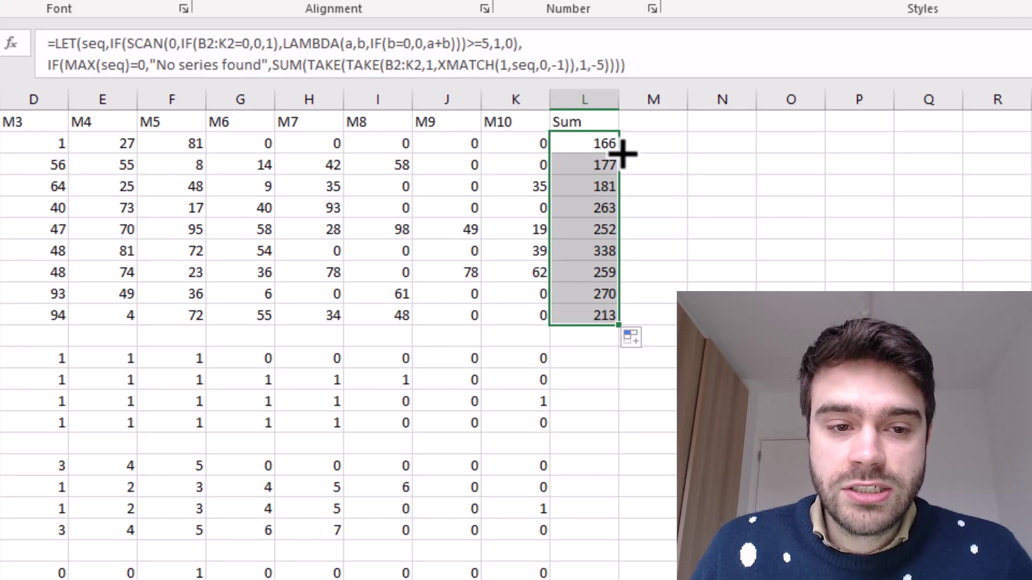
- Set the M3 value in D2 to 0 to test the no-series case
{"action": "left_click", "coordinate": [46, 150]}
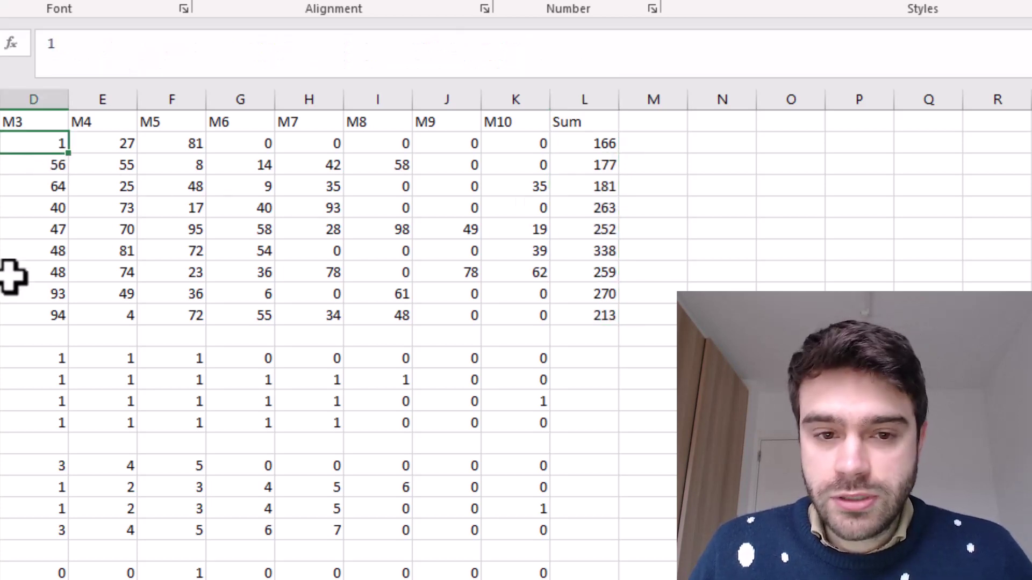
{"action": "type", "text": "0"}
{"action": "key", "text": "Return"}
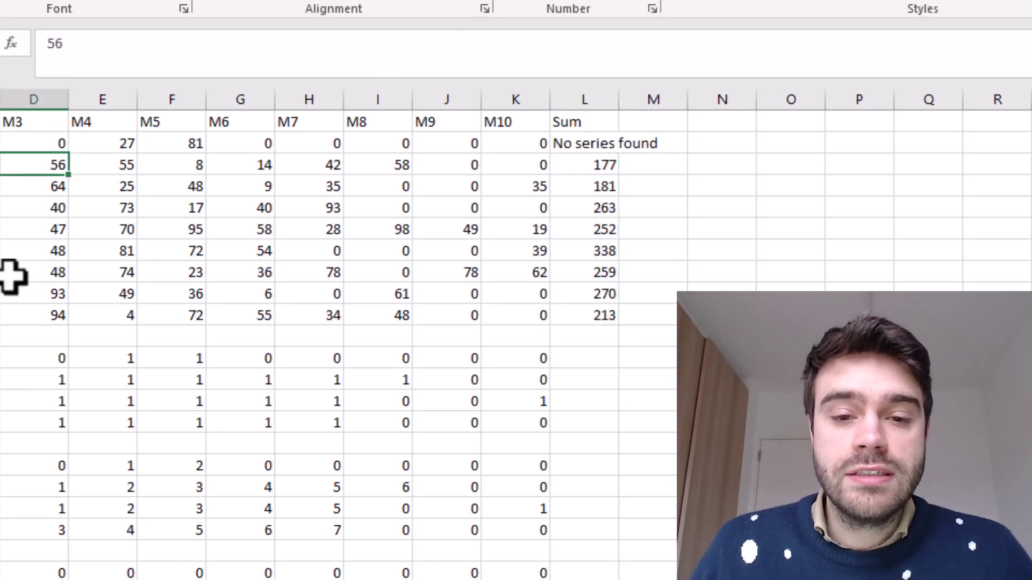